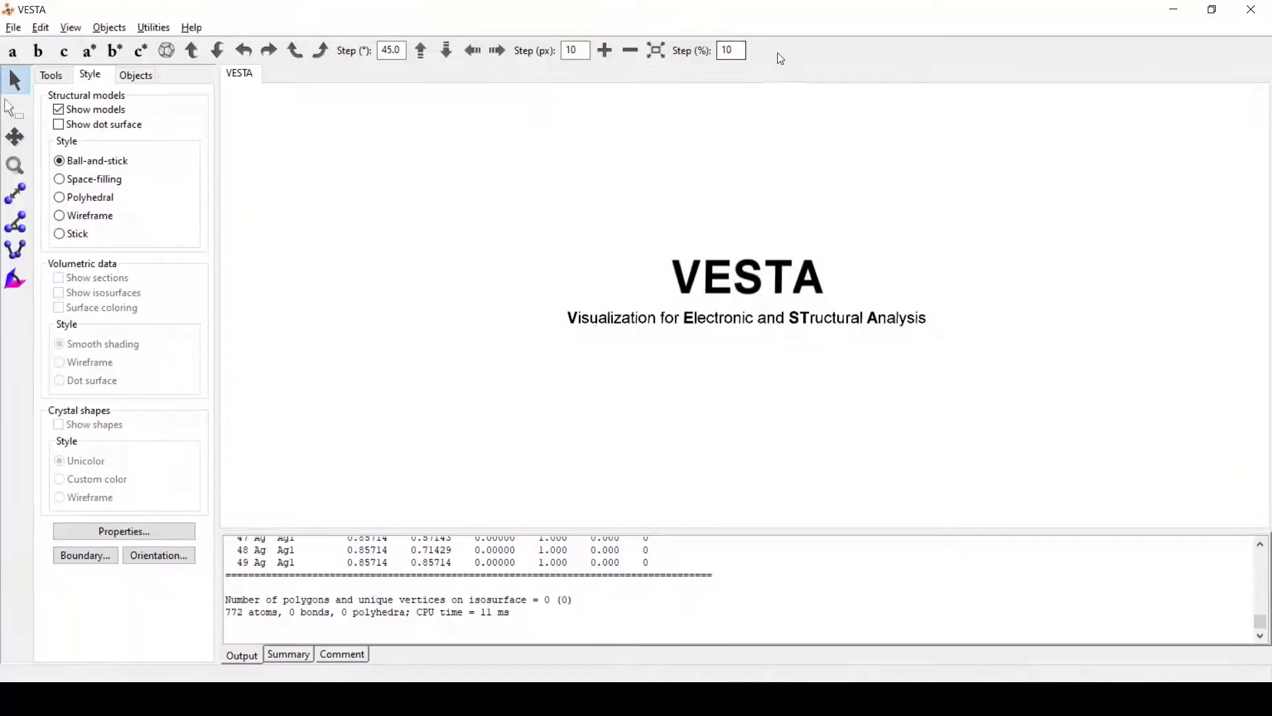
- Open the structure file Cu.cif from the Slab folder and rotate the copper unit cell to view it
left_click(13, 27)
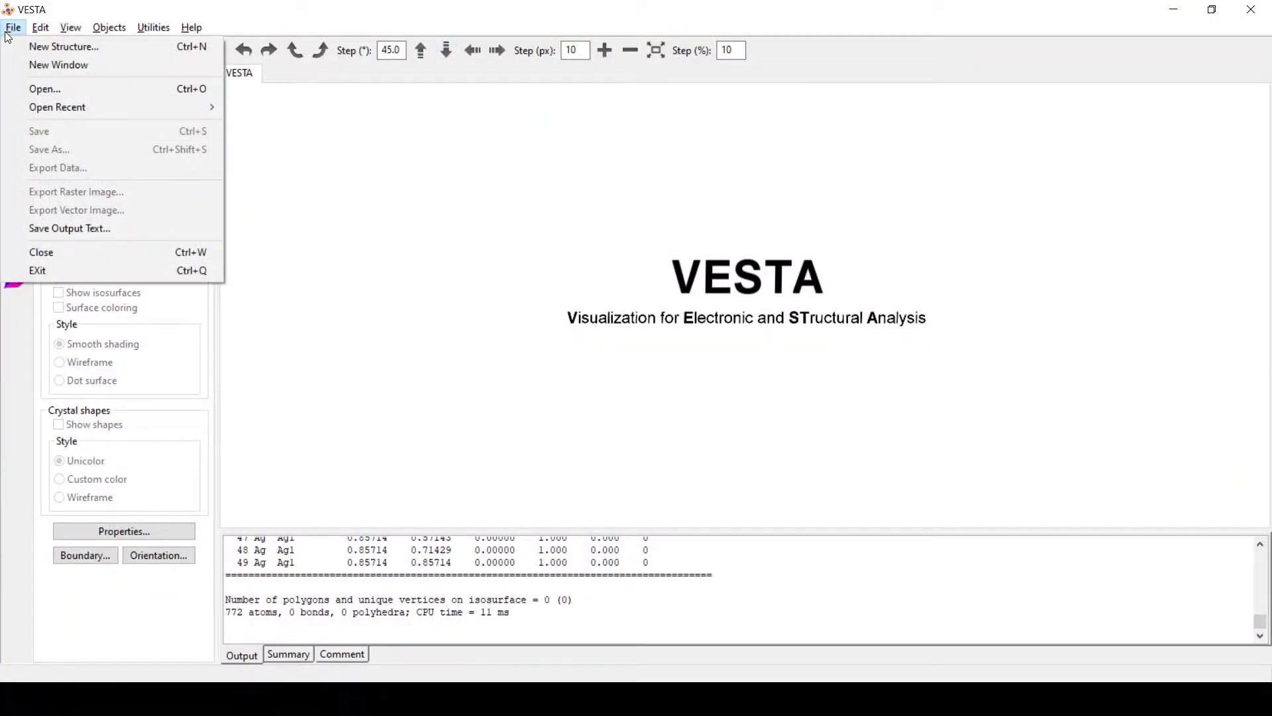
left_click(55, 89)
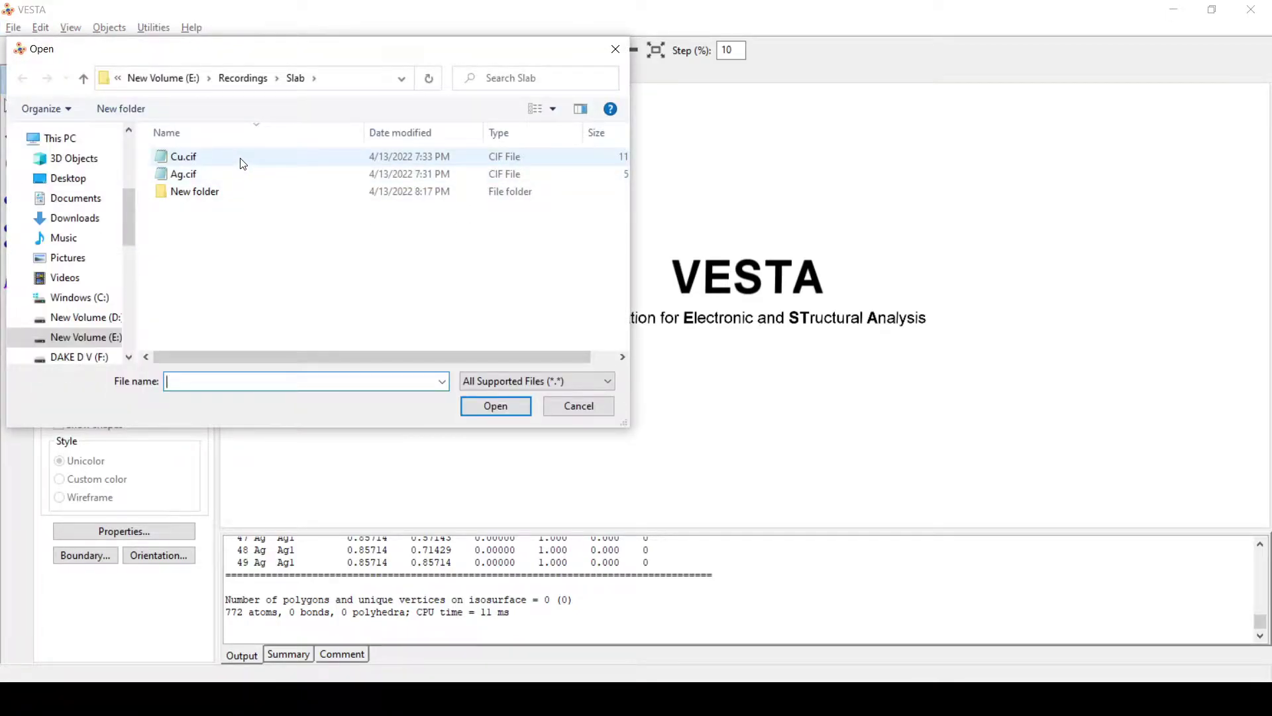
left_click(241, 162)
left_click(511, 408)
left_click_drag(664, 375, 774, 267)
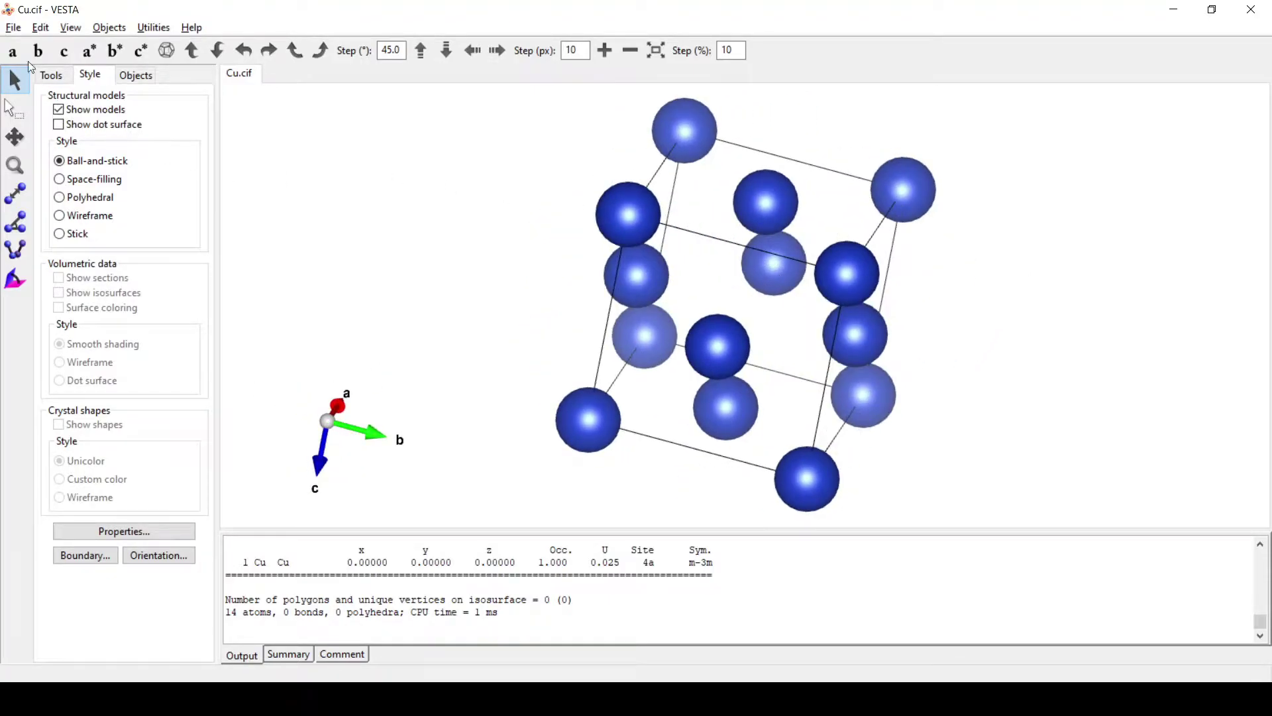
- Open Ag.cif from the same folder and rotate the silver unit cell to view it
left_click(13, 27)
left_click(65, 88)
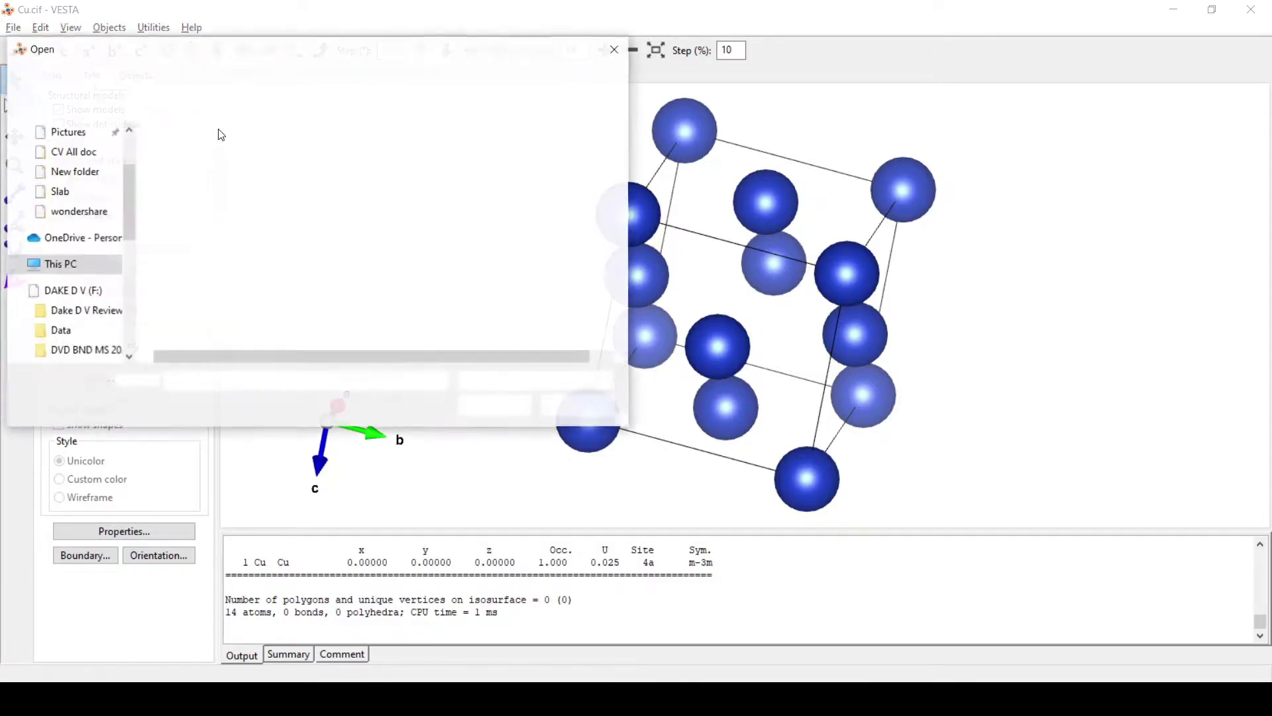
left_click(211, 175)
left_click(509, 405)
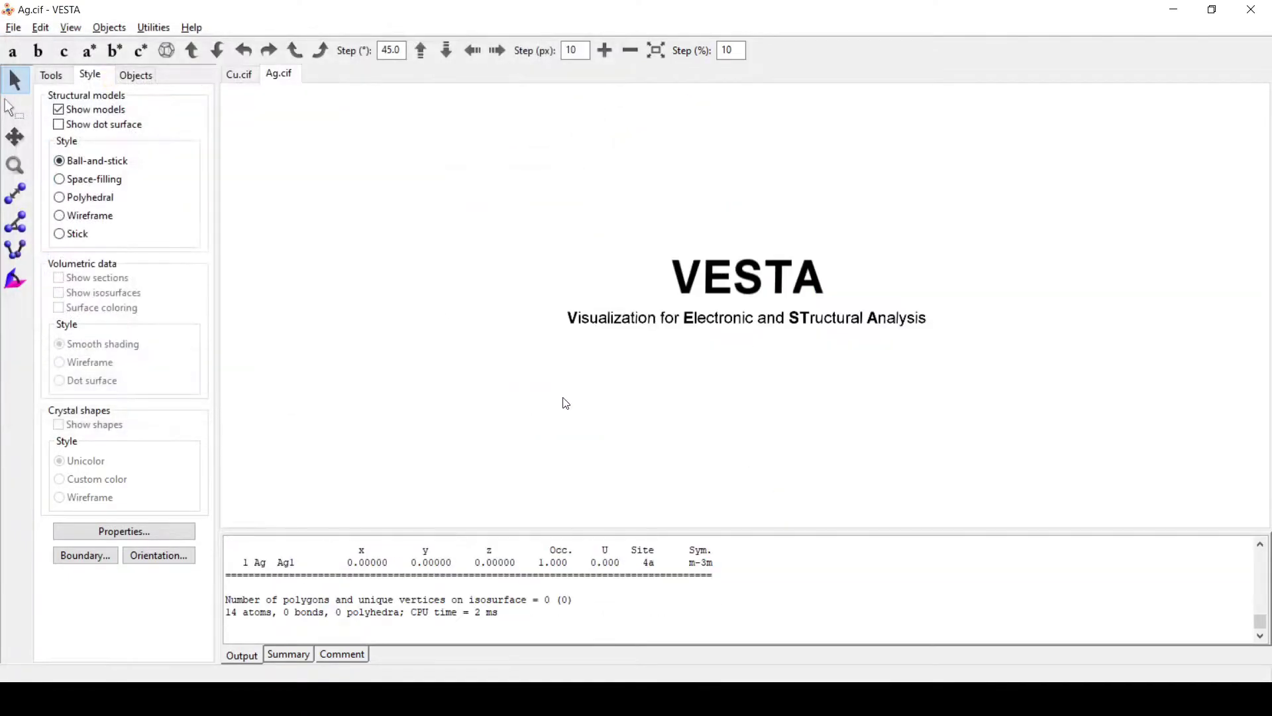
left_click_drag(979, 318, 902, 345)
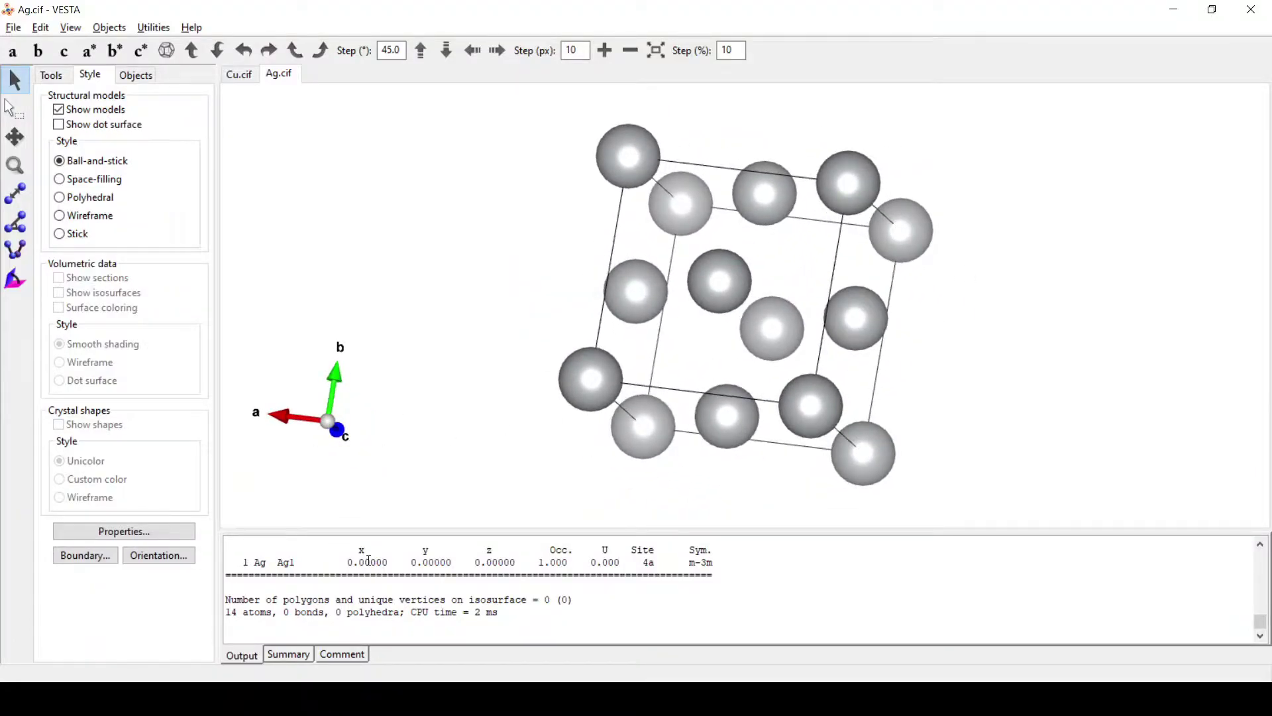
- Copy the Cu lattice parameter a, 3.58191, from the output text and switch to the blank workbook in Excel
scroll(461, 594, "up", 5)
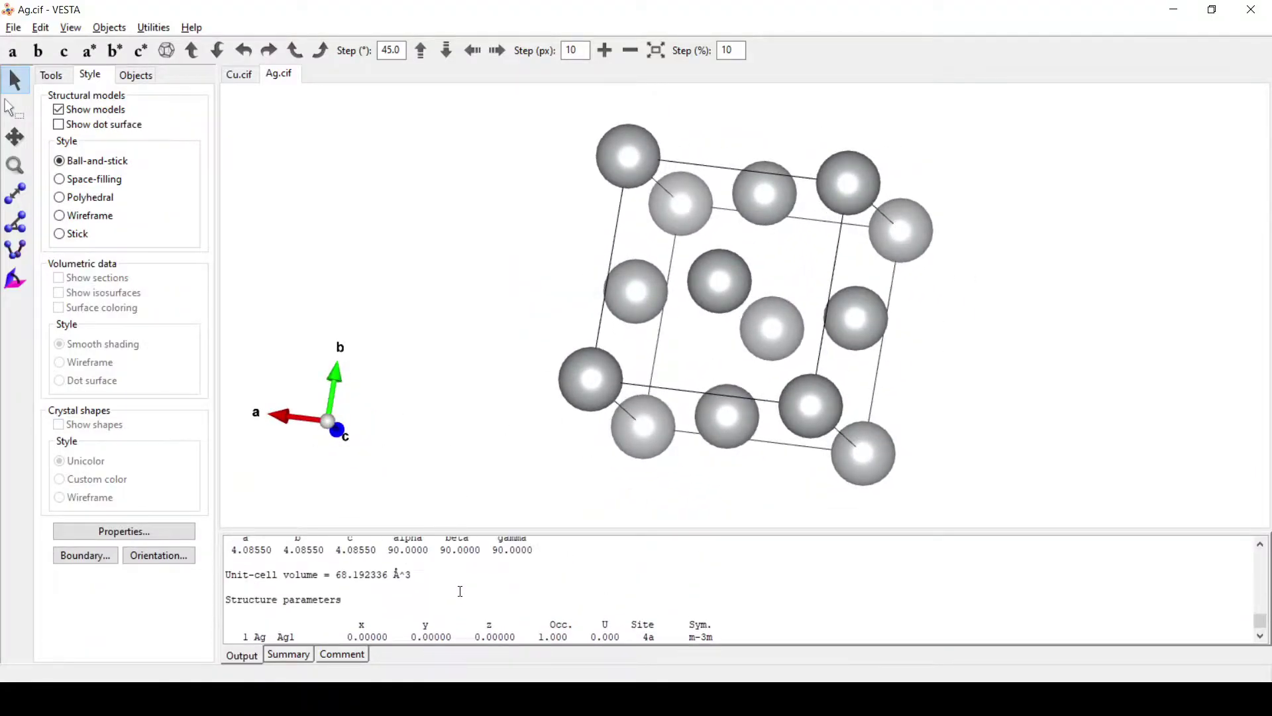
scroll(334, 587, "down", 3)
scroll(333, 588, "up", 3)
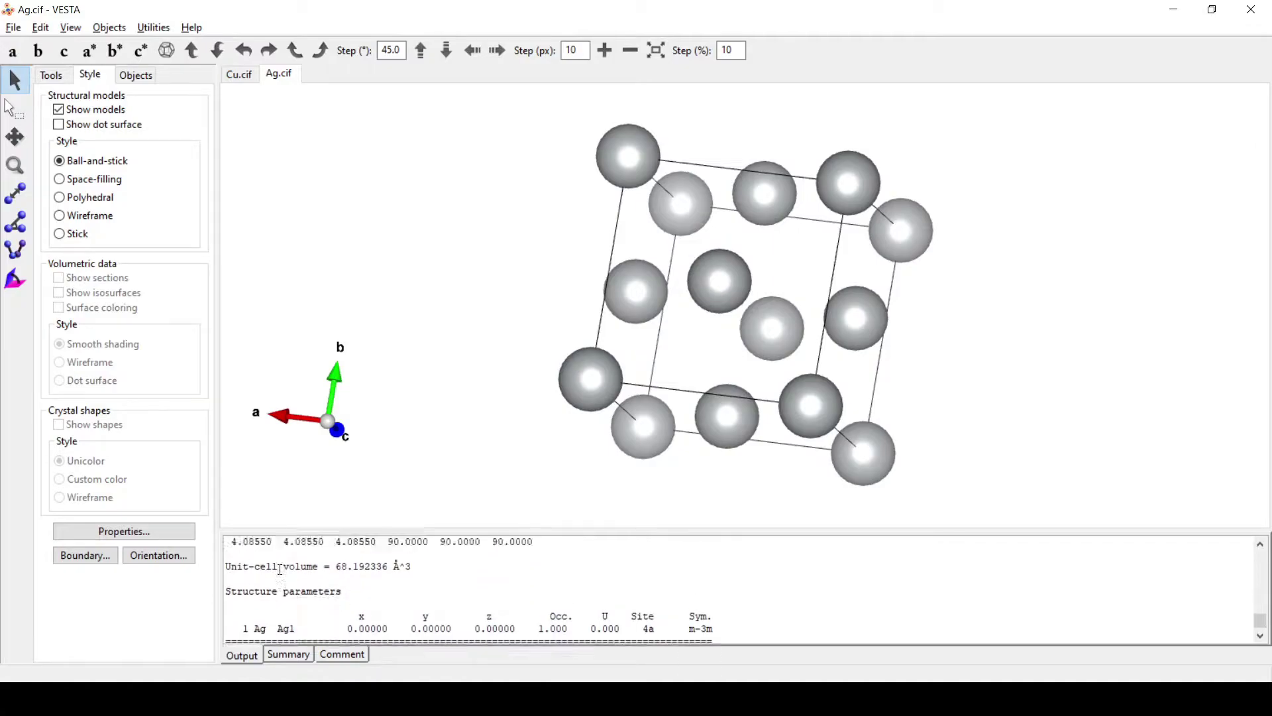
left_click_drag(271, 625, 230, 626)
scroll(333, 587, "up", 6)
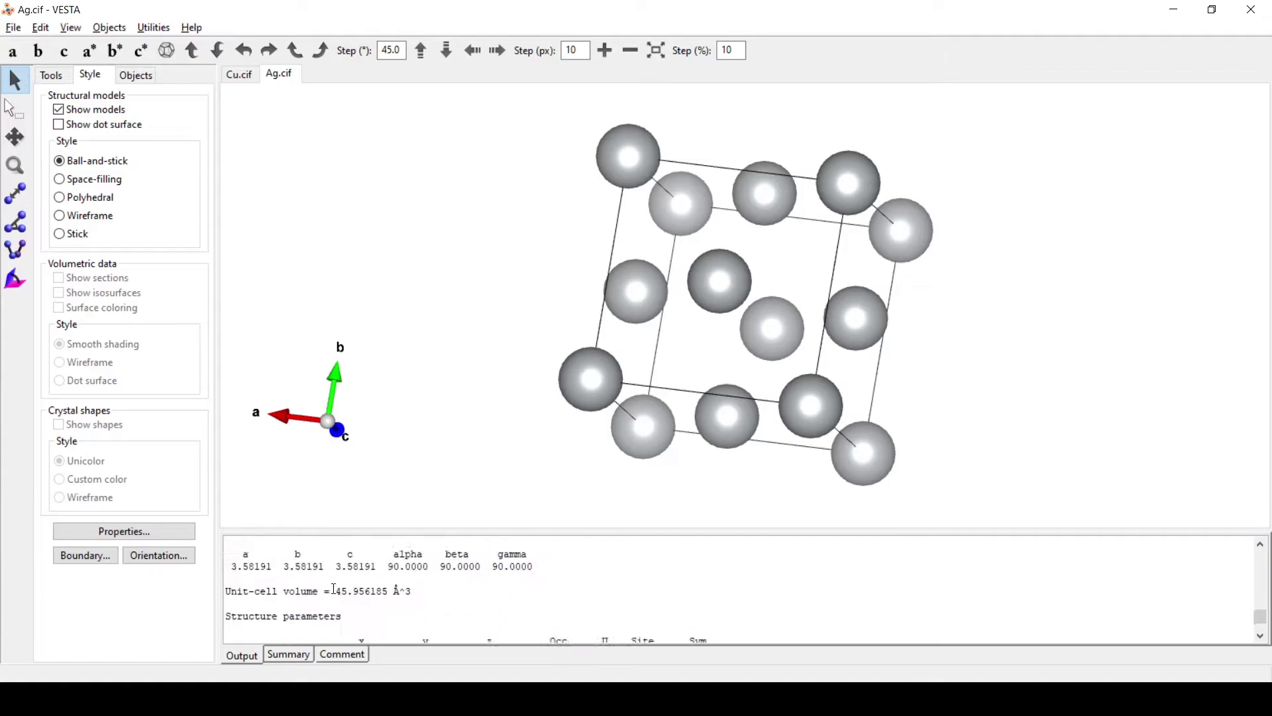
left_click_drag(271, 575, 239, 575)
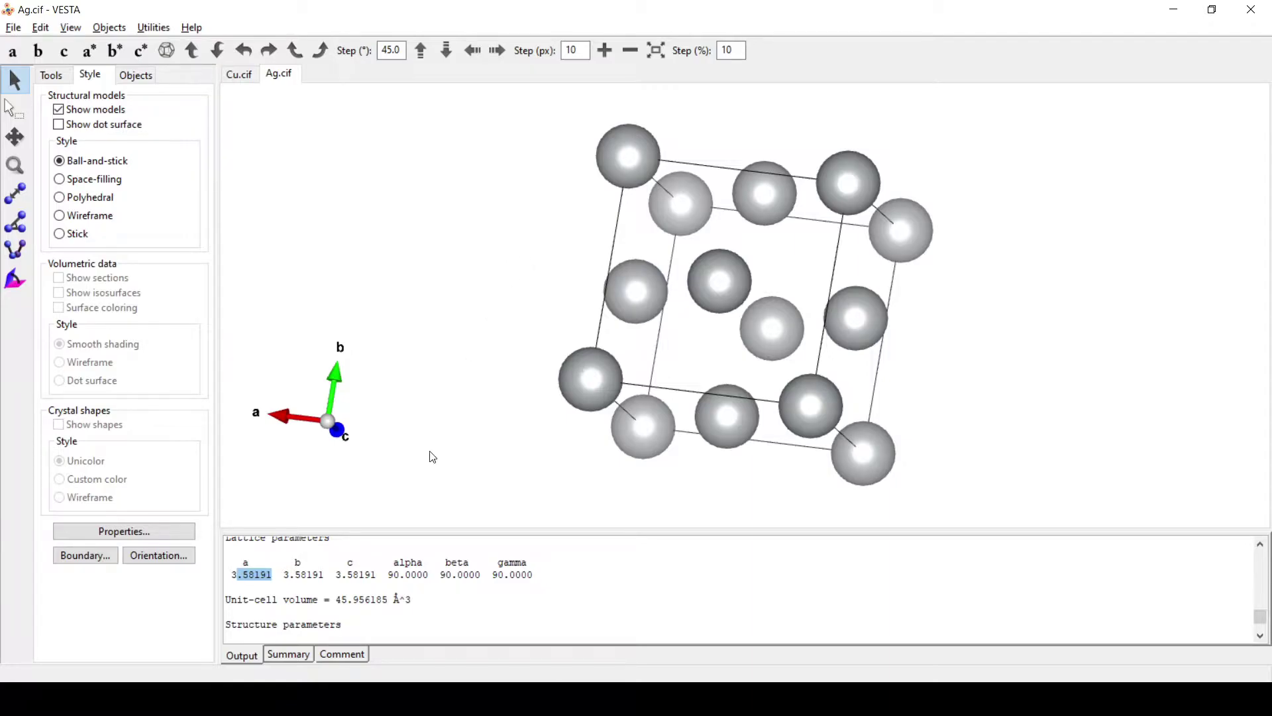
left_click_drag(276, 575, 232, 575)
key("ctrl+c")
key("alt+Tab")
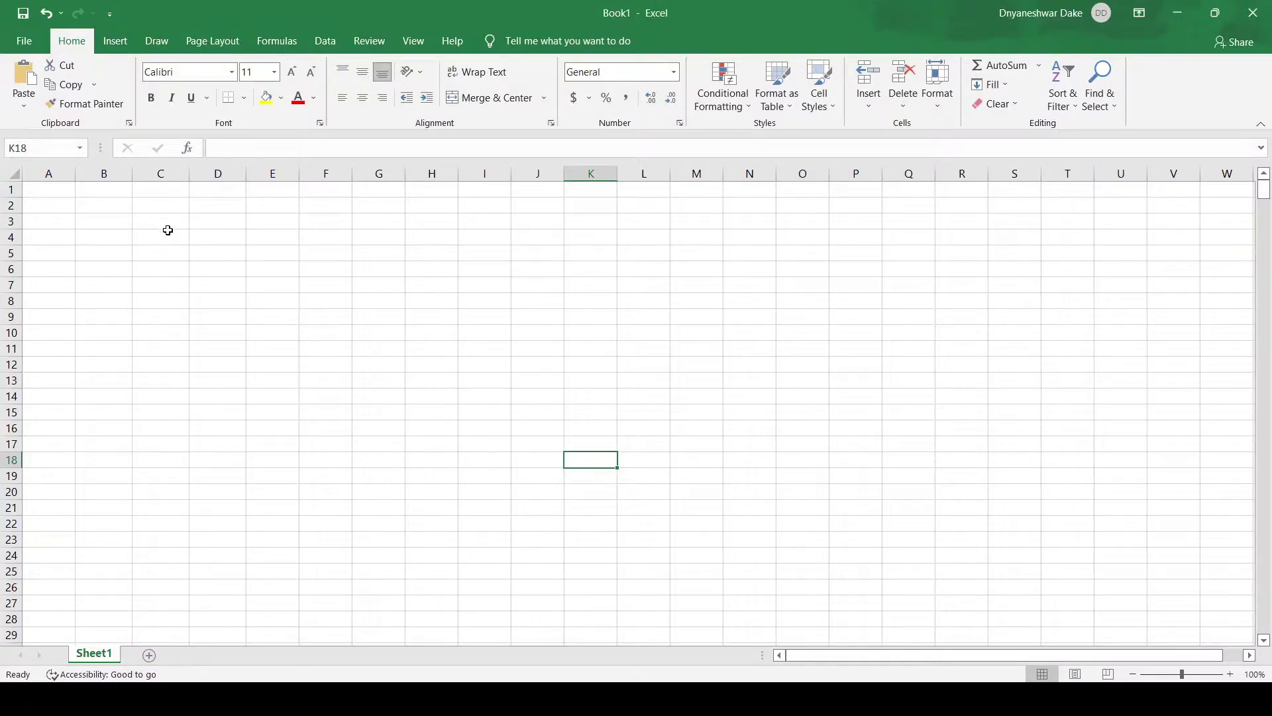
- Enter the row labels Cu in C3 and Ag in C4
left_click(168, 226)
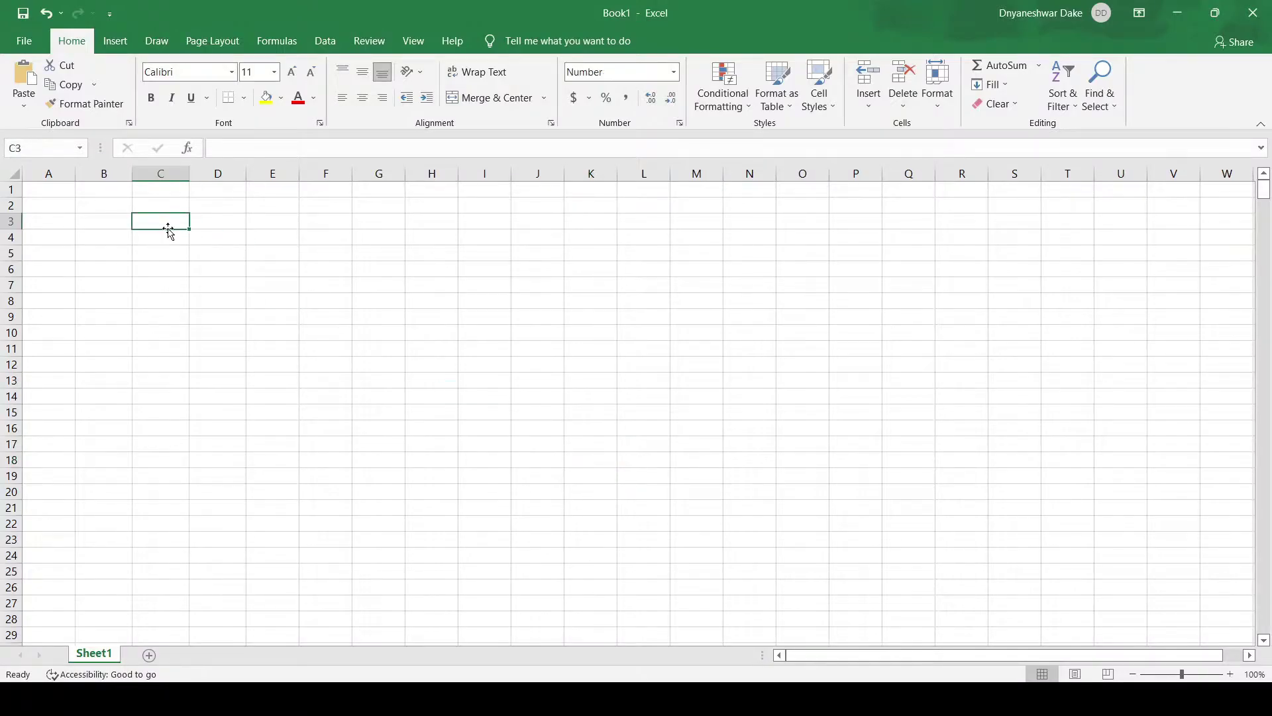
type("Cu")
key("Return")
type("Ag")
key("ctrl+Return")
- Enter the column headings a, b and c in cells D2 to F2
key("Right")
key("Up")
key("Up")
type("a")
key("Right")
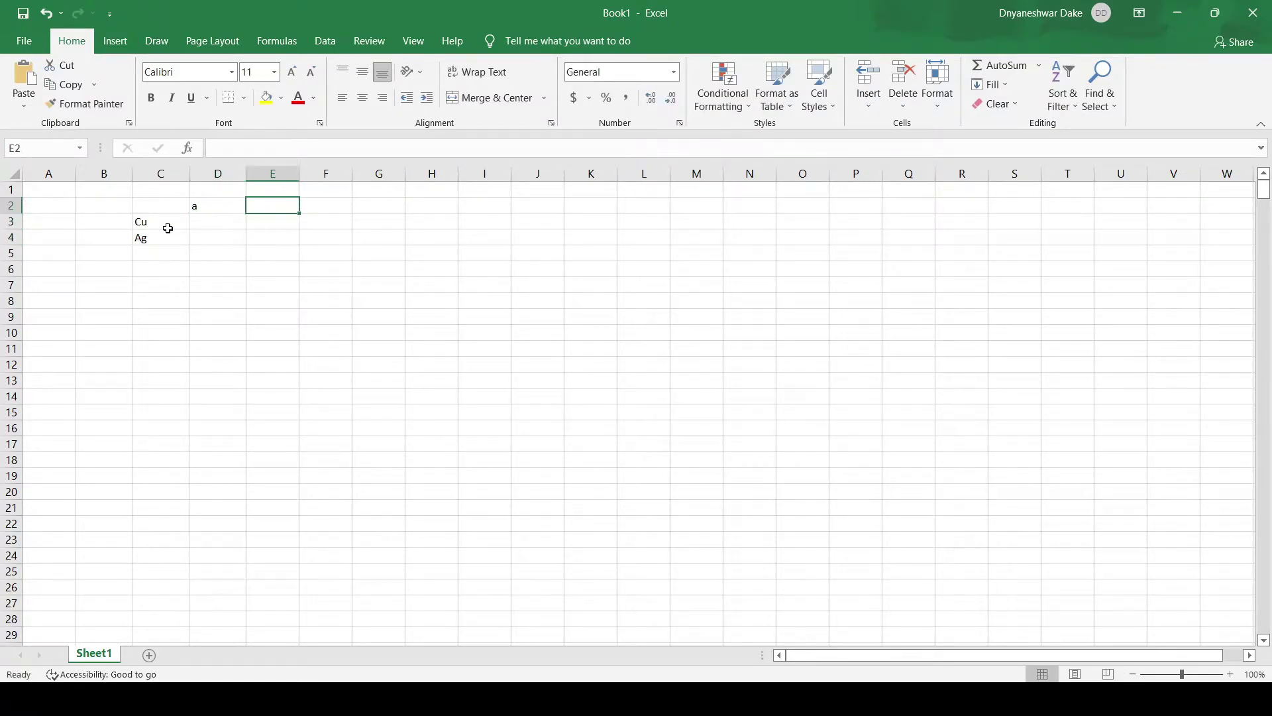
type("b")
key("Right")
type("a")
key("BackSpace")
type("c")
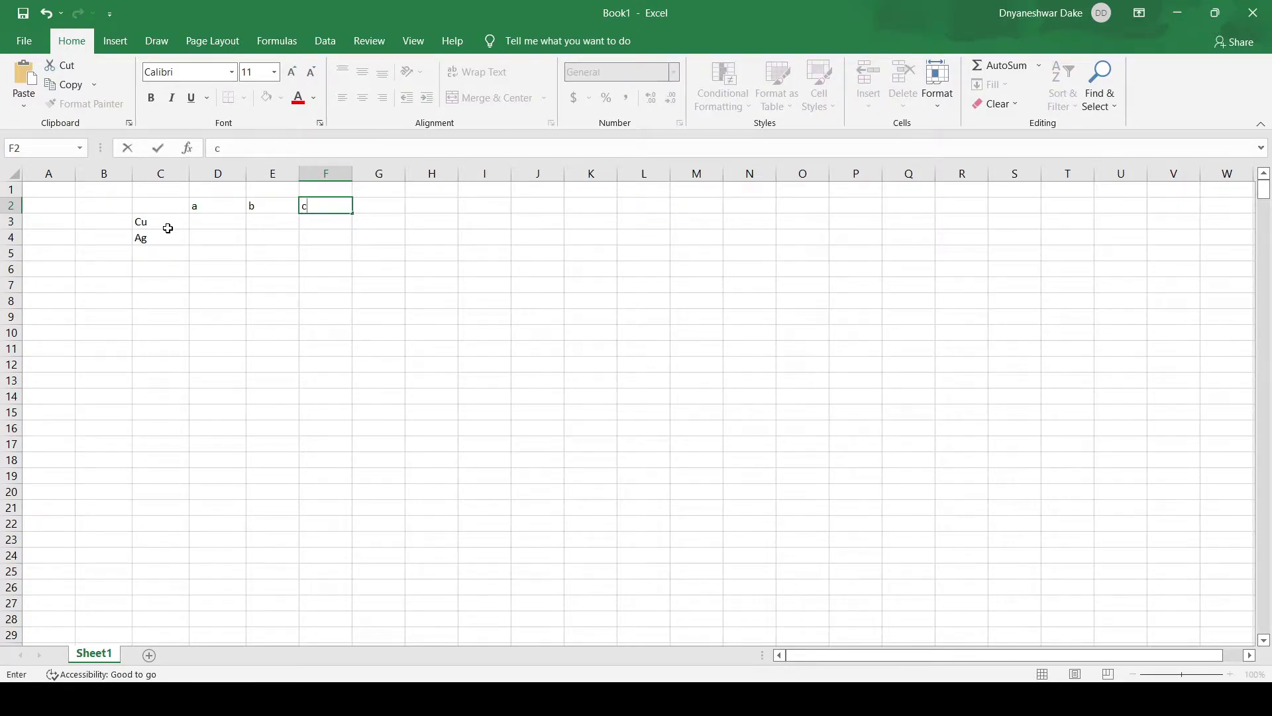
- Paste the copied Cu lattice parameter into D3 and fill it across to F3
key("Left")
key("Left")
key("Down")
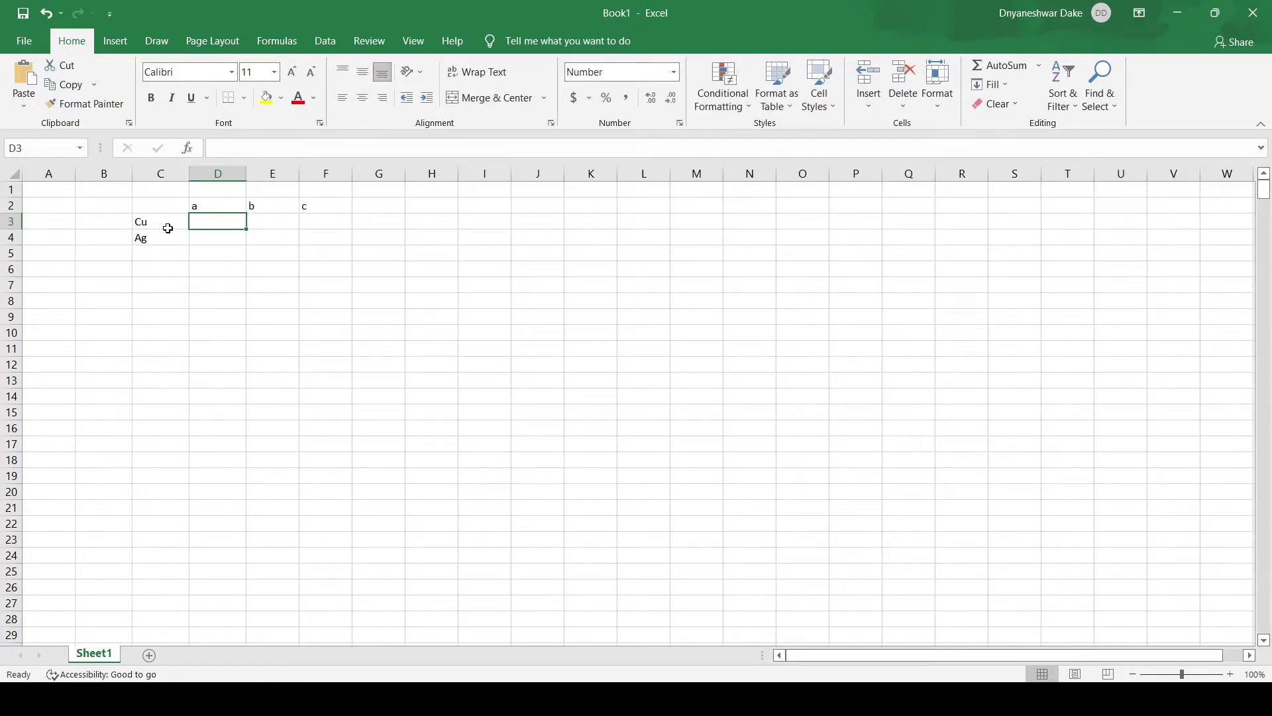
key("ctrl+v")
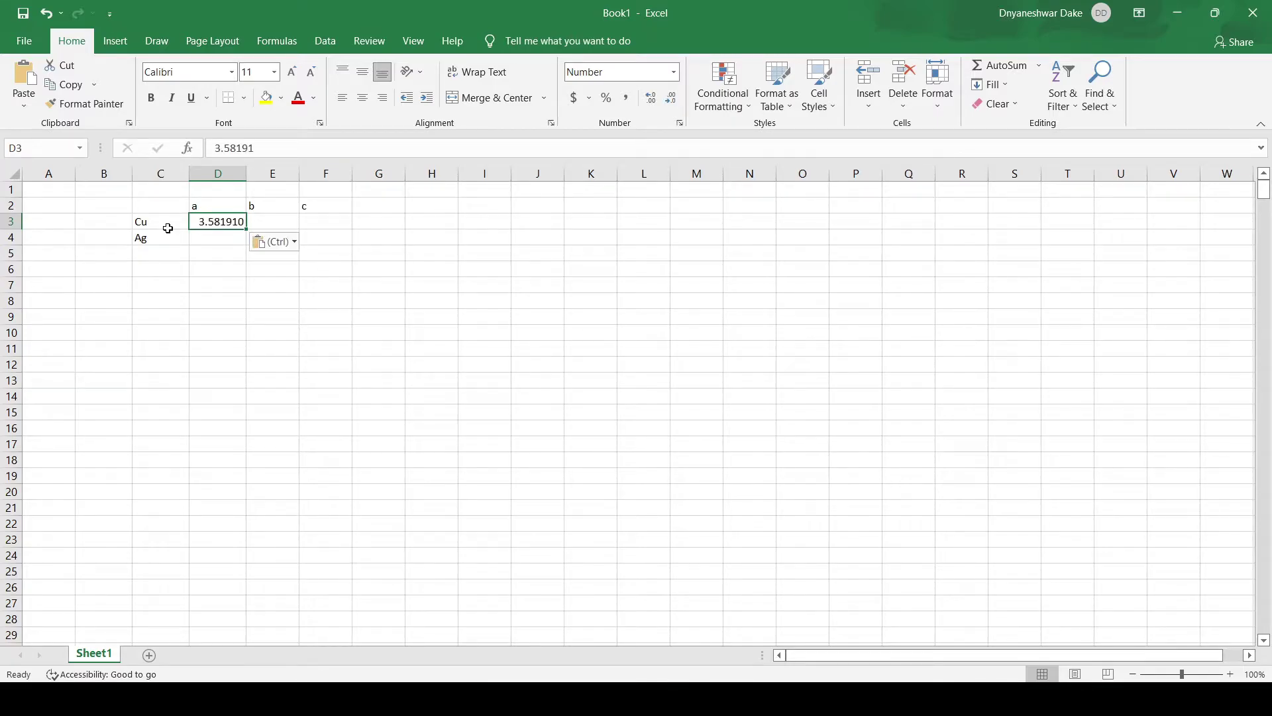
left_click_drag(242, 228, 335, 222)
- Switch back to VESTA and copy the Ag lattice parameter a, 4.08550, from the output text
left_click(204, 235)
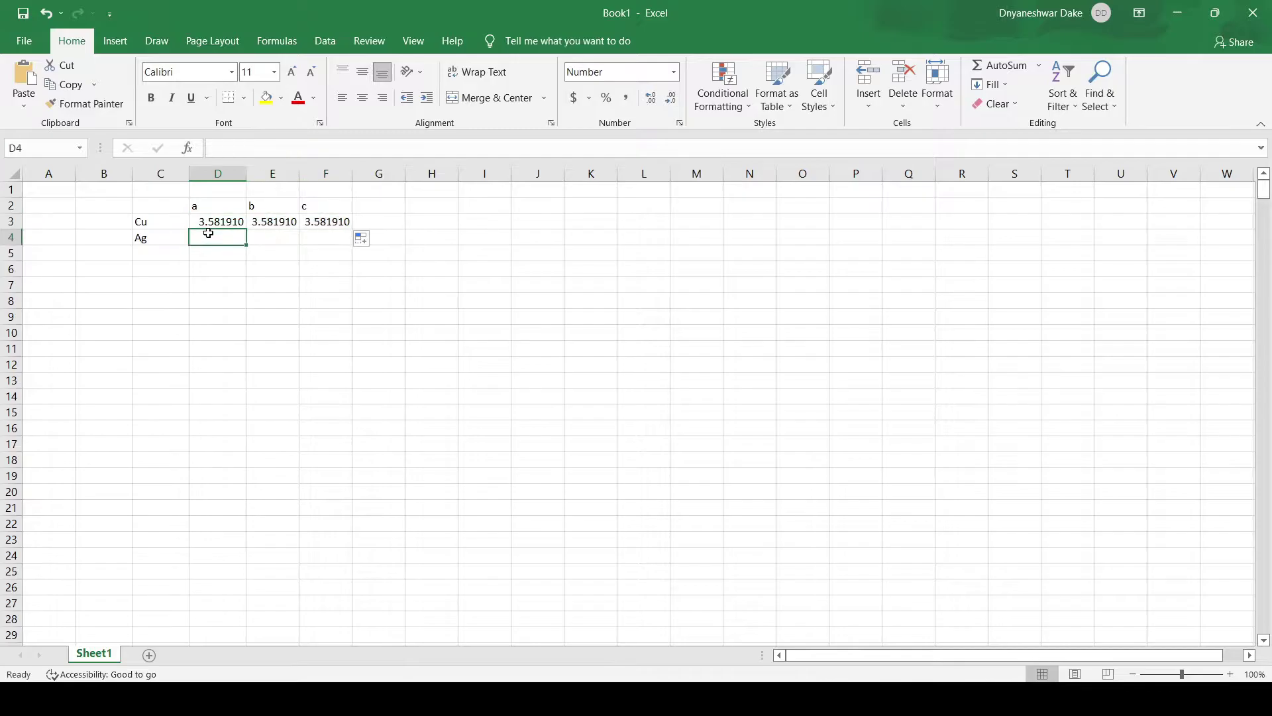
key("alt+Tab")
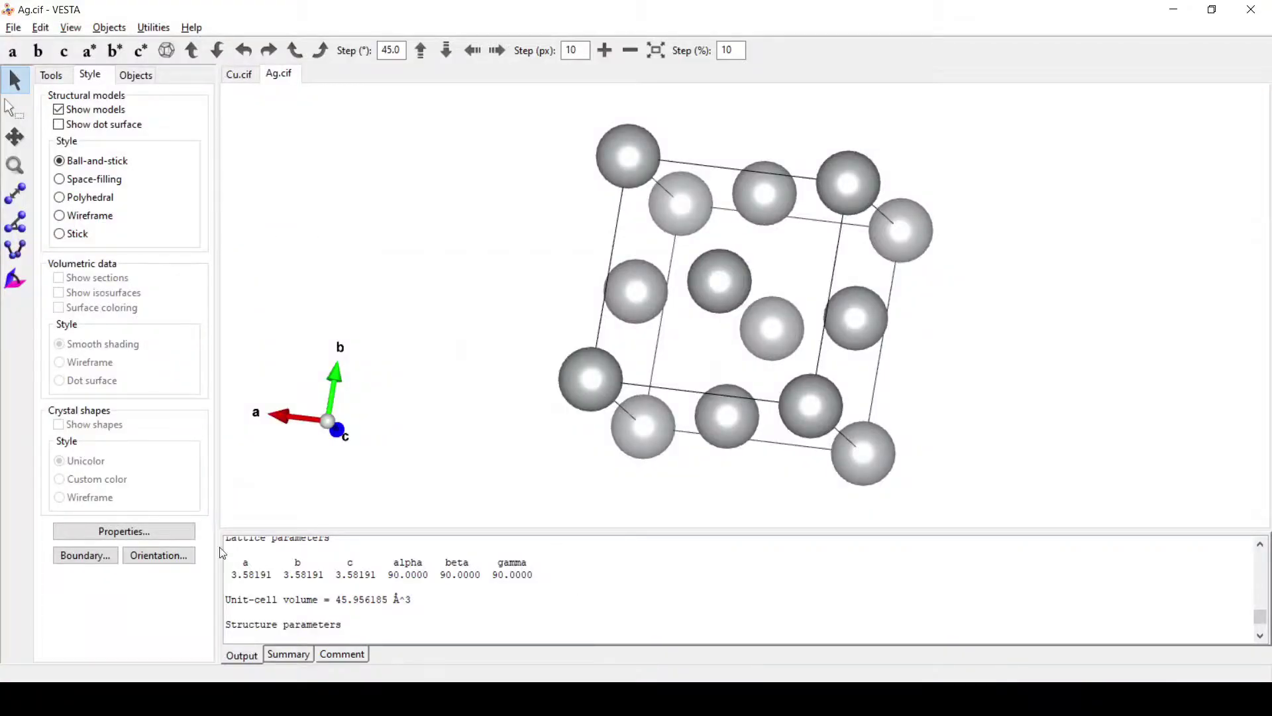
scroll(331, 588, "down", 3)
scroll(331, 588, "down", 5)
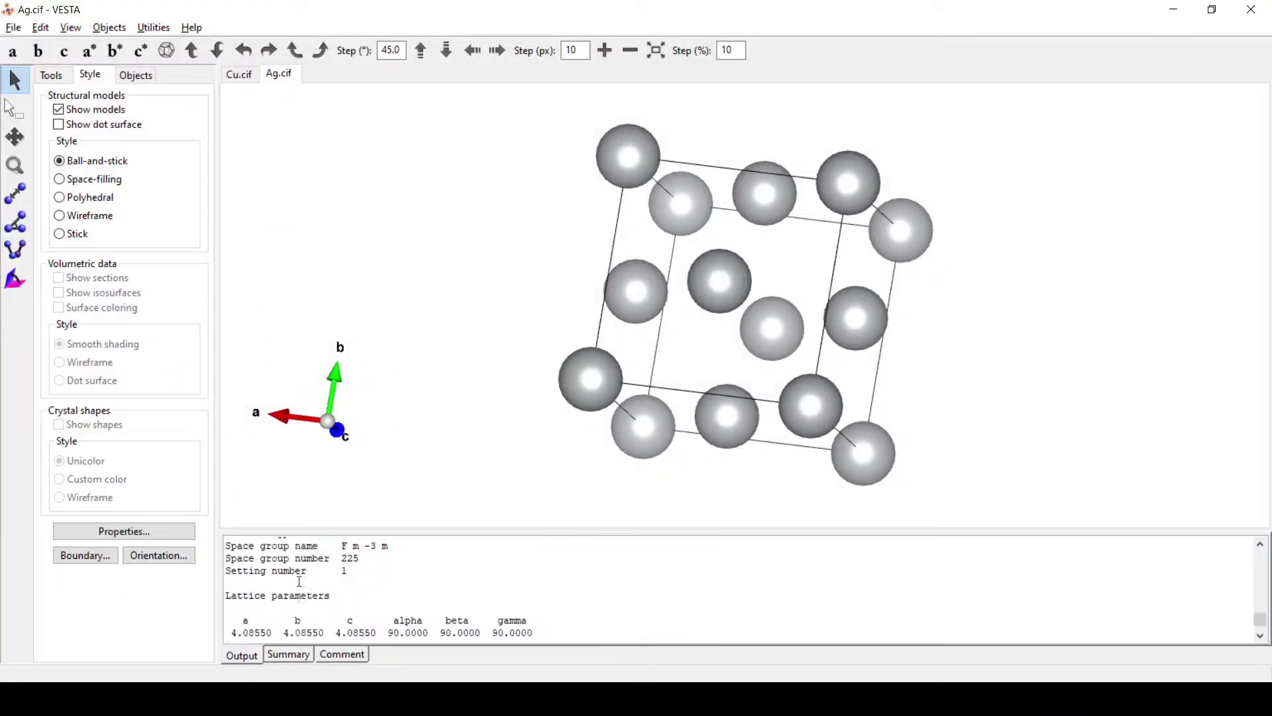
scroll(285, 545, "up", 2)
scroll(286, 545, "up", 2)
scroll(290, 605, "down", 2)
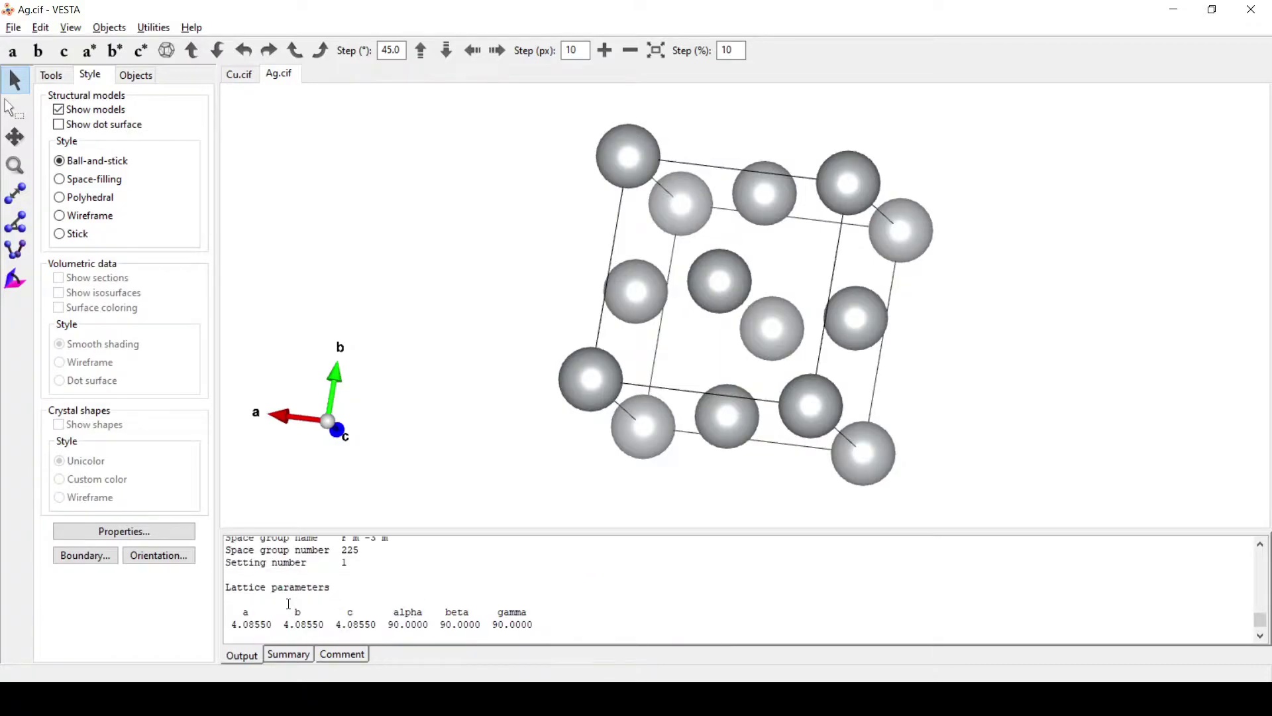
left_click_drag(278, 621, 232, 625)
key("ctrl+c")
- Return to Excel, paste the Ag lattice parameter into D4 and fill it across to F4
key("alt+Tab")
left_click(218, 237)
key("ctrl+v")
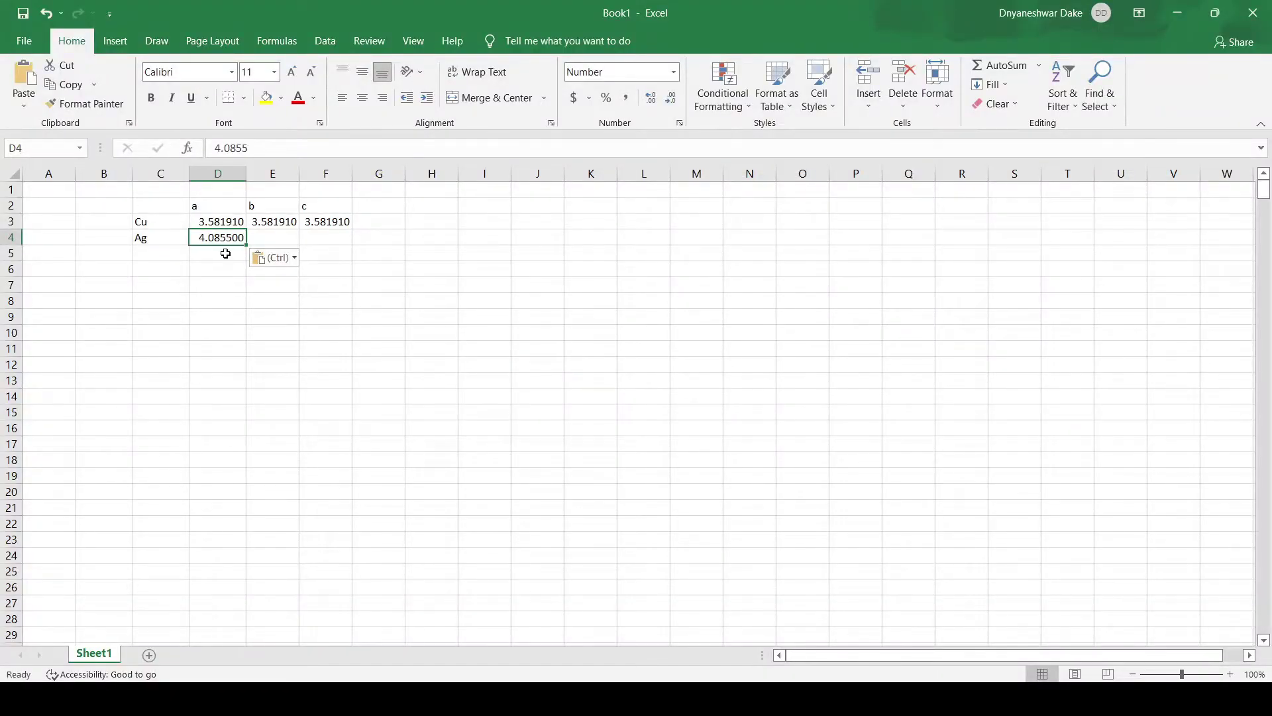
left_click_drag(246, 244, 350, 242)
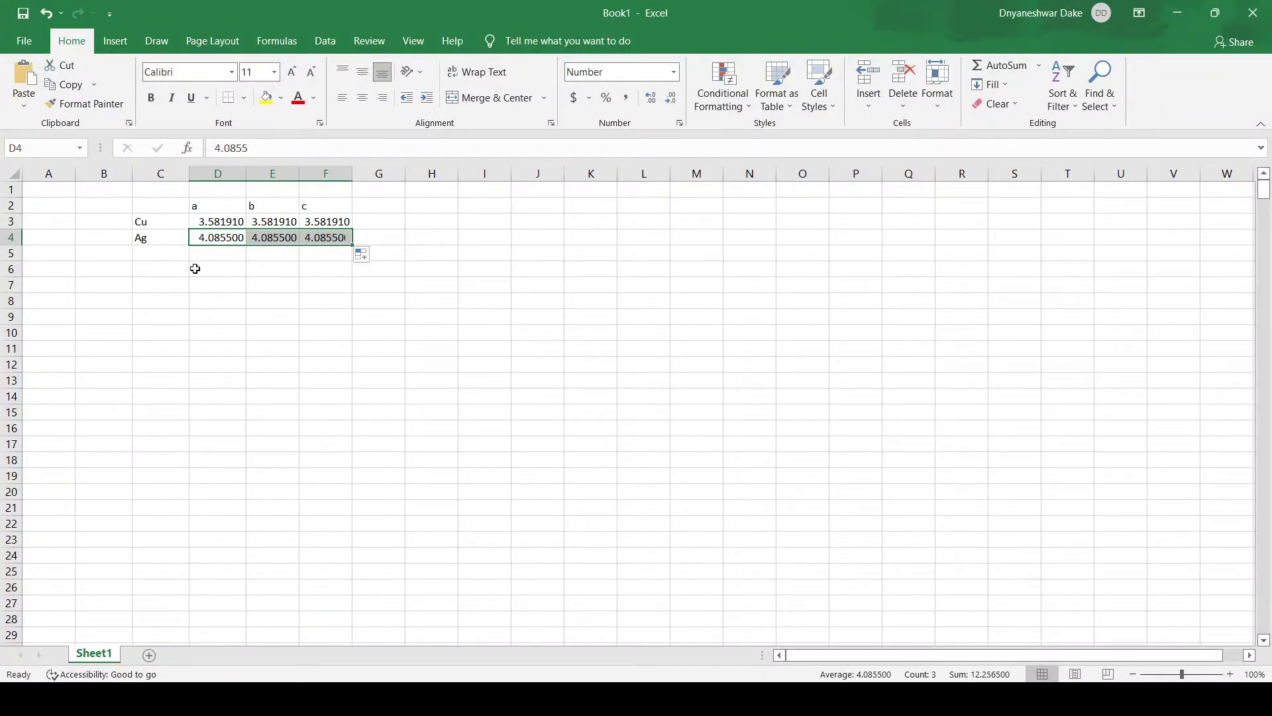
- Label C6 as Cu and enter the formula =D3*8 in D6
left_click(153, 273)
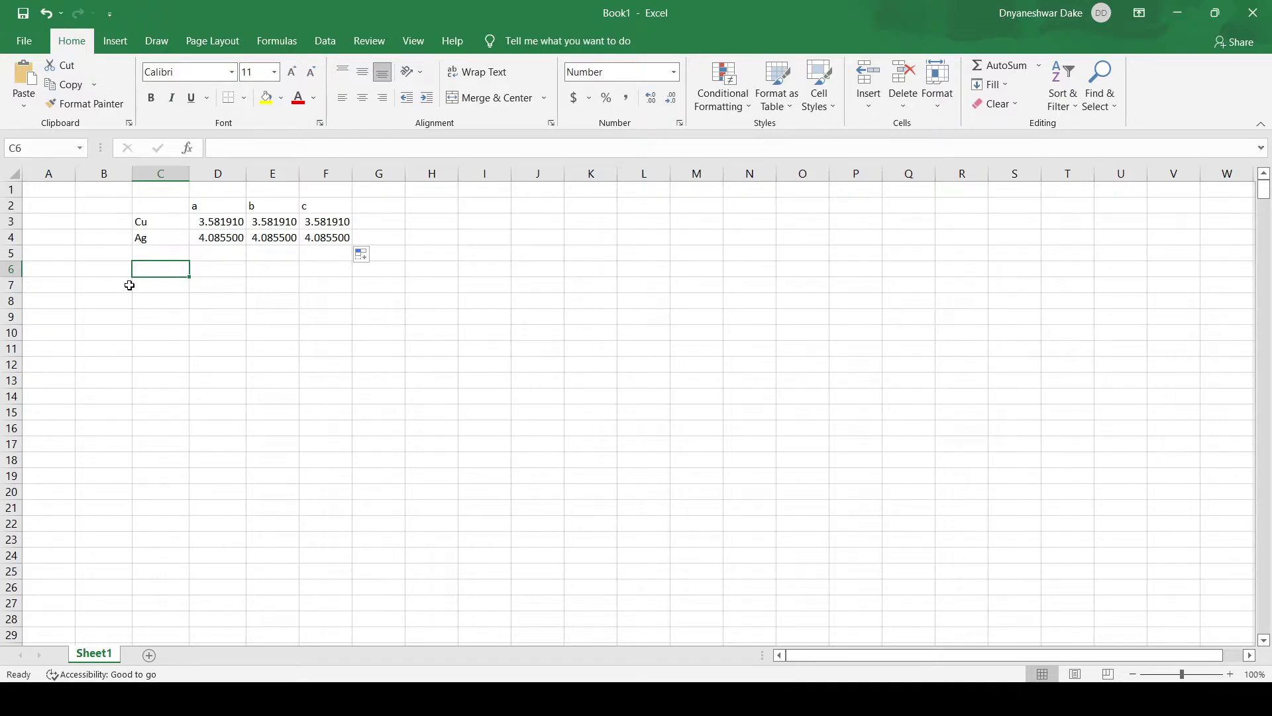
type("Cu")
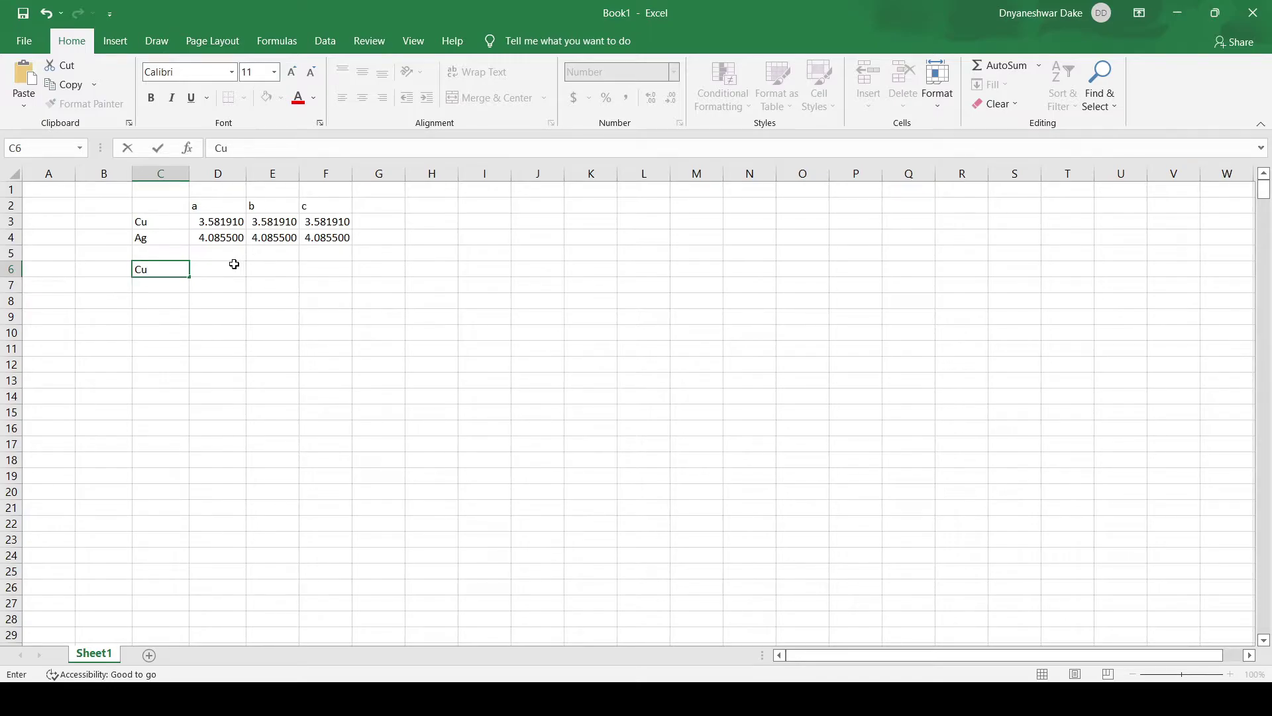
left_click(234, 266)
left_click(229, 222)
left_click(222, 269)
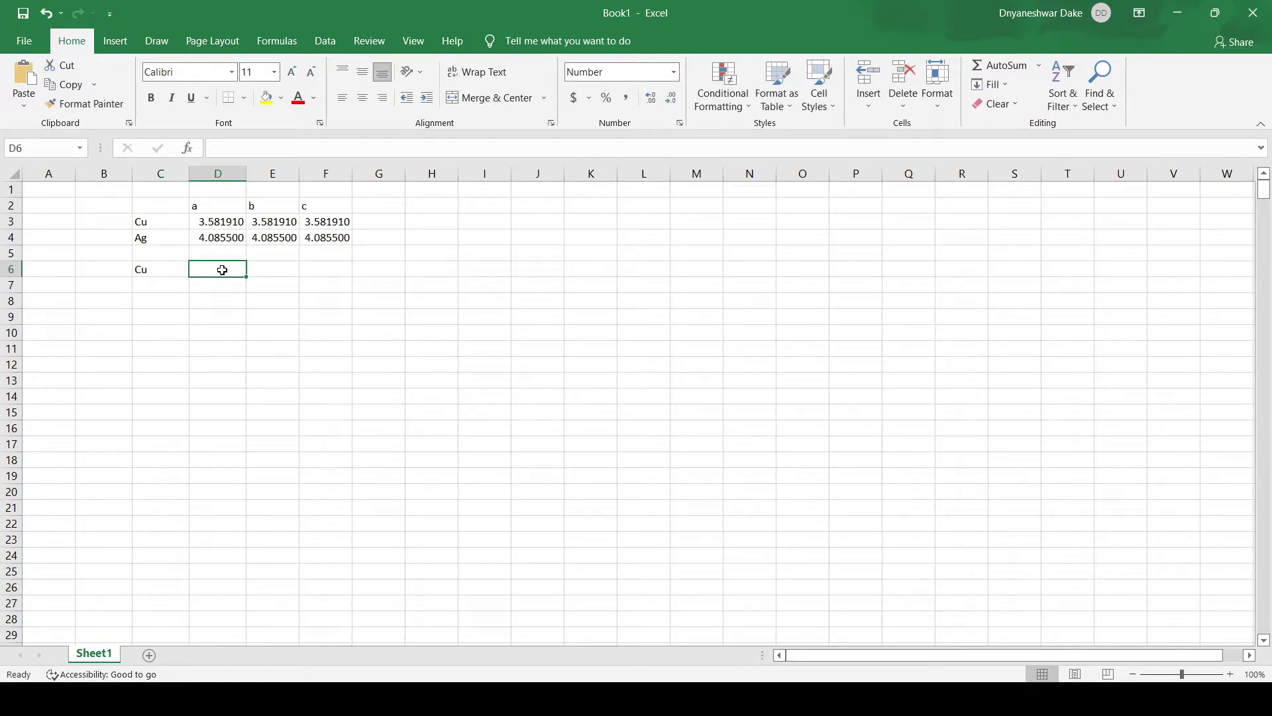
type("=")
left_click(220, 222)
type("*8")
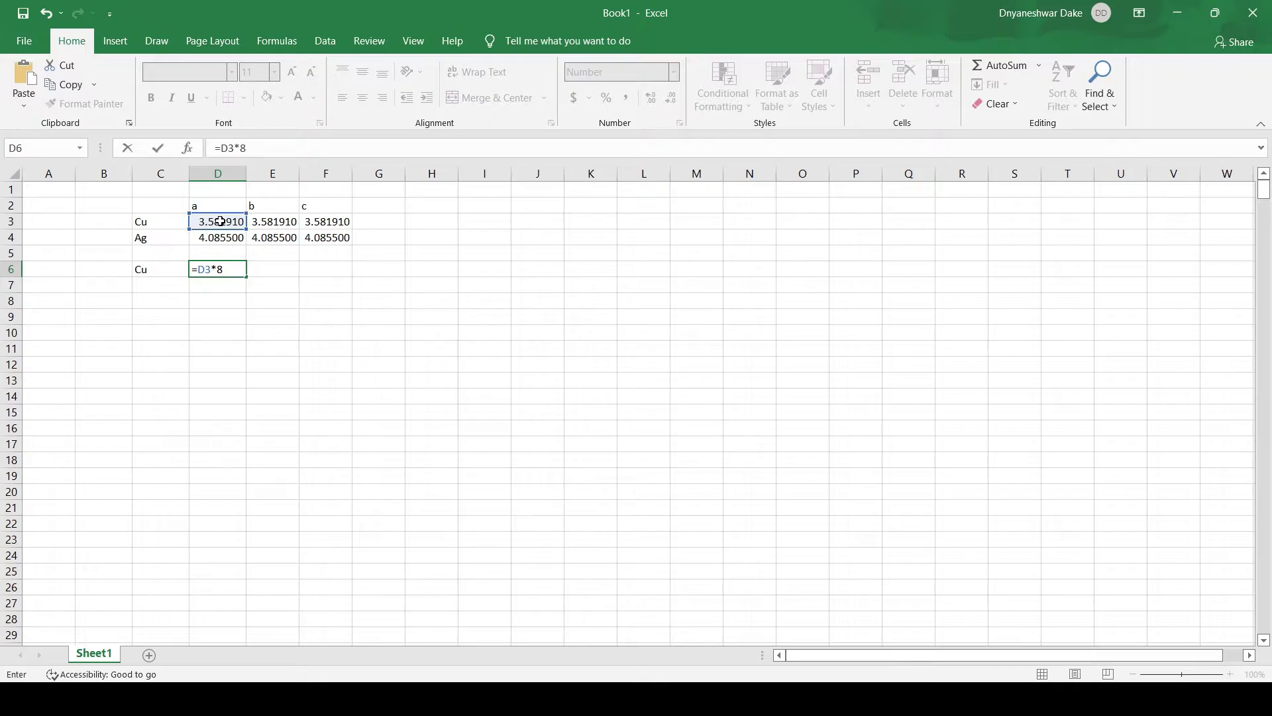
key("Return")
- Label C7 as Ag and enter the formula =D4*7 in D7
left_click(142, 281)
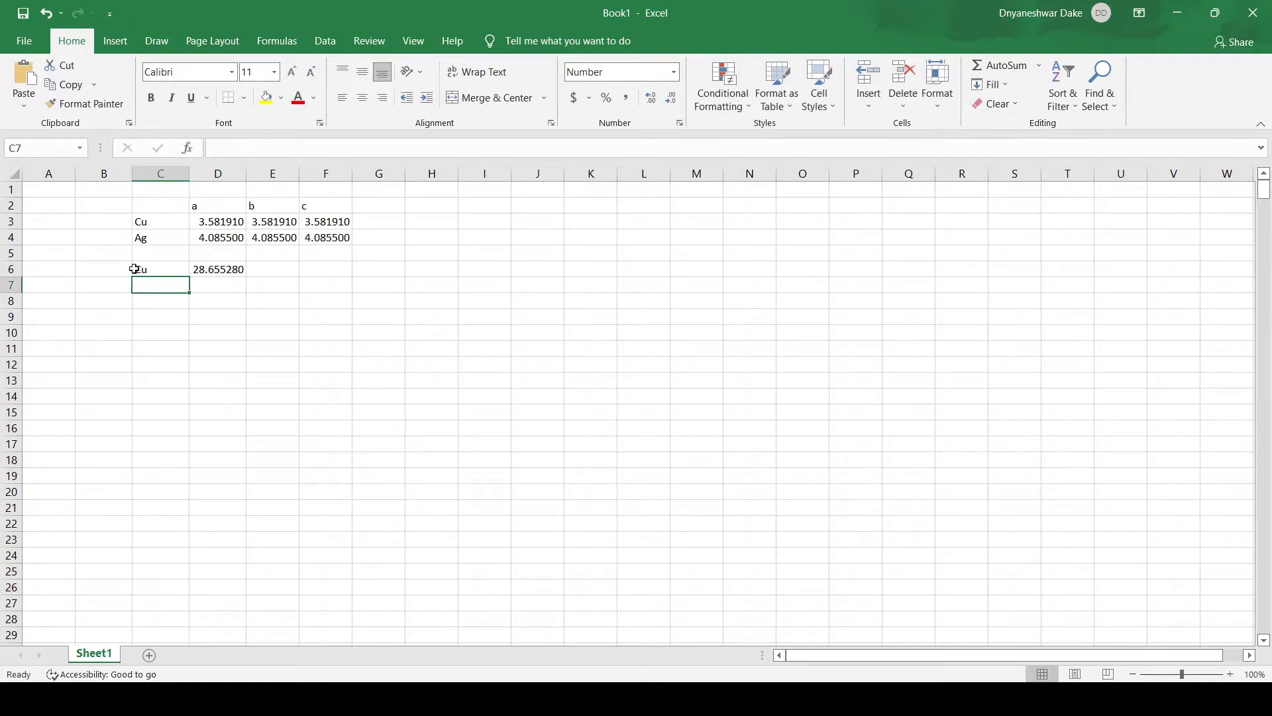
type("Ag")
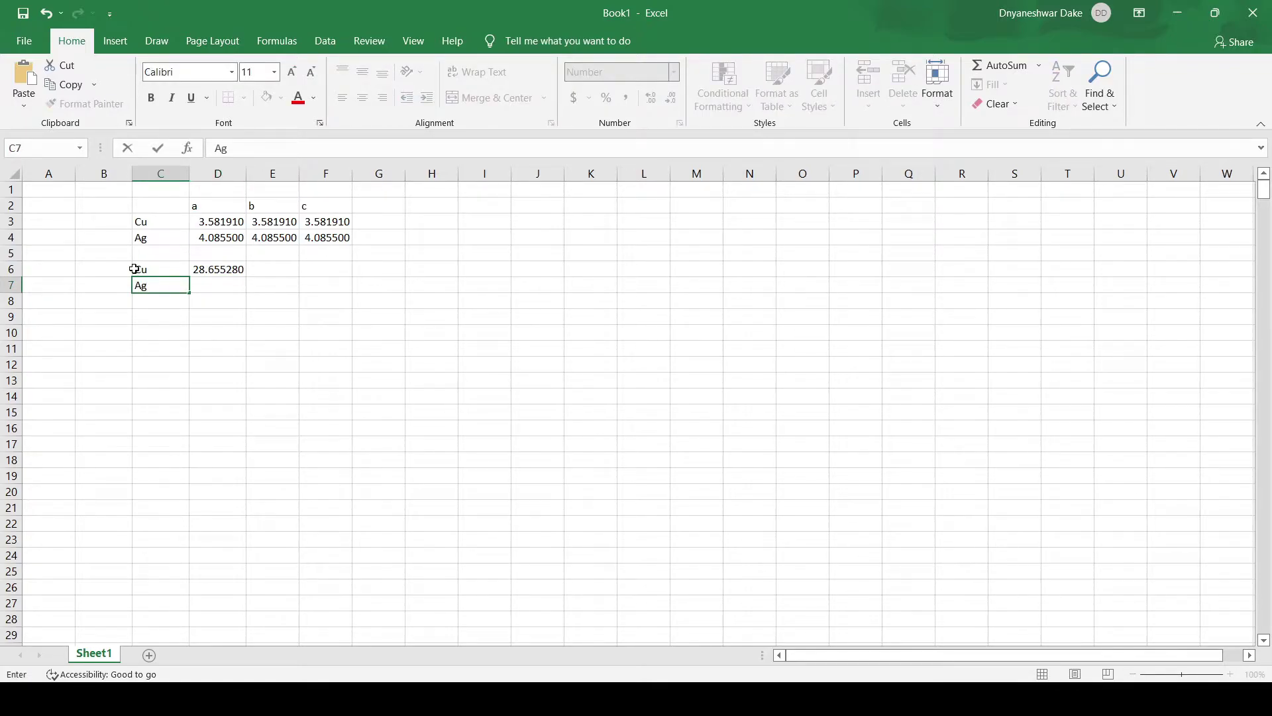
left_click(211, 288)
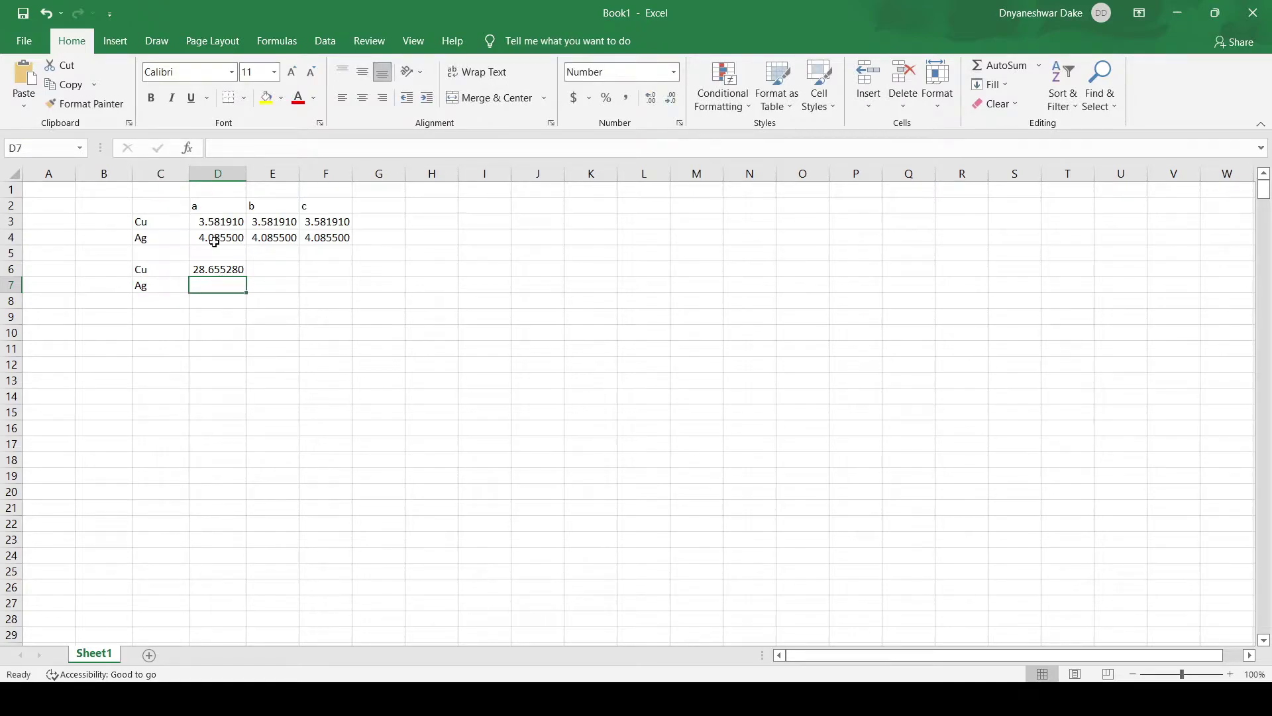
type("=")
left_click(216, 242)
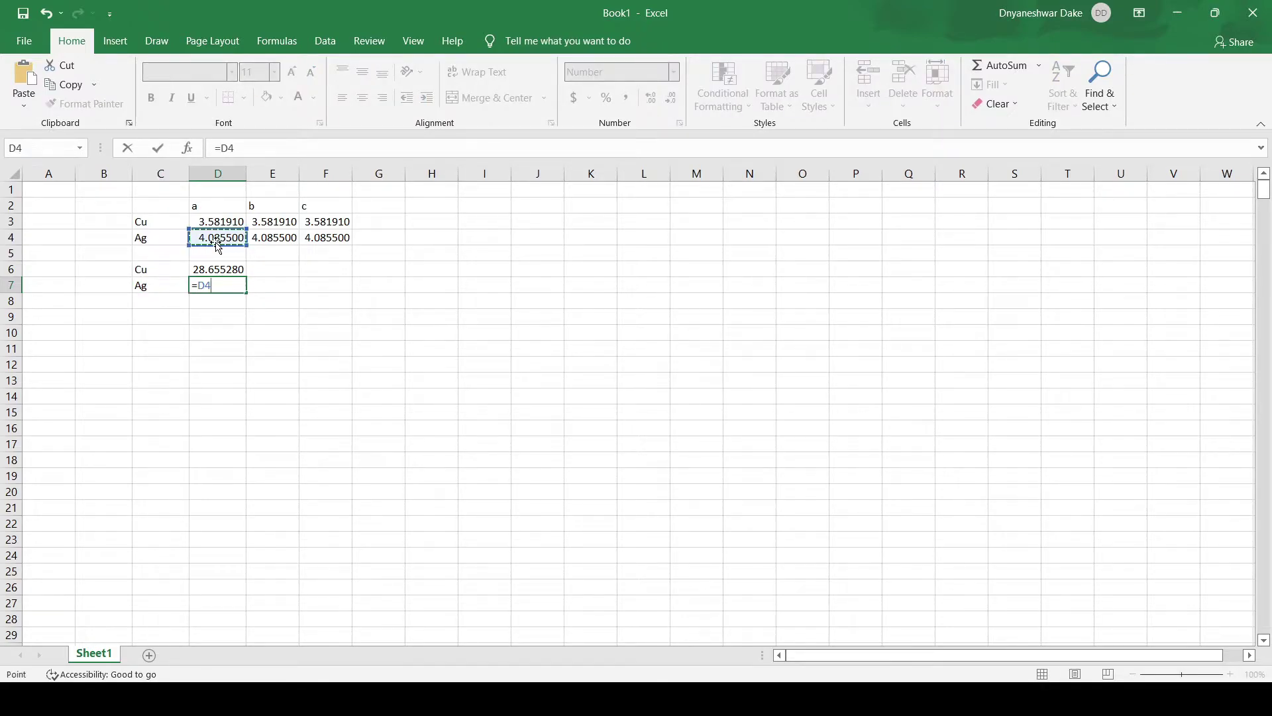
type("*8")
key("Return")
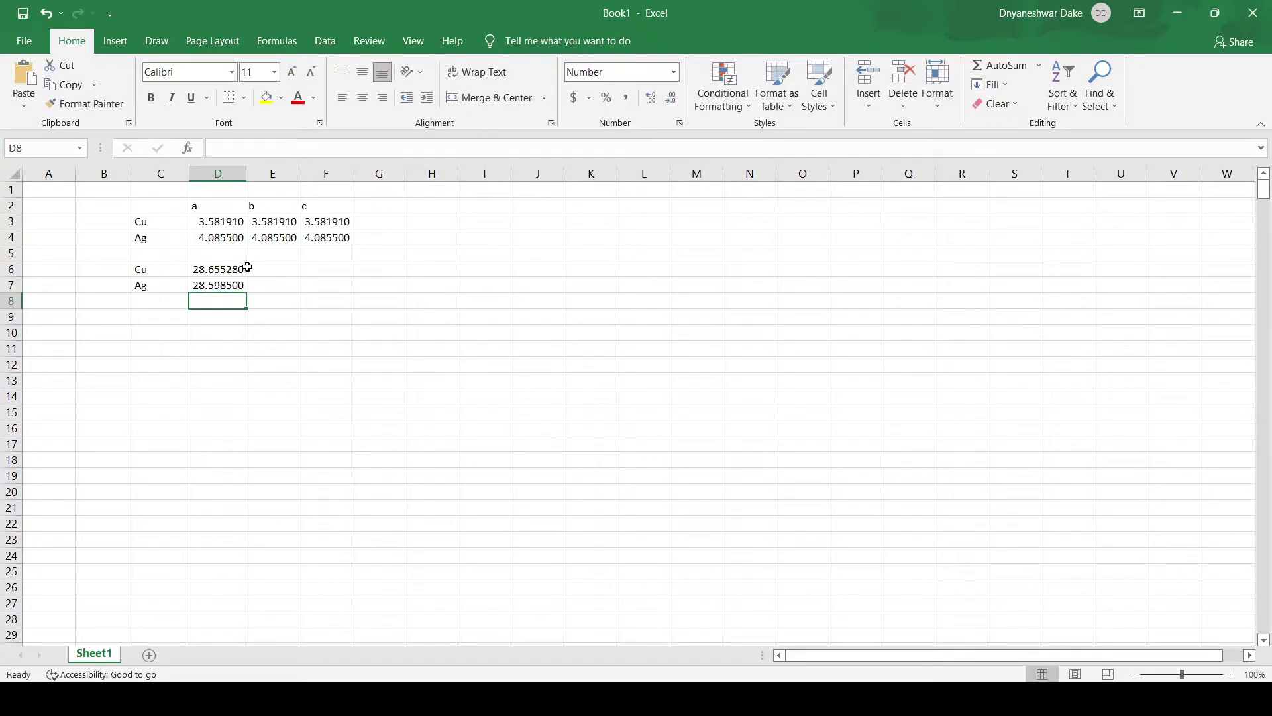
- Fill the formulas in D6:D7 across to E6:E7 and widen column E to fit the values
left_click(225, 271)
left_click(221, 300)
left_click(211, 268)
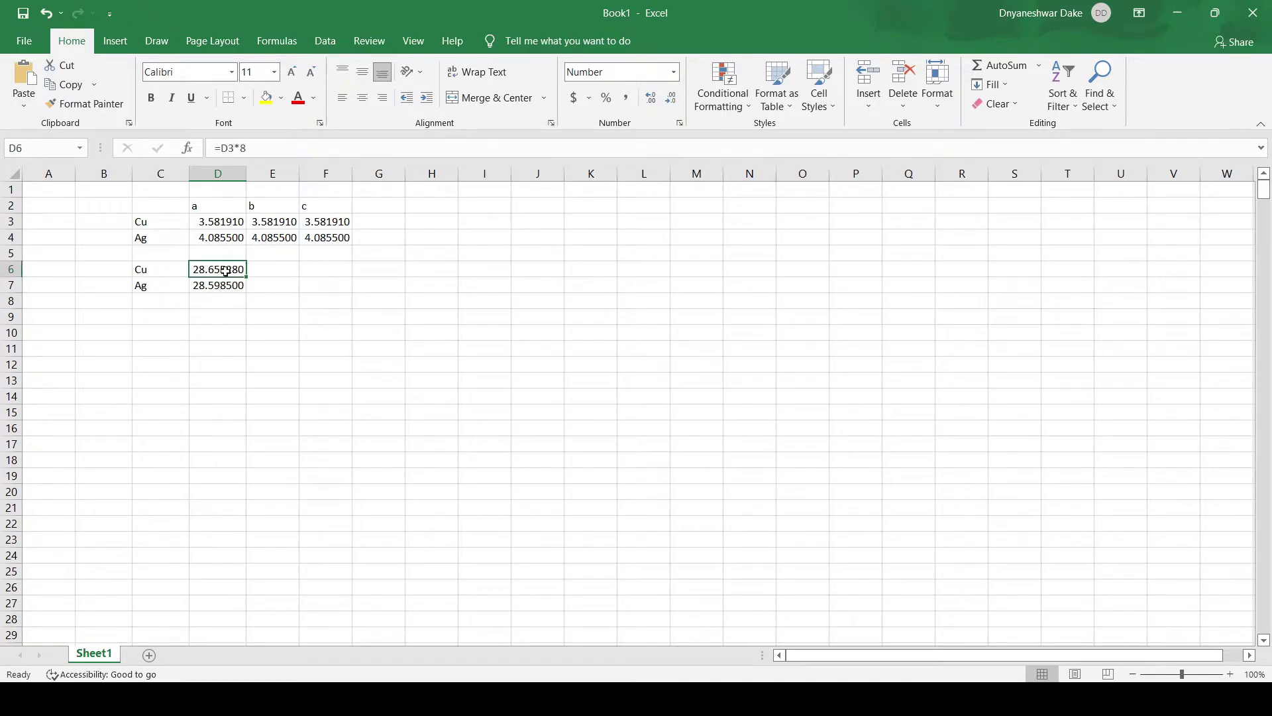
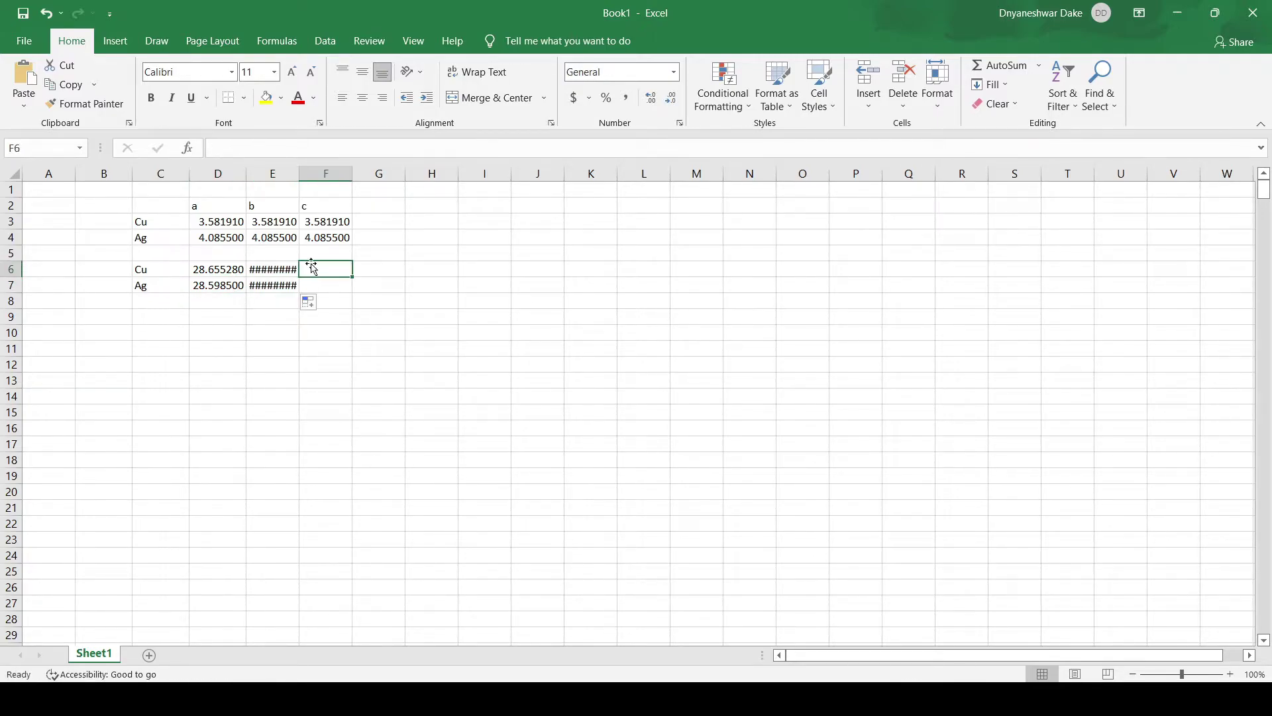
left_click_drag(300, 174, 317, 199)
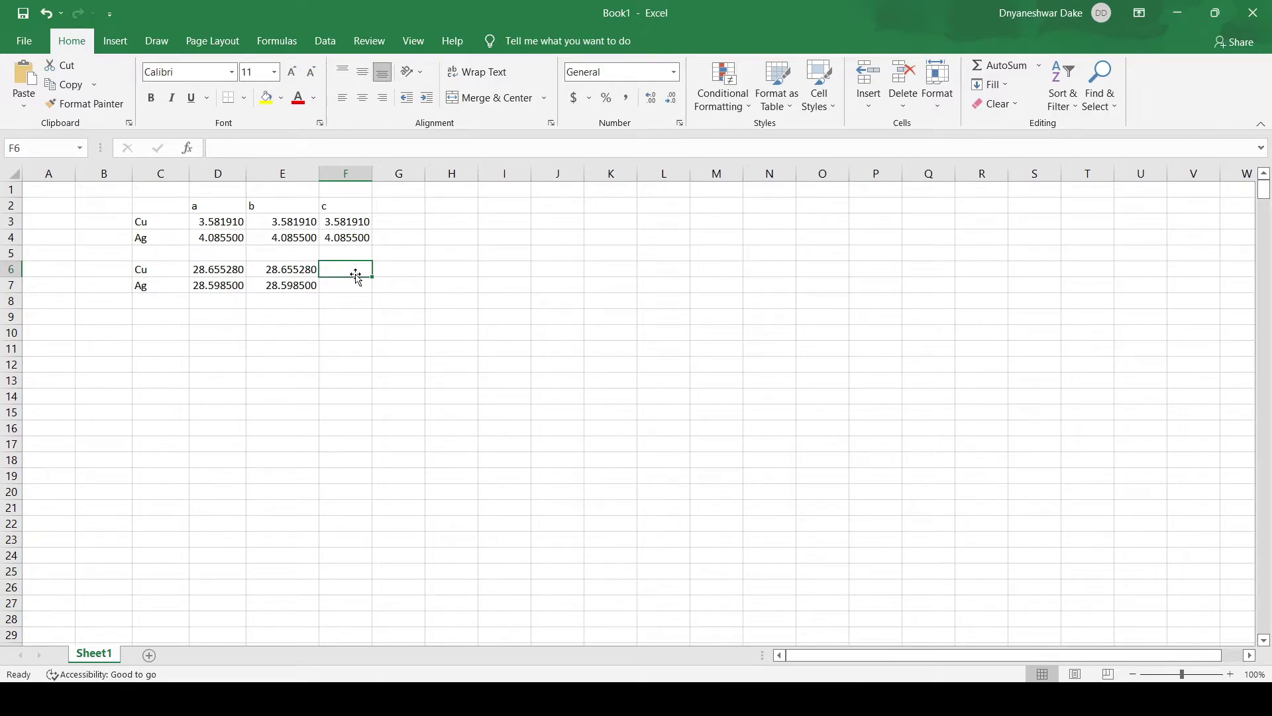
- Enter Vacuum in F6 and fill it down to F7 for the c dimension of both supercells
type("Vacuum")
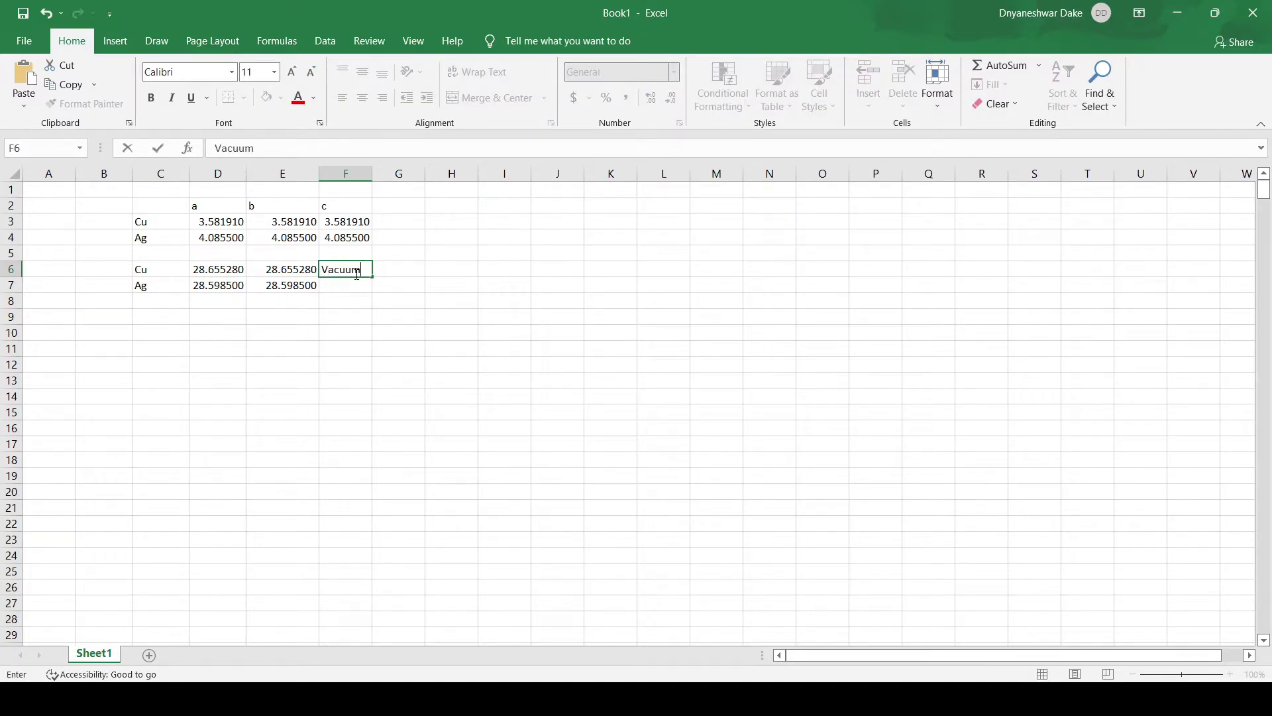
key("Return")
left_click(358, 271)
left_click_drag(374, 277, 374, 291)
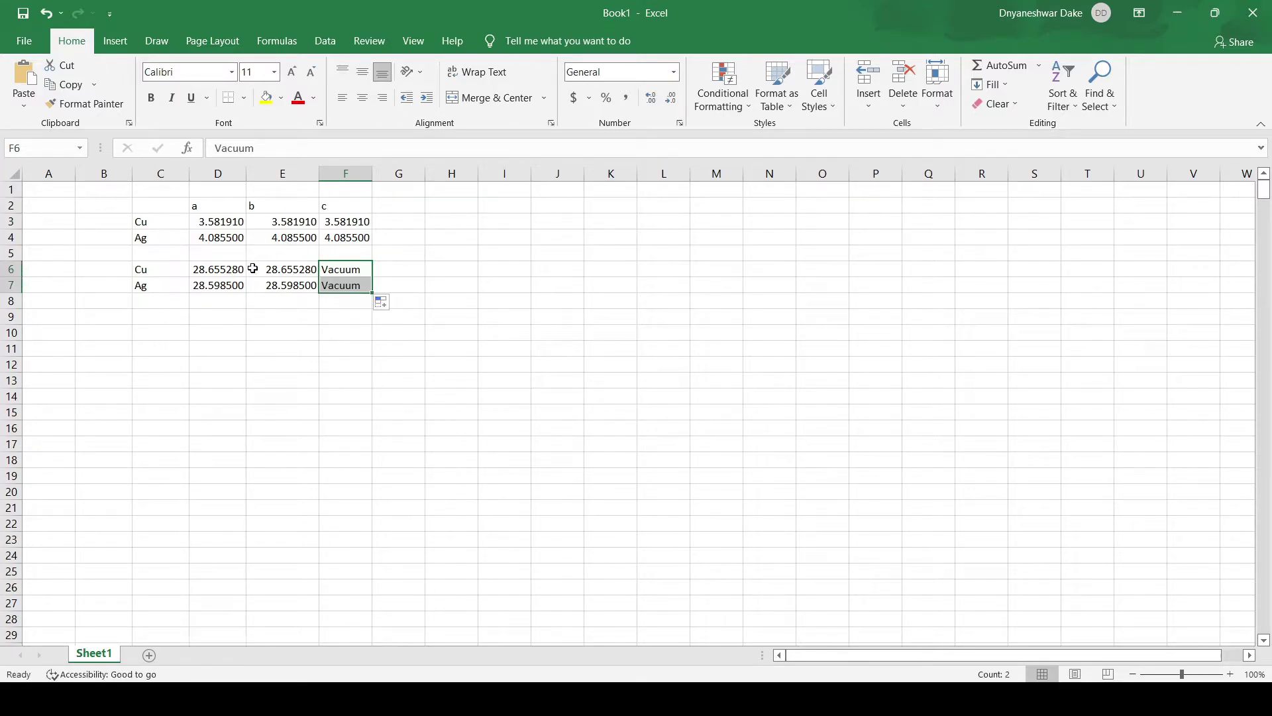
left_click(223, 272)
left_click(224, 283)
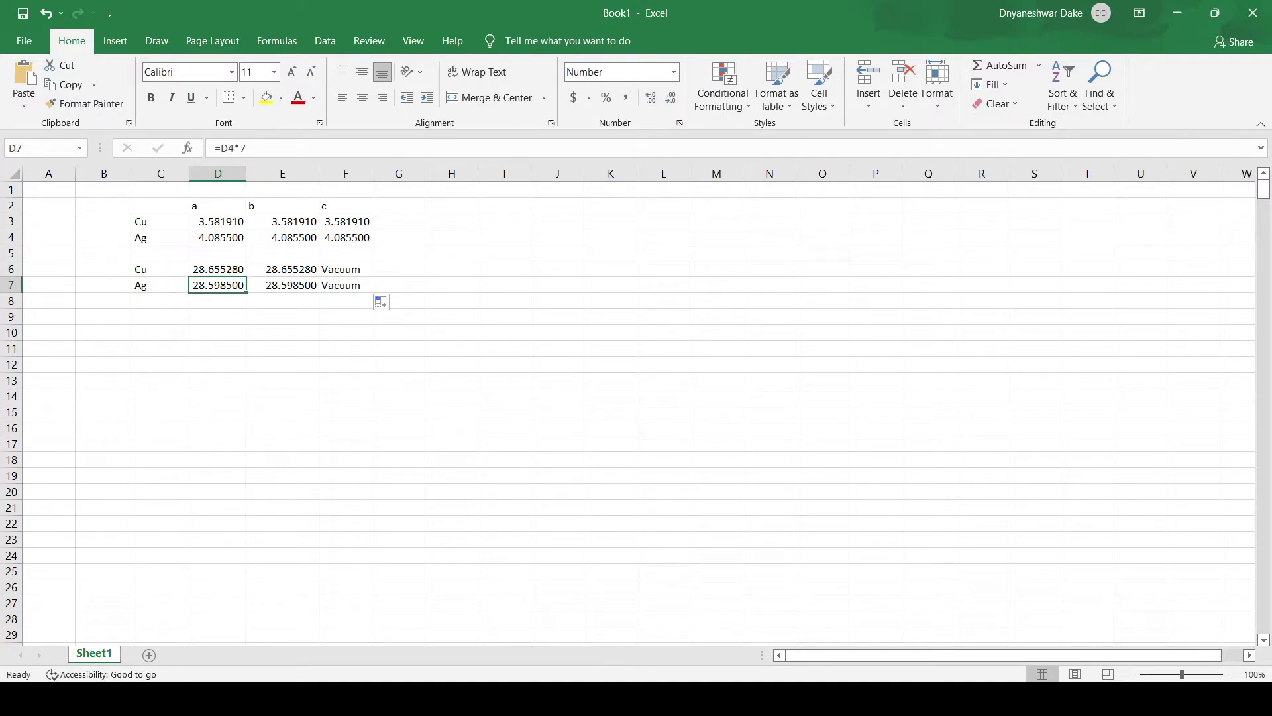
- Switch to VESTA and import the Ag structure as a second phase into the Cu.cif data
left_click(669, 696)
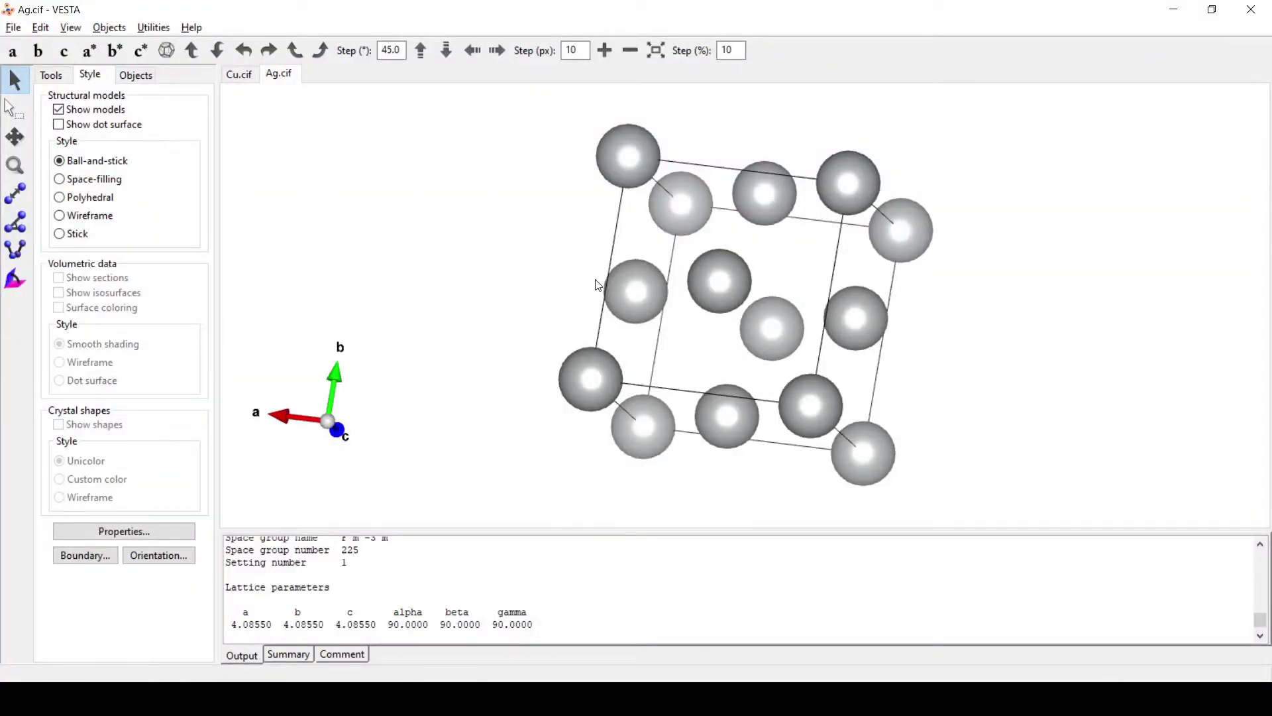
left_click_drag(542, 265, 397, 291)
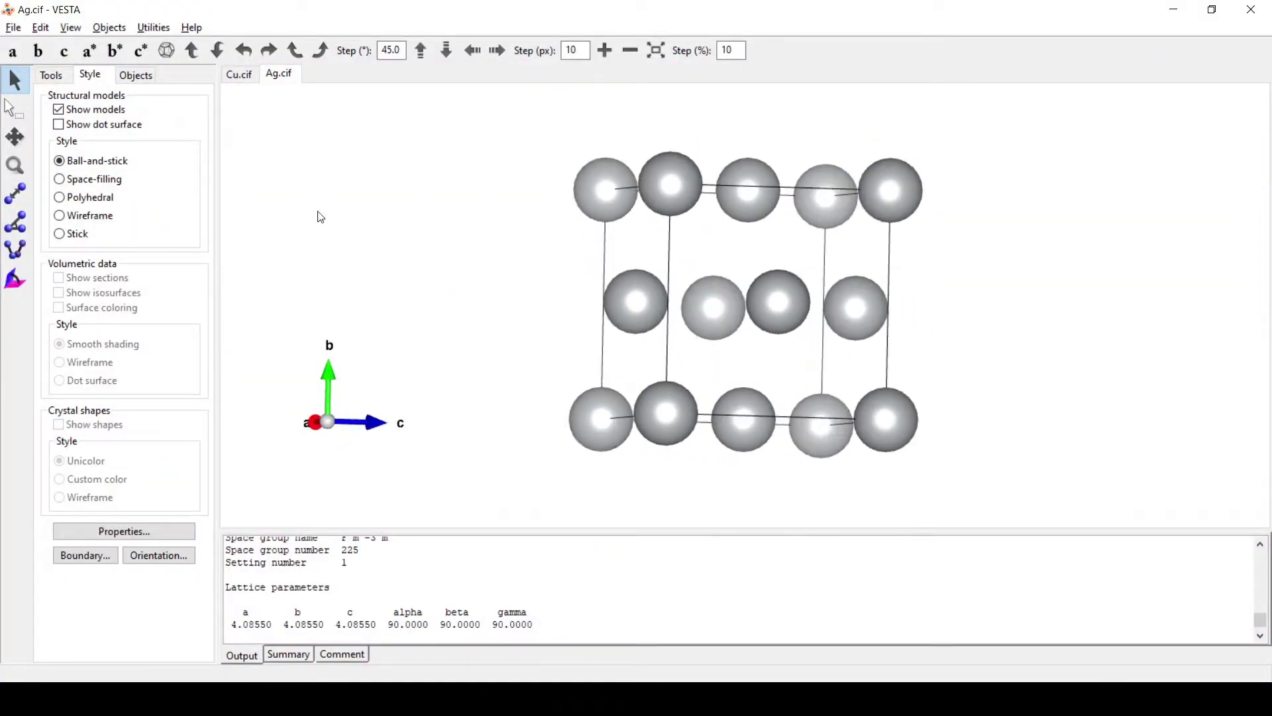
left_click(239, 73)
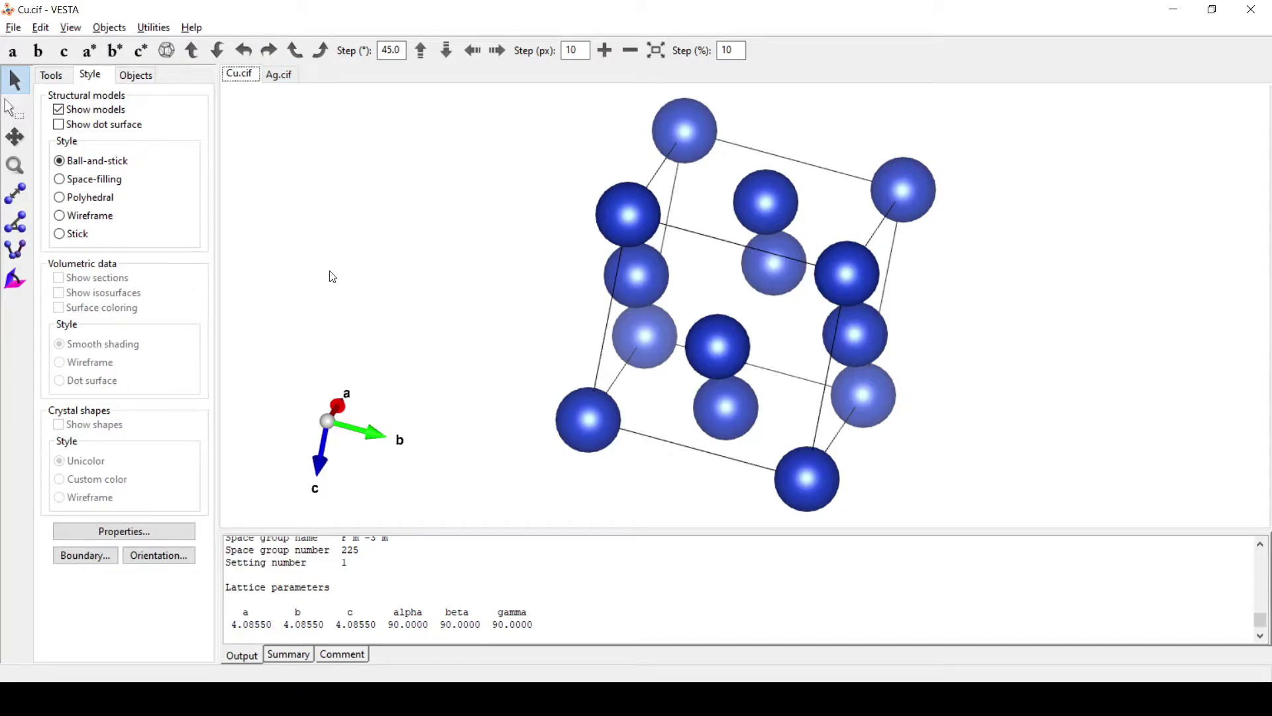
left_click(42, 29)
mouse_move(85, 96)
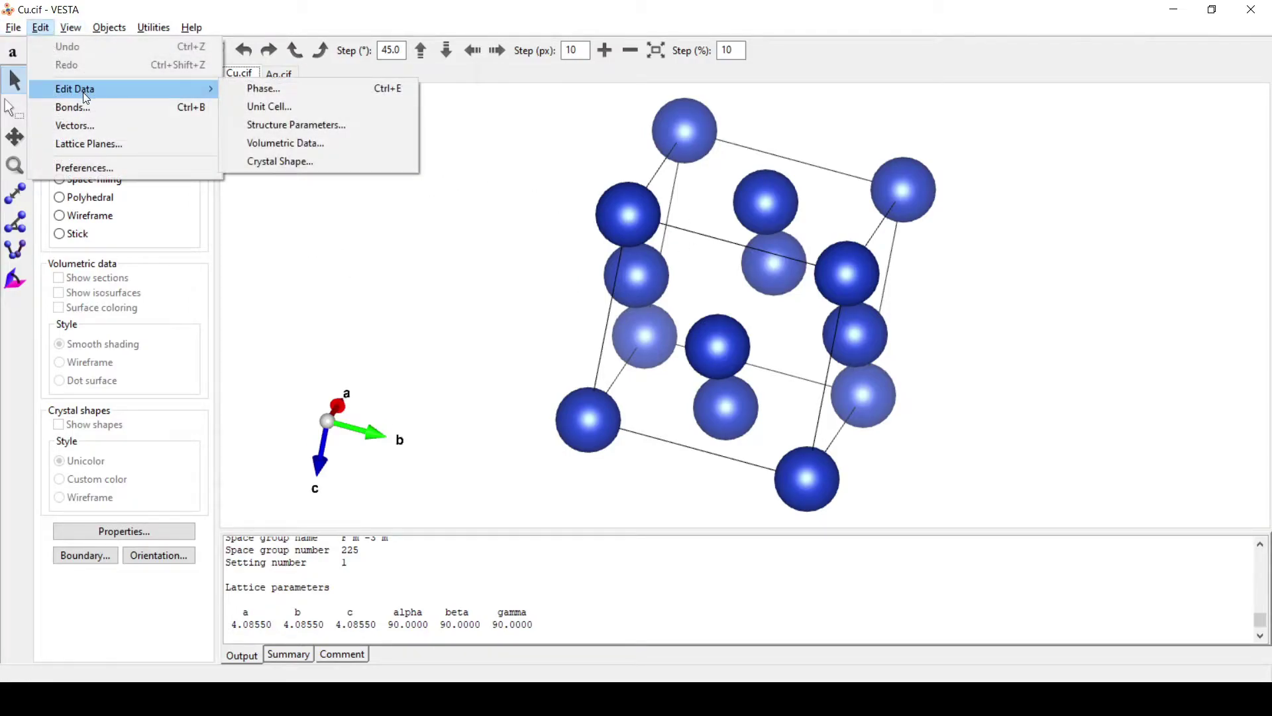
left_click(311, 96)
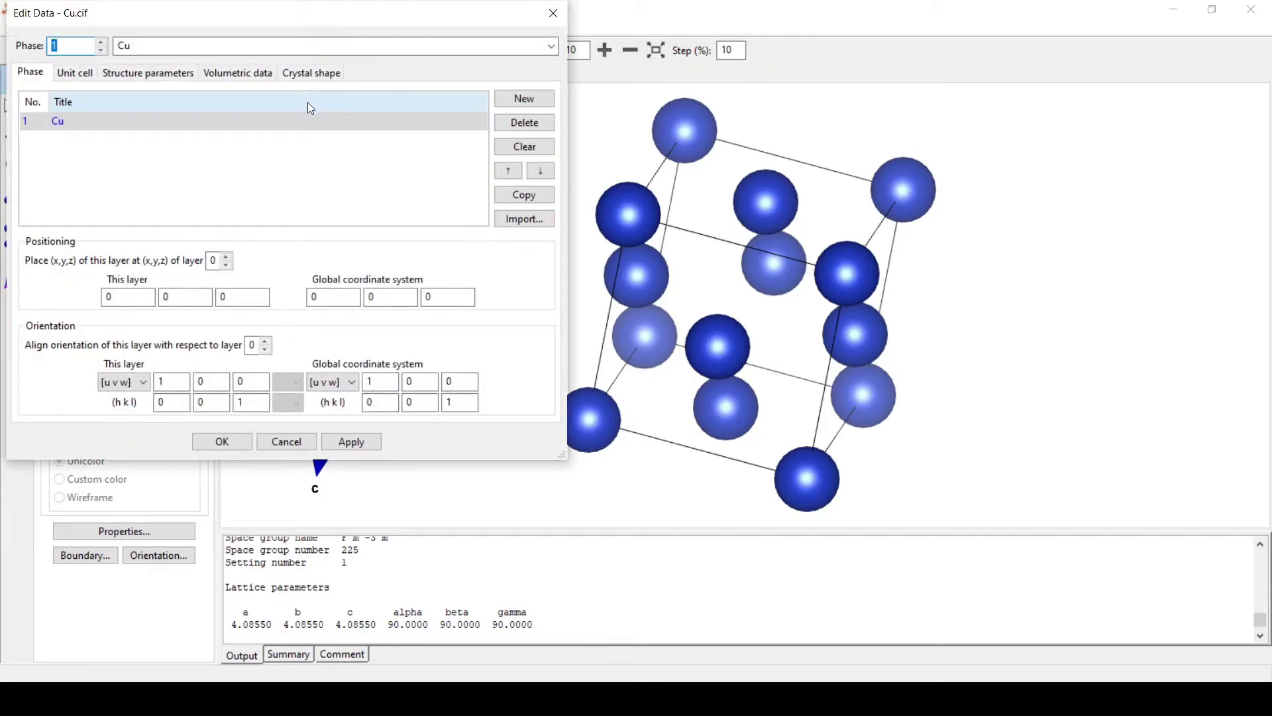
left_click(521, 218)
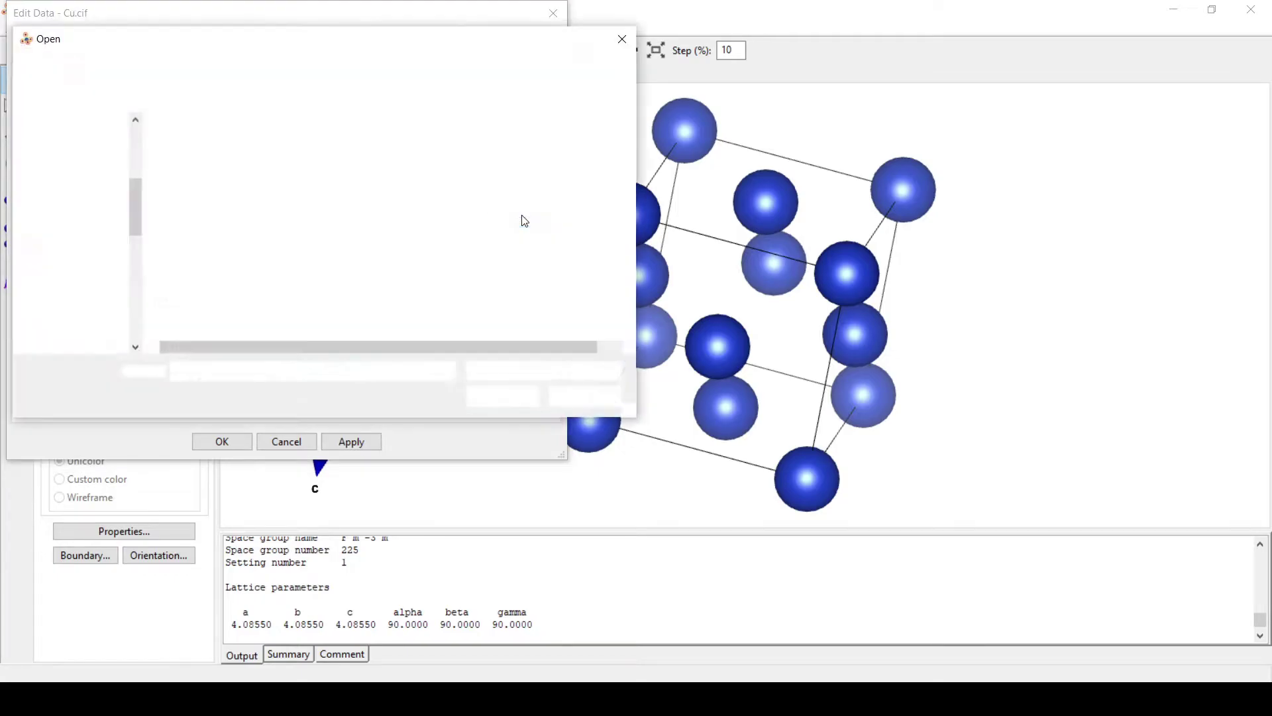
left_click(192, 165)
left_click(514, 393)
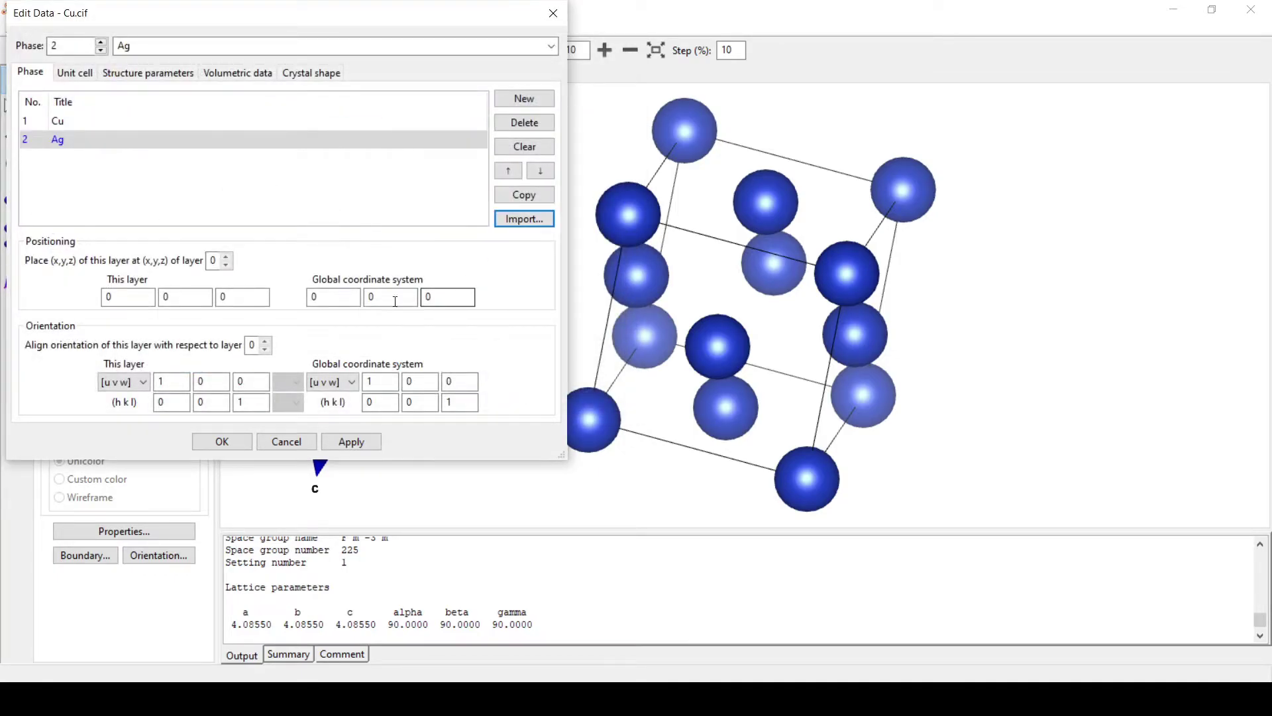
left_click(364, 441)
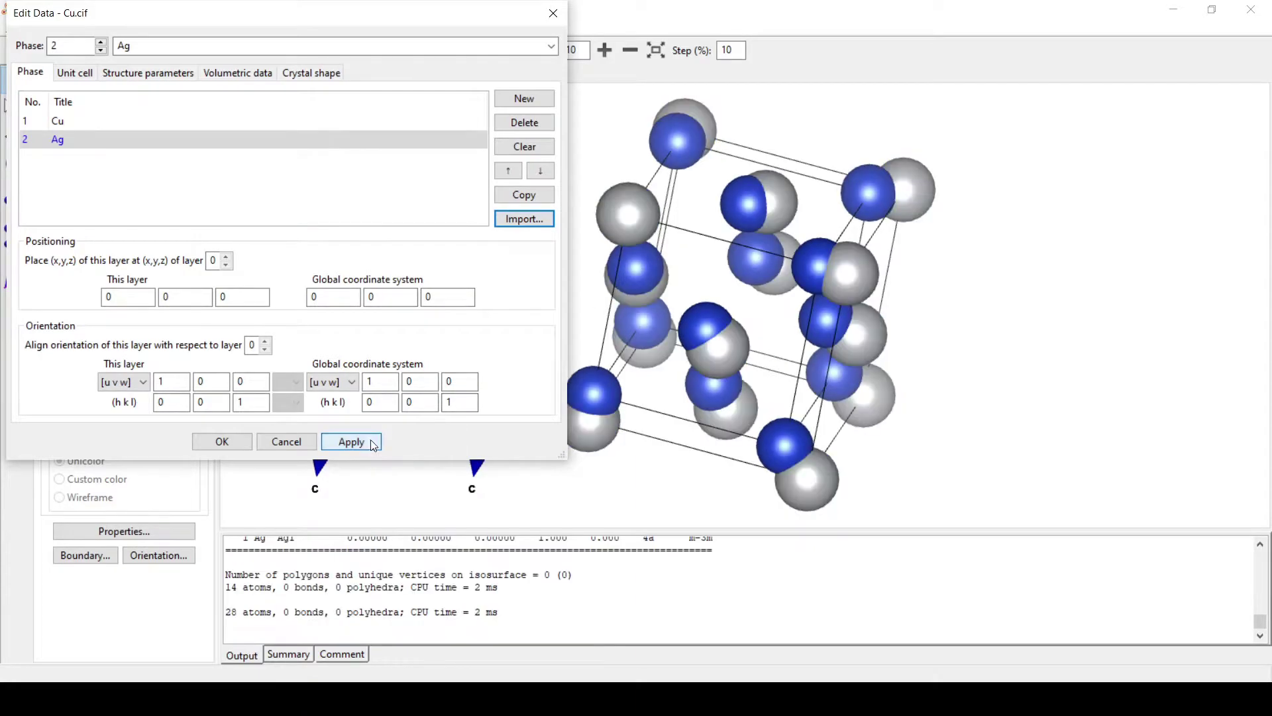
- Position the Ag phase at (0, 0, 7) in the global coordinate system and confirm the phase data
left_click_drag(628, 321, 741, 324)
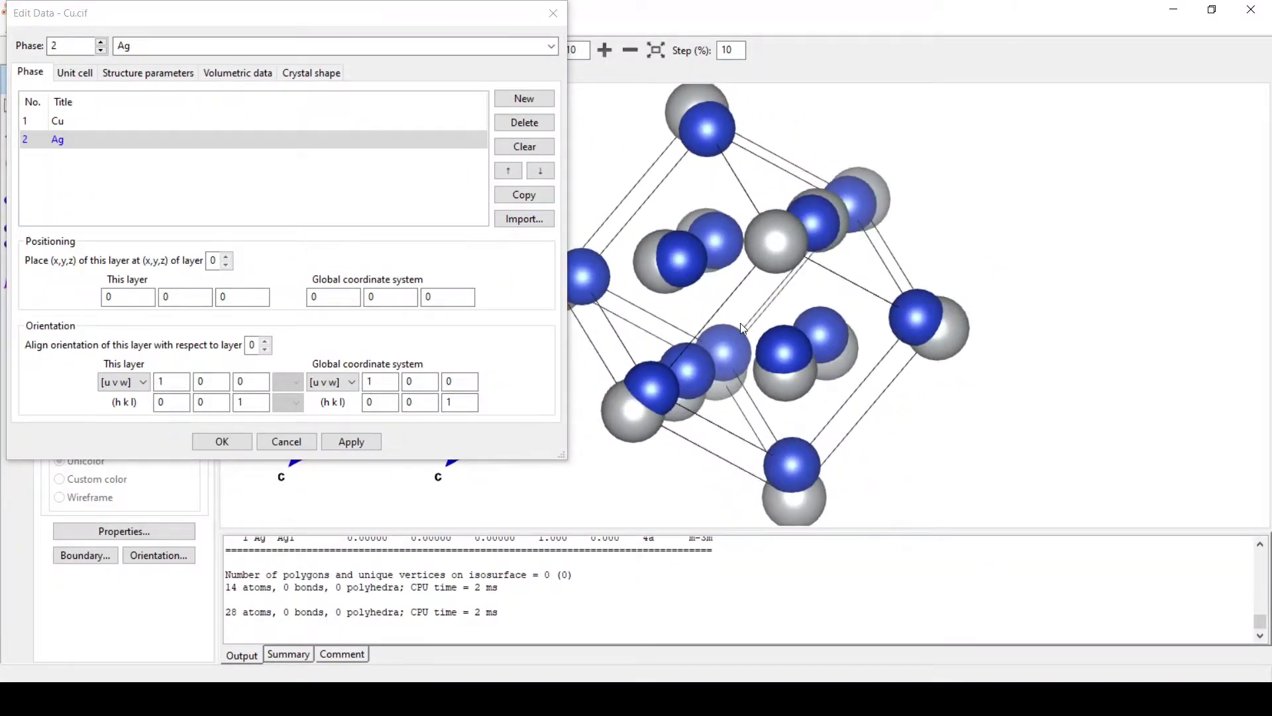
left_click(454, 300)
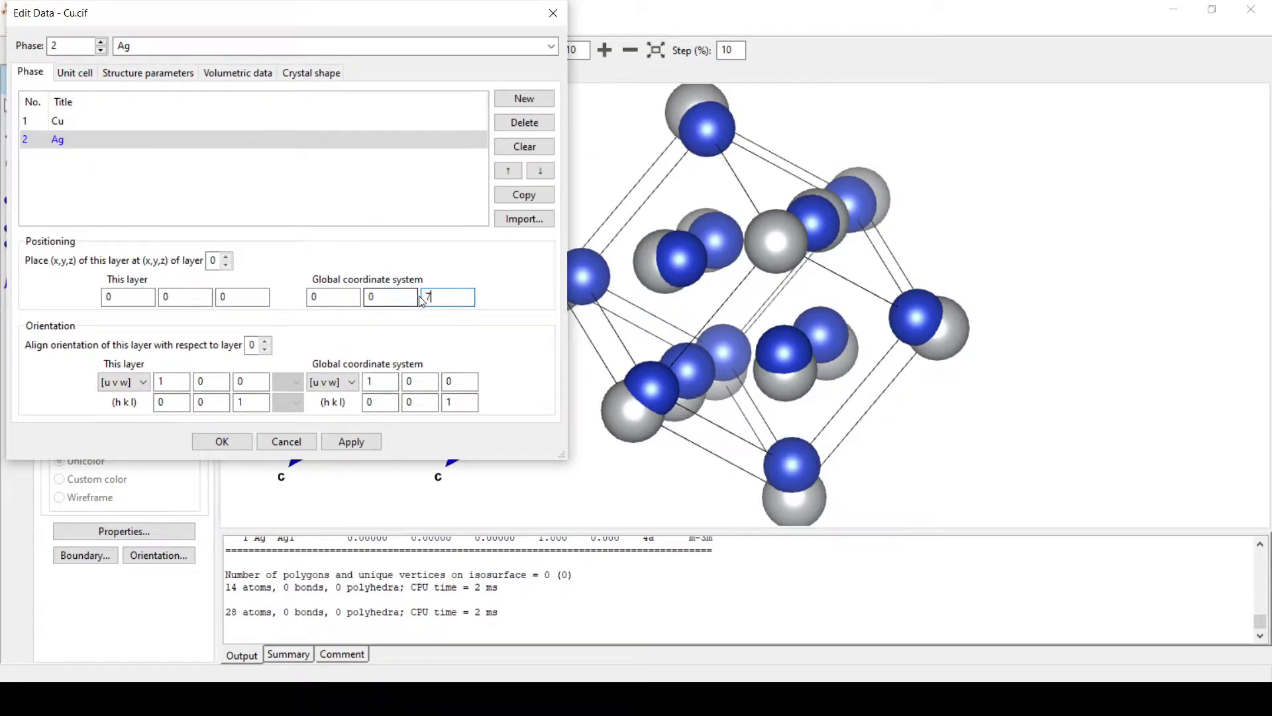
left_click(358, 442)
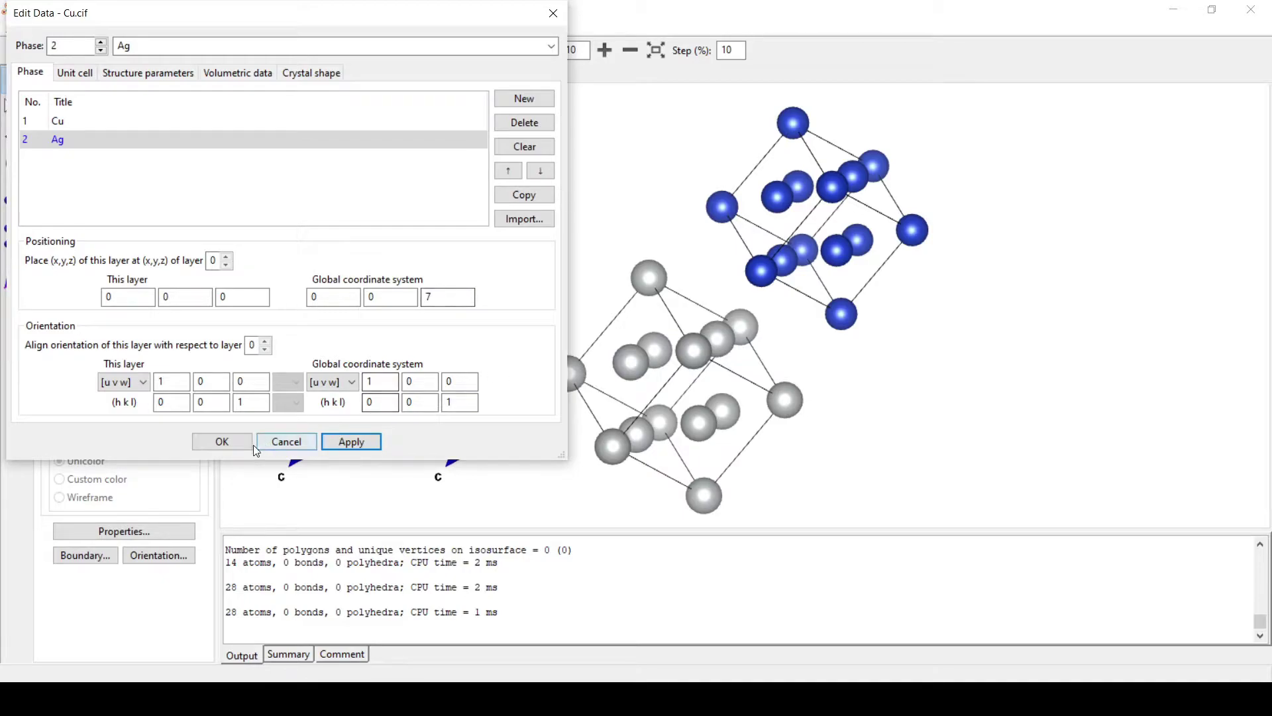
left_click_drag(662, 450, 838, 343)
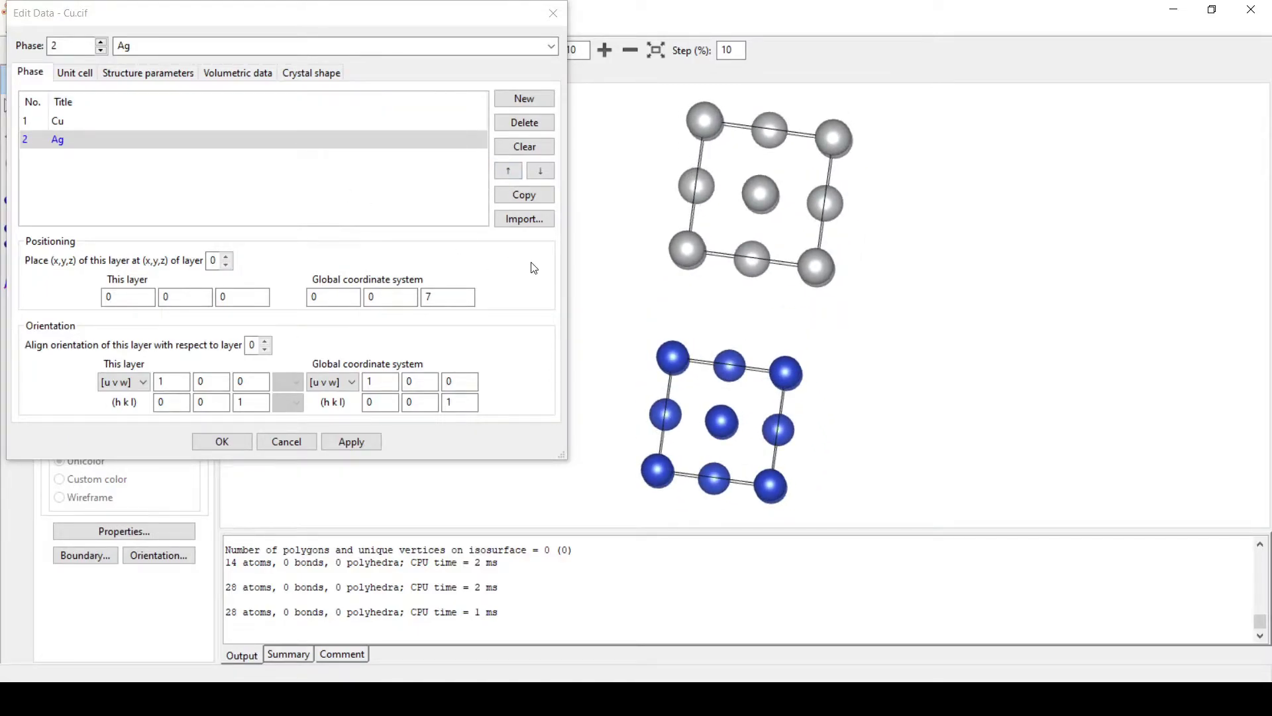
left_click(240, 440)
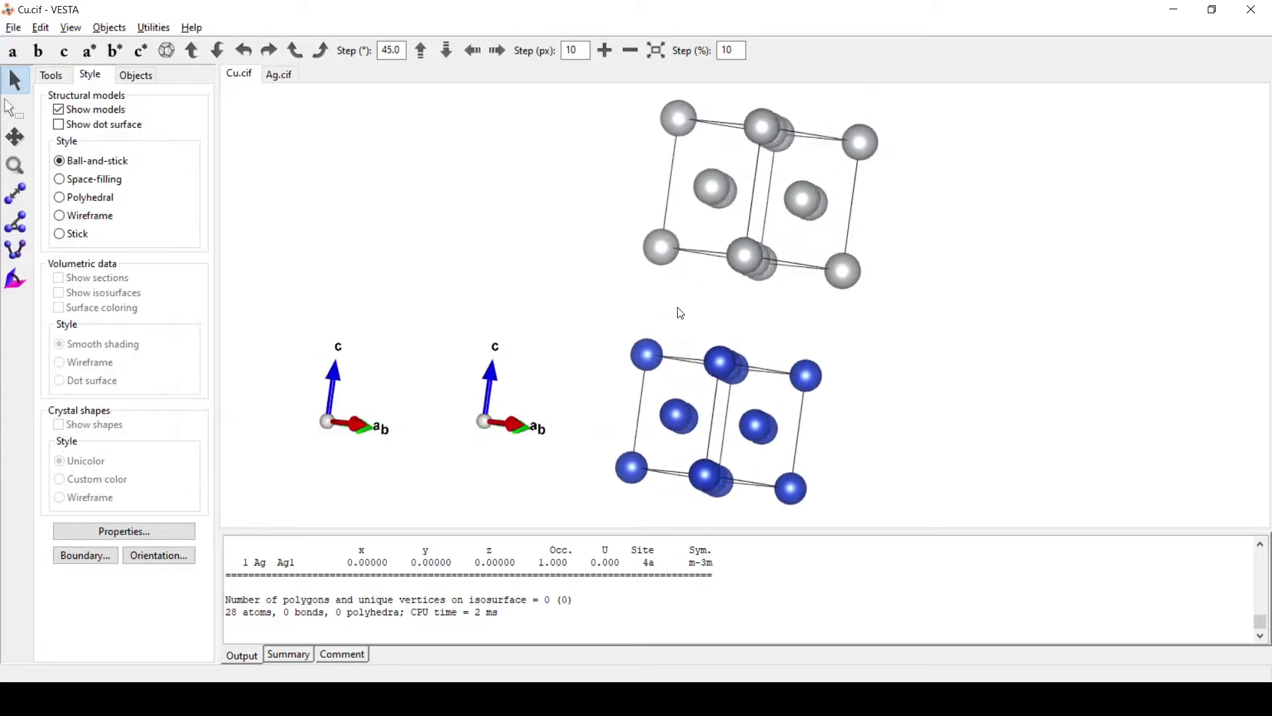
left_click_drag(681, 313, 720, 354)
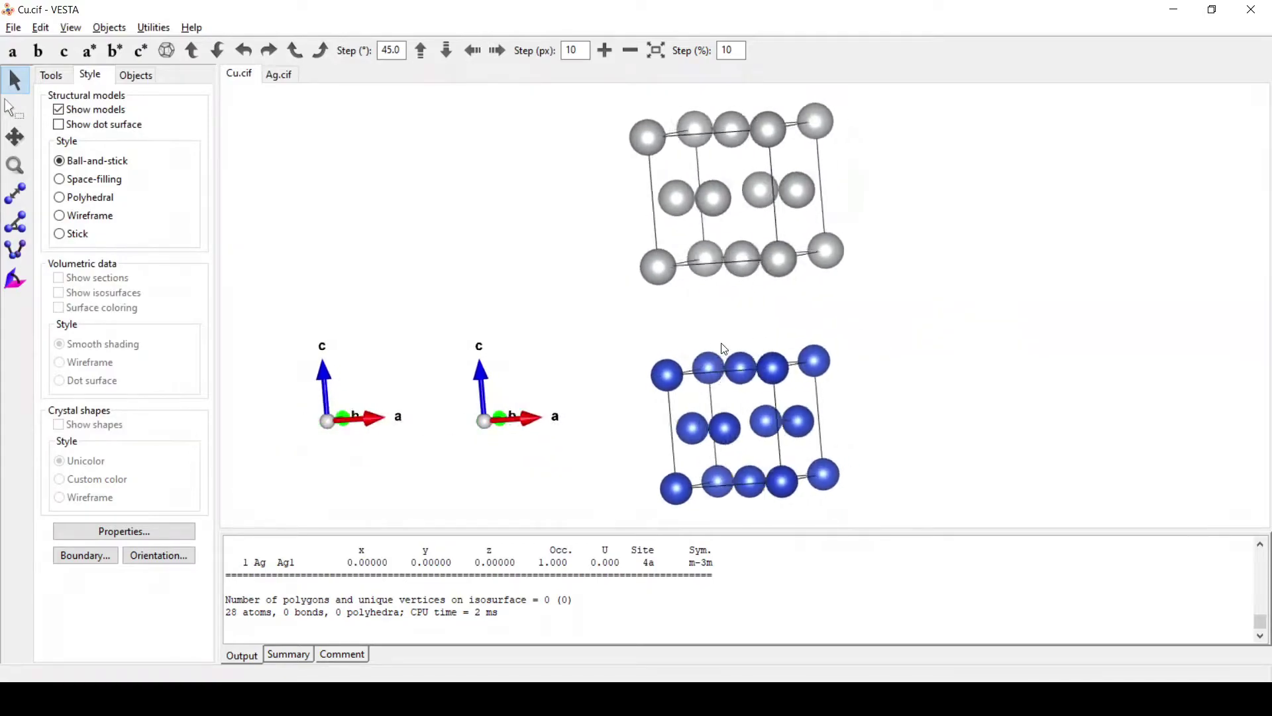
left_click(15, 53)
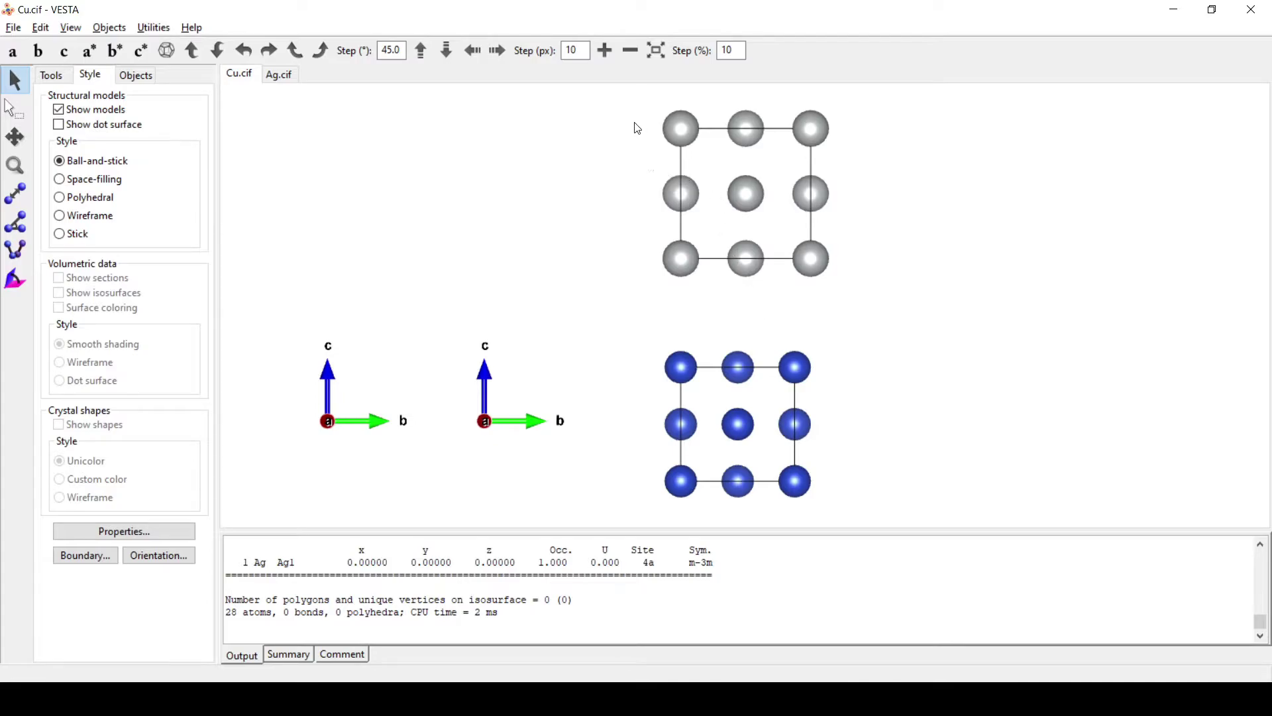
left_click_drag(636, 127, 650, 136)
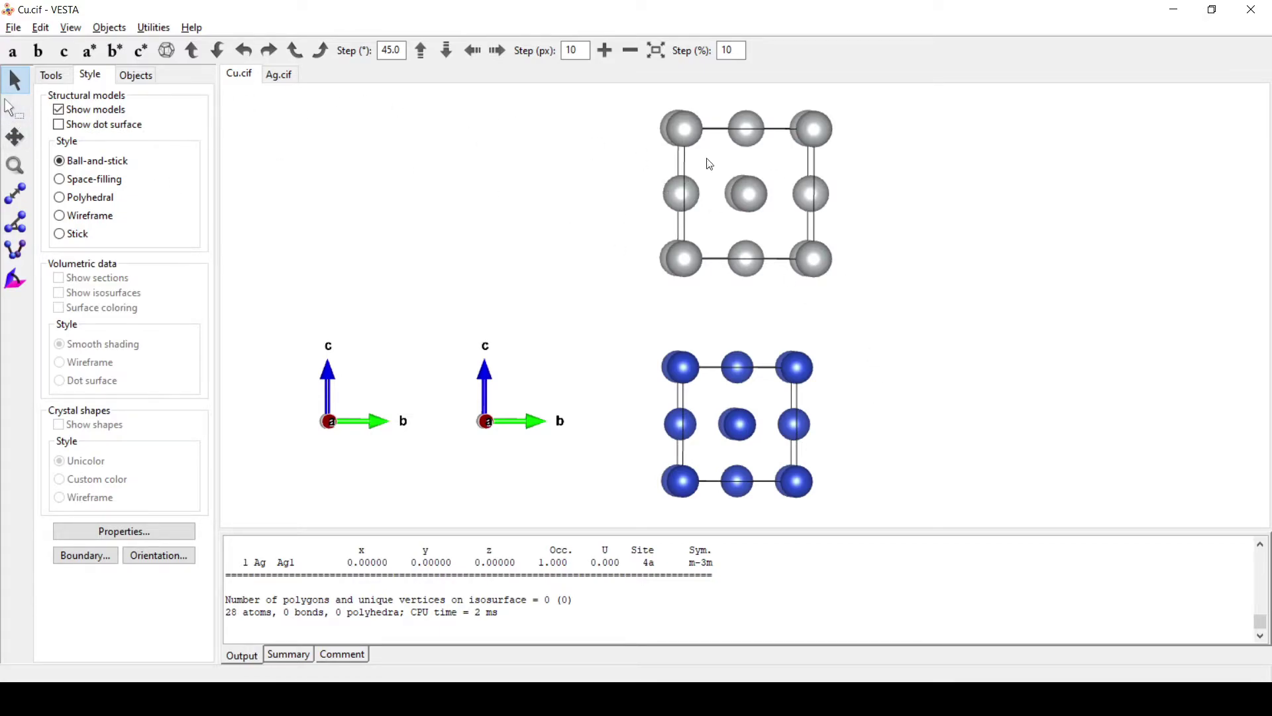
- Transform the Cu phase's unit cell into an 8 × 8 × 1 supercell, searching atoms in the new cell and adding them as new sites
left_click(43, 29)
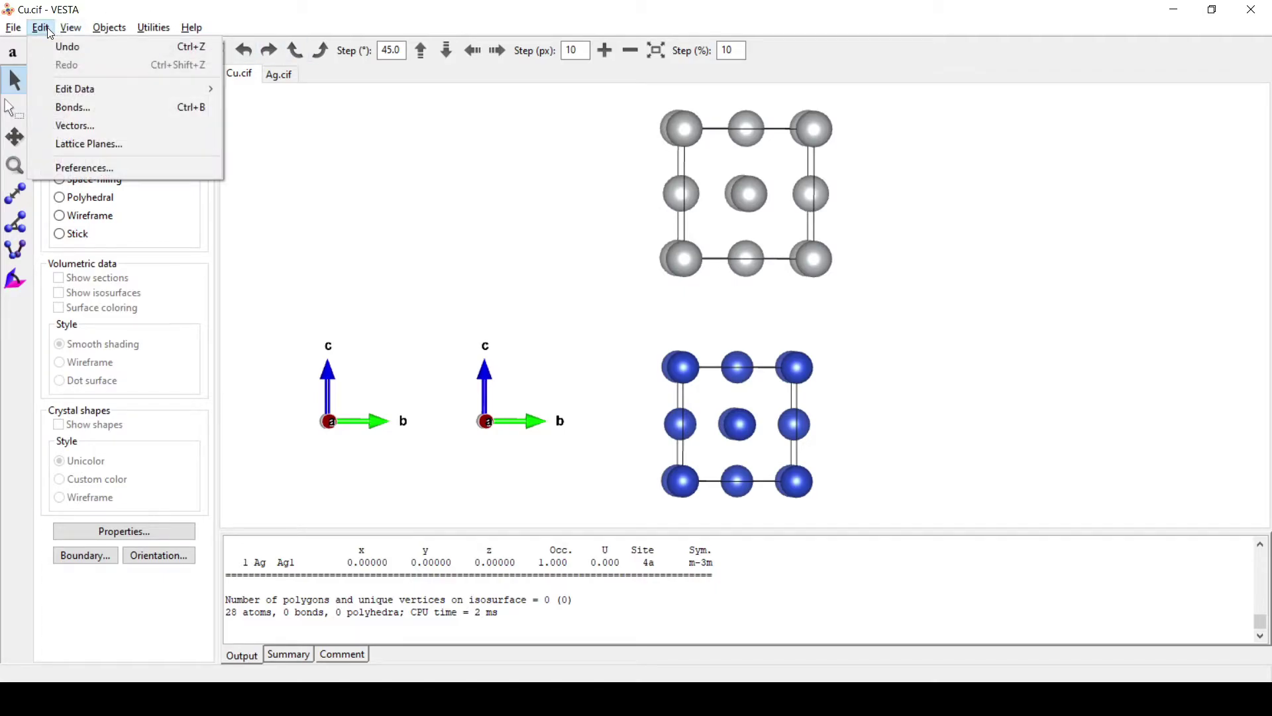
mouse_move(80, 90)
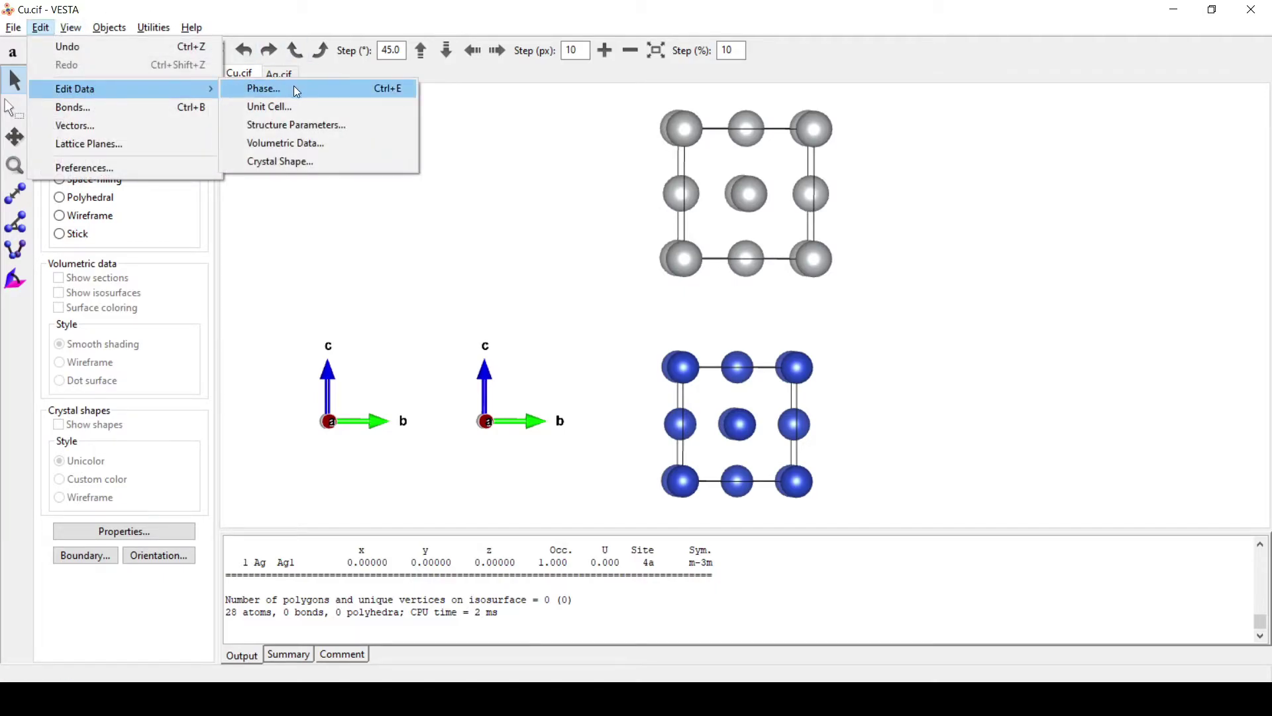
left_click(296, 113)
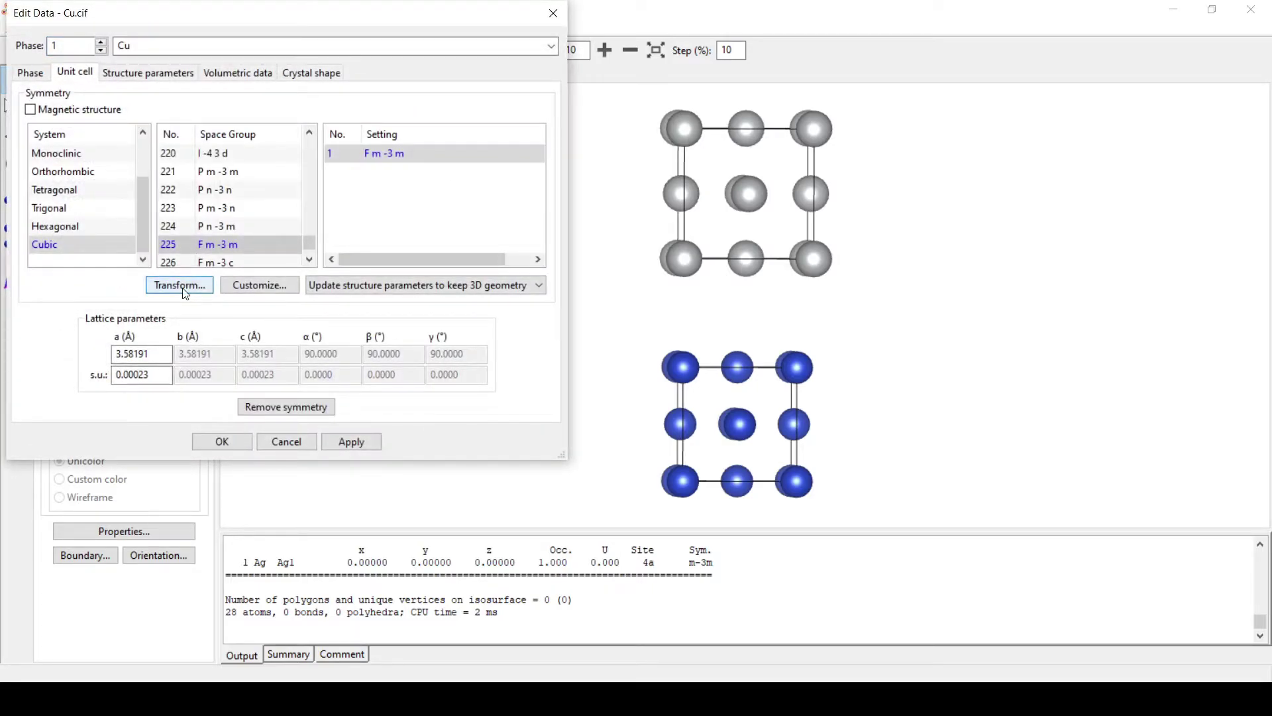
left_click(179, 285)
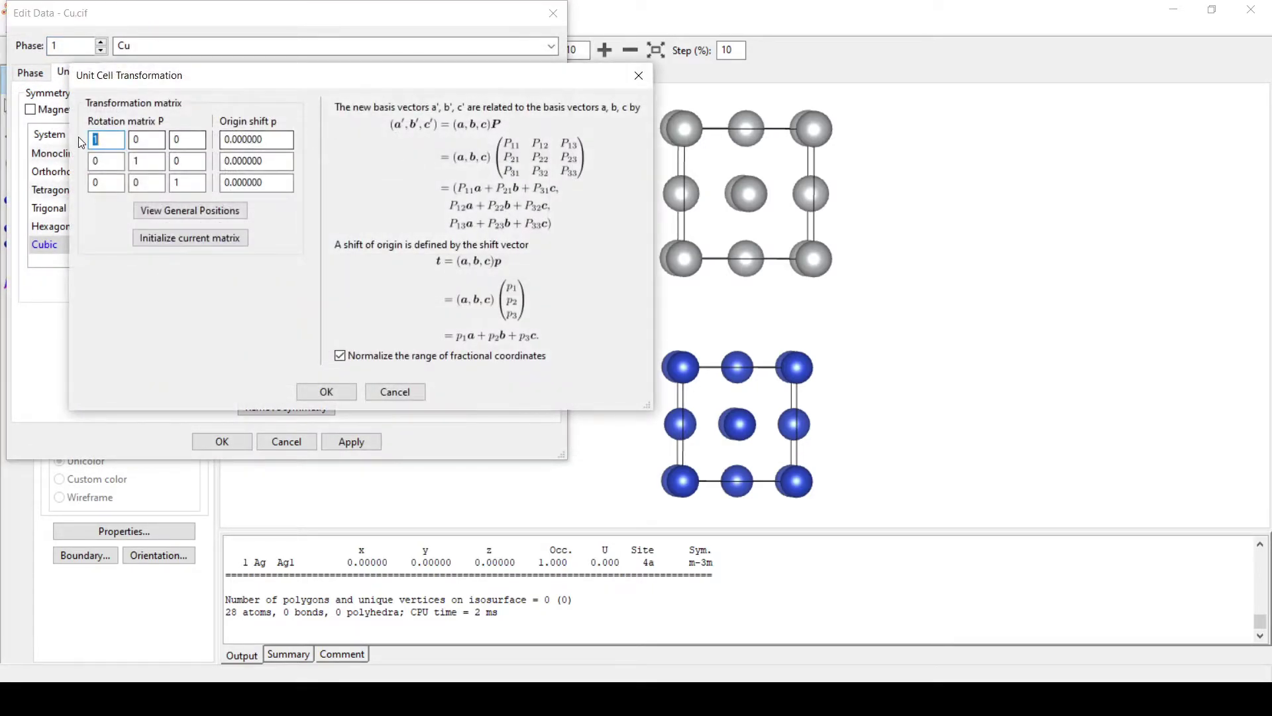
type("8")
left_click(146, 161)
type("8")
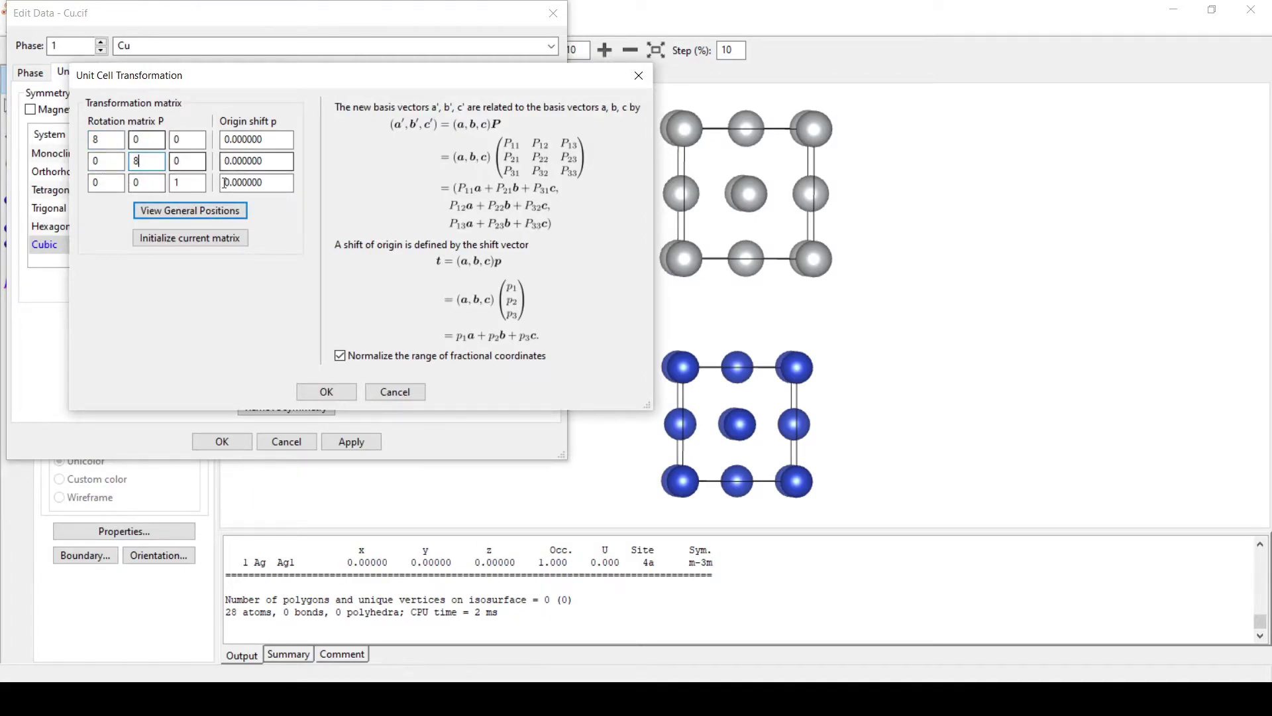
left_click(337, 394)
left_click(423, 265)
left_click(281, 237)
left_click(361, 295)
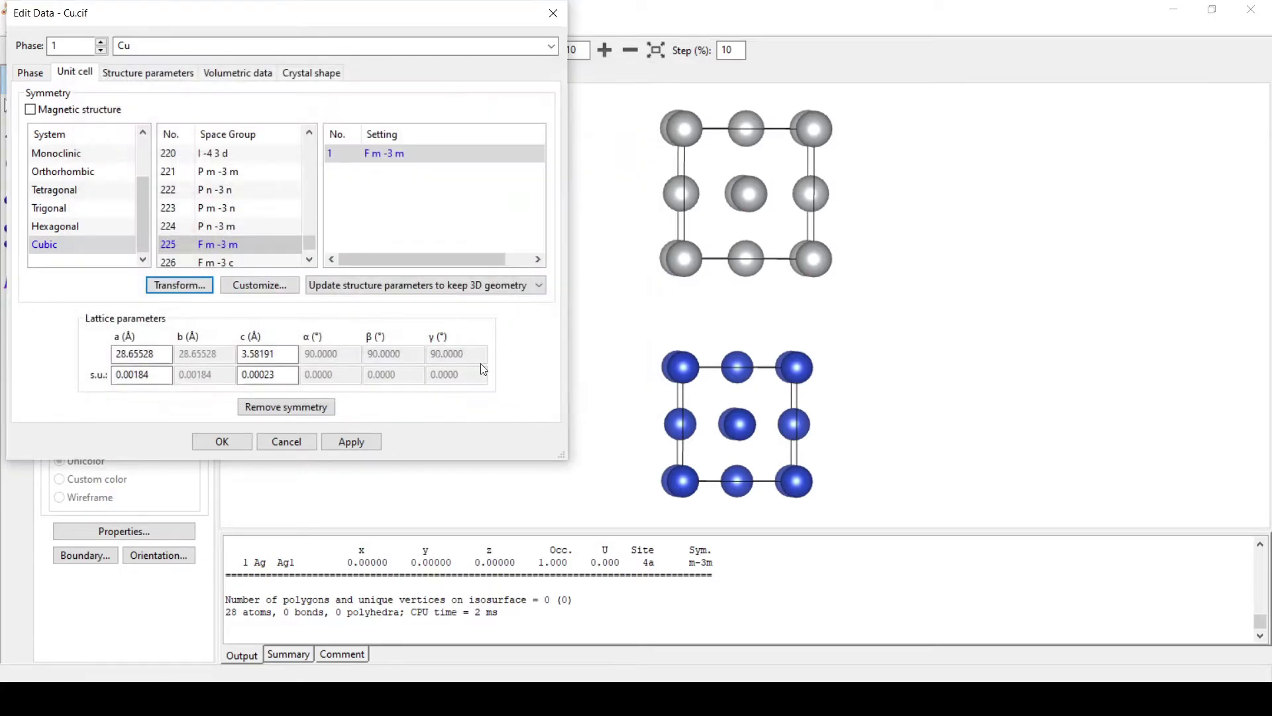
left_click(344, 440)
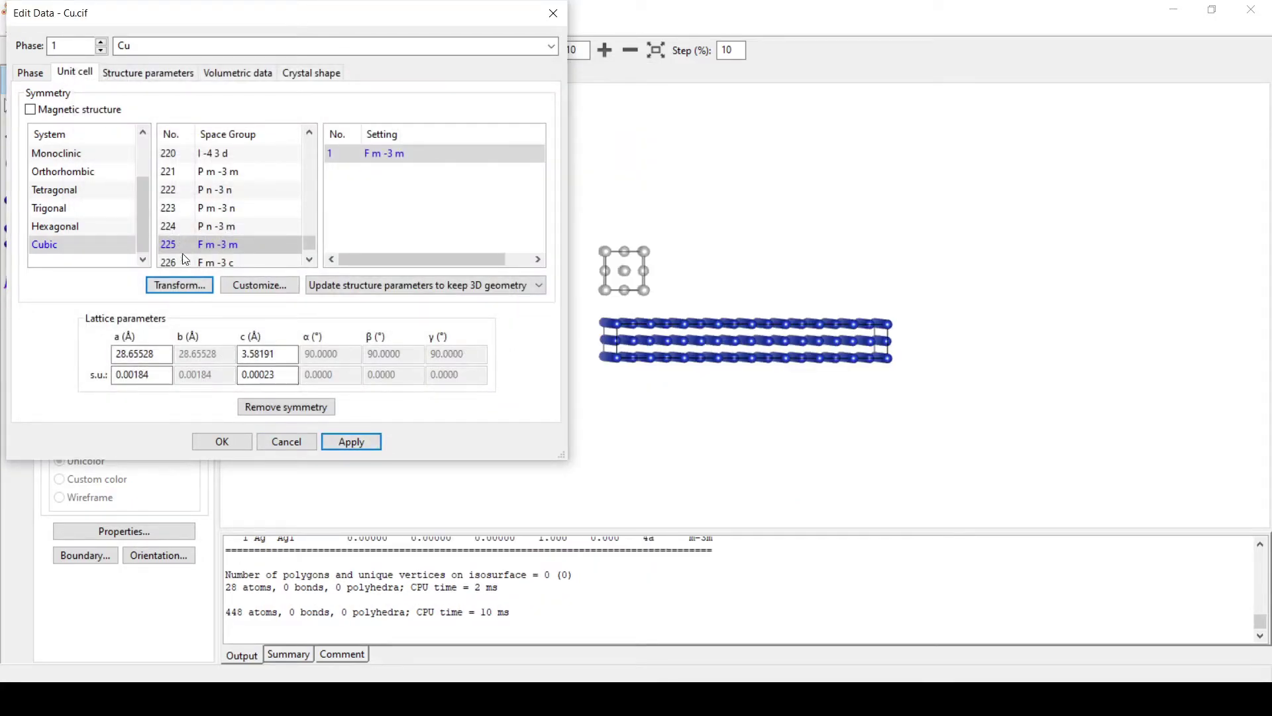
- Transform the Ag phase's unit cell into a 7 × 7 × 1 supercell, adding the found atoms as new sites, and close the data editor
left_click(552, 45)
left_click(467, 75)
left_click(188, 287)
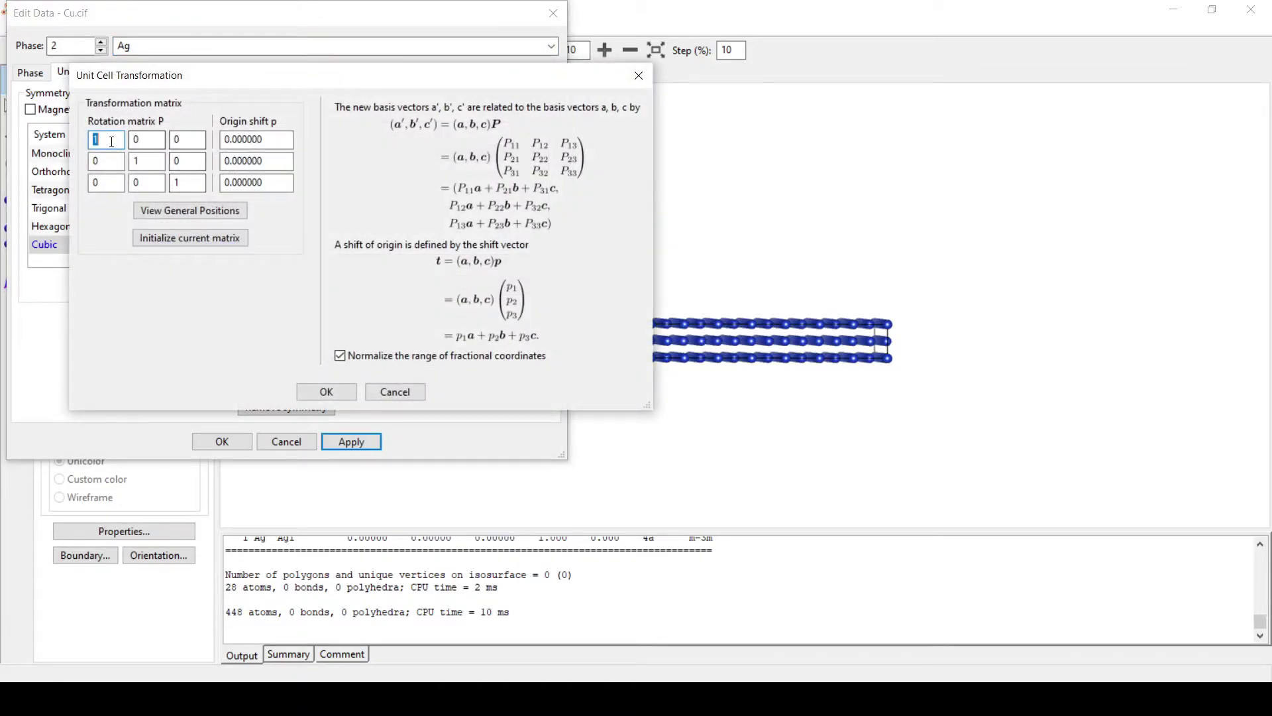
type("7")
left_click(130, 166)
type("7")
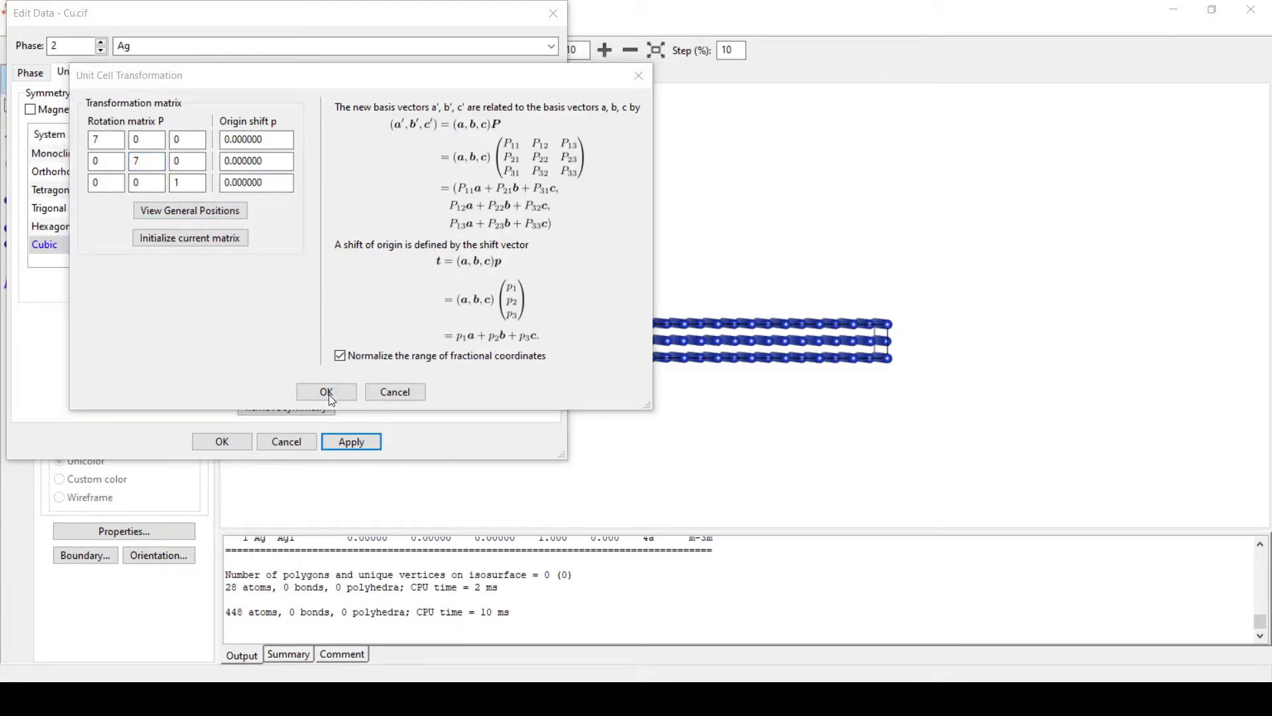
left_click(326, 392)
left_click(414, 272)
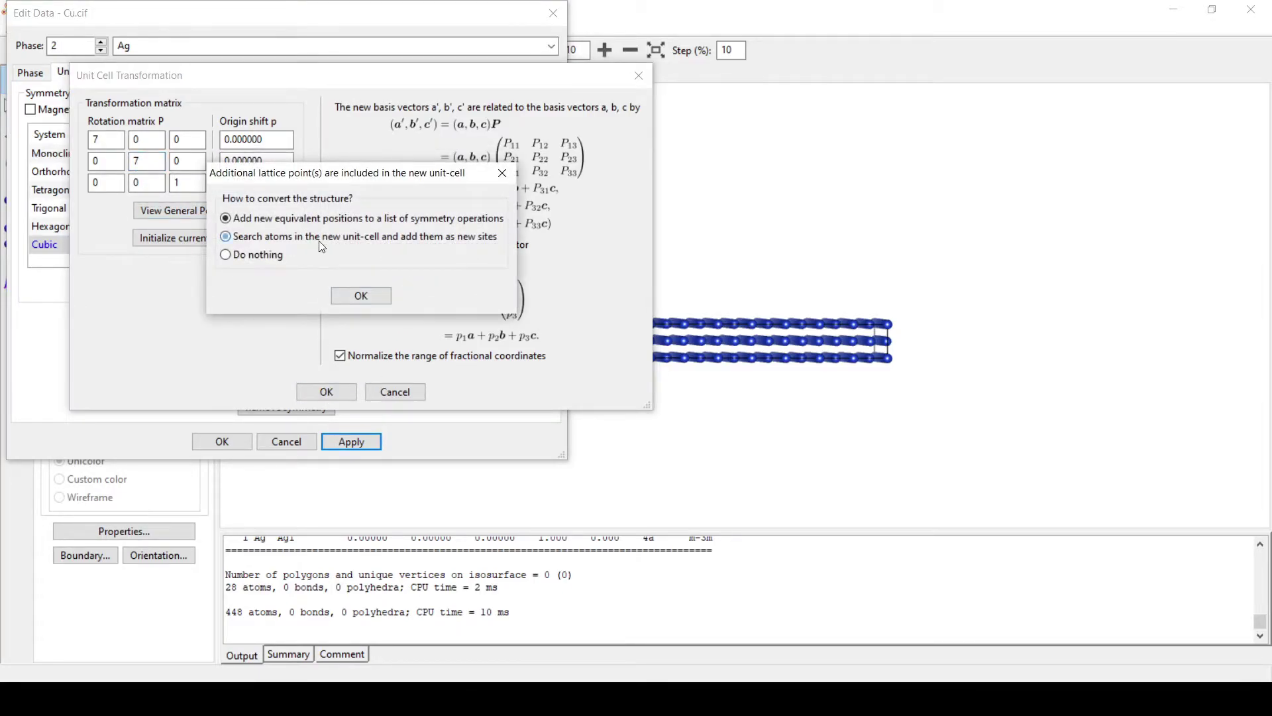
left_click(364, 296)
left_click(350, 441)
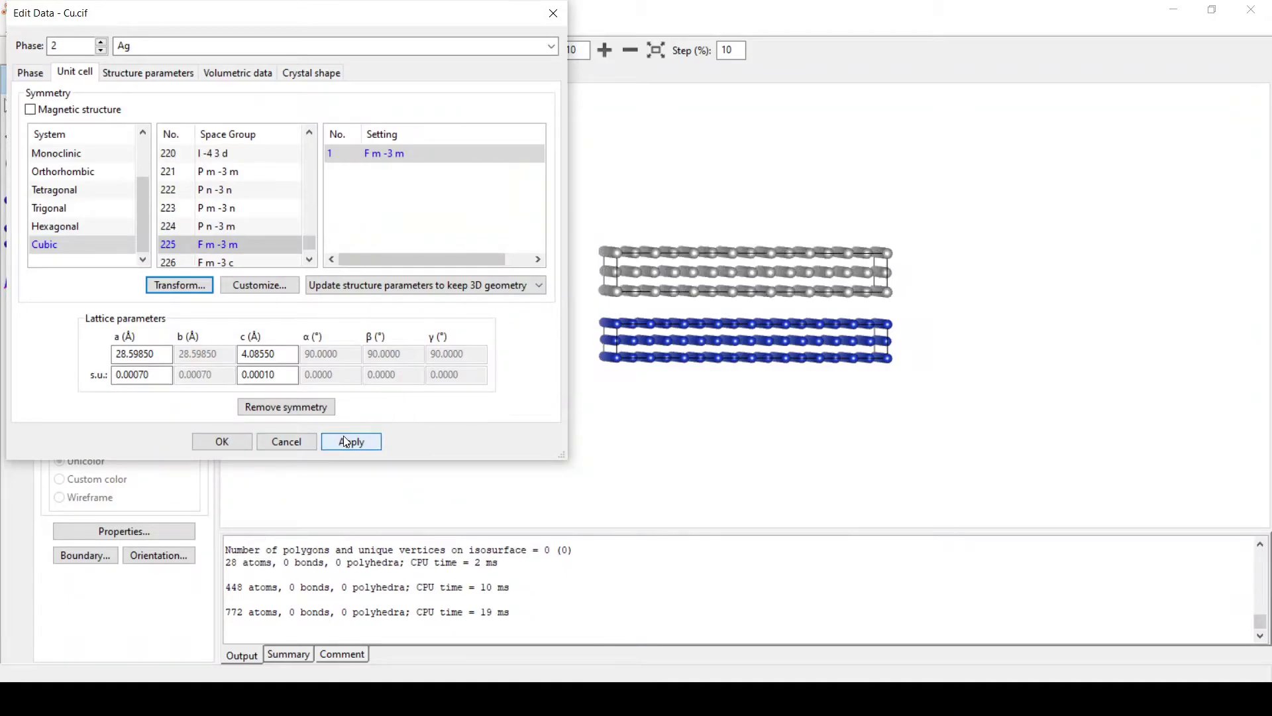
left_click(229, 442)
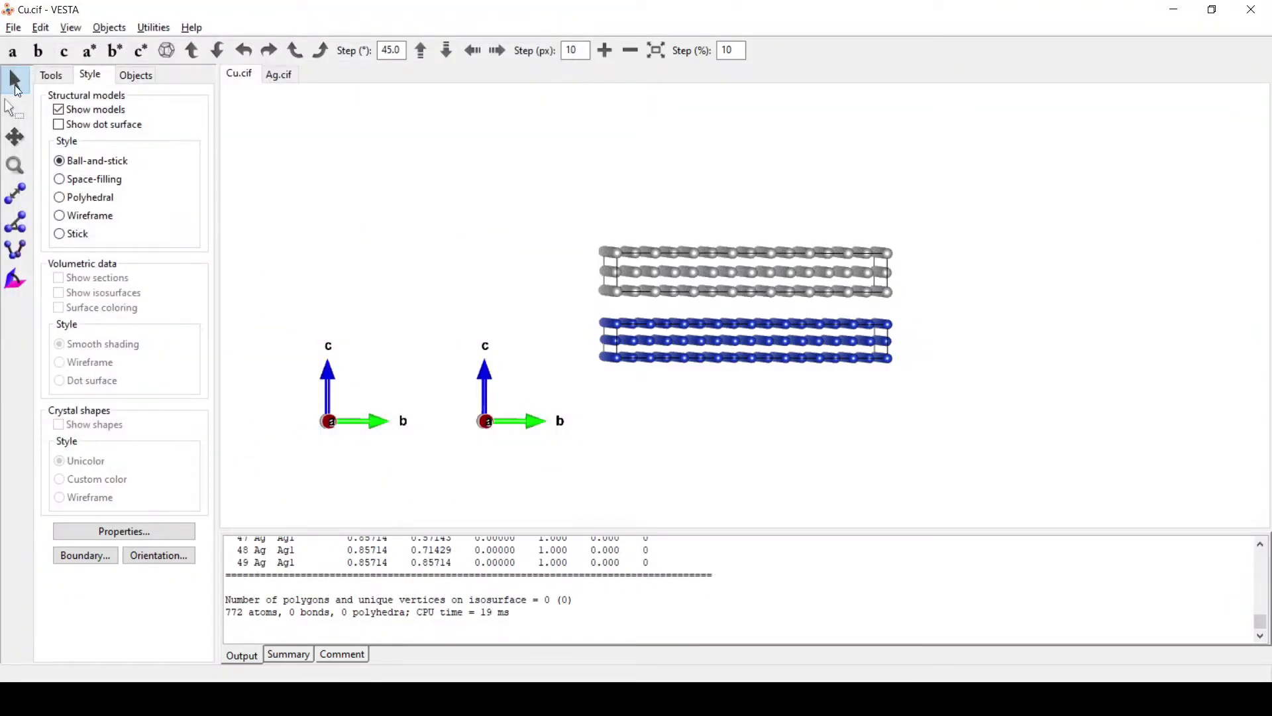
left_click_drag(465, 265, 463, 230)
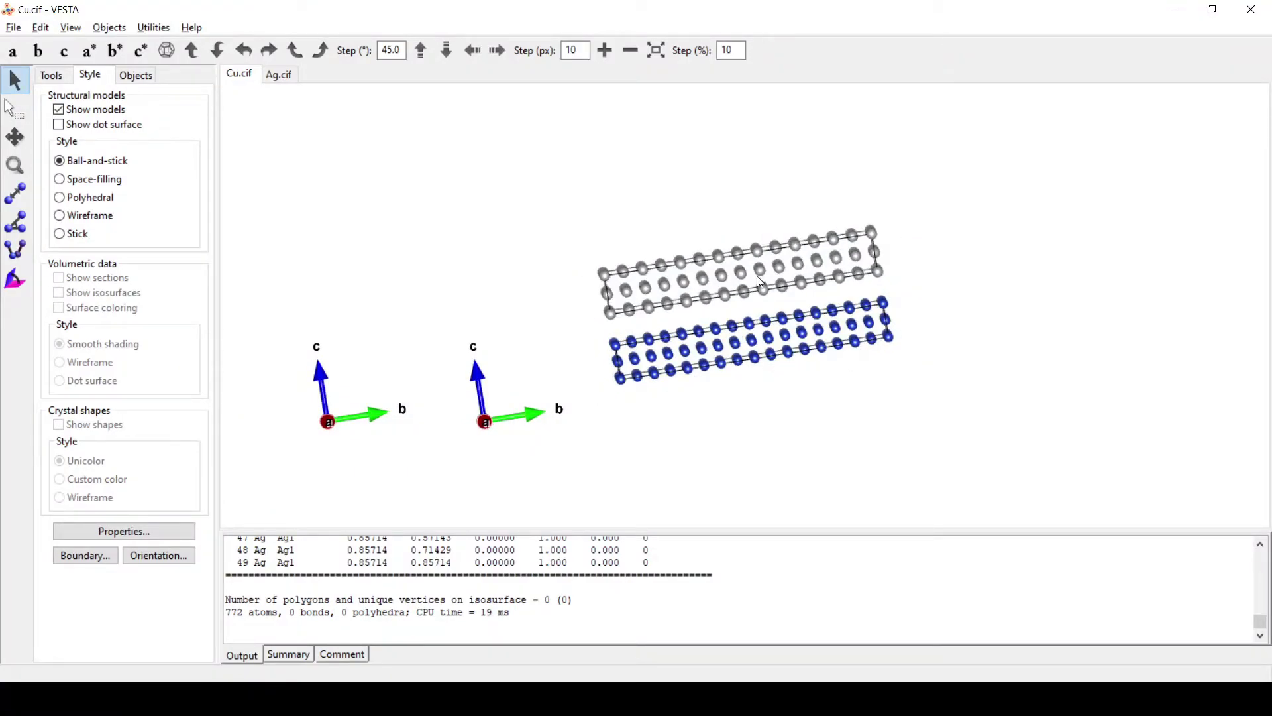
scroll(691, 300, "up", 4)
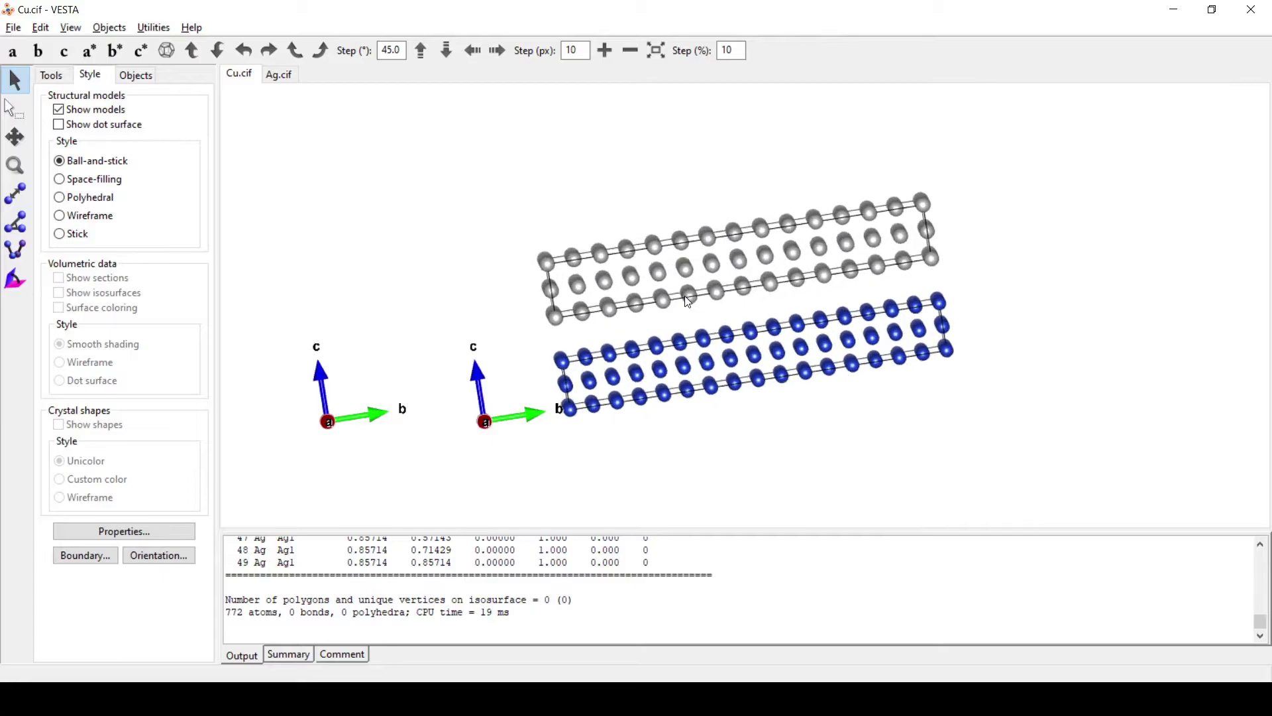
left_click_drag(997, 198, 1021, 265)
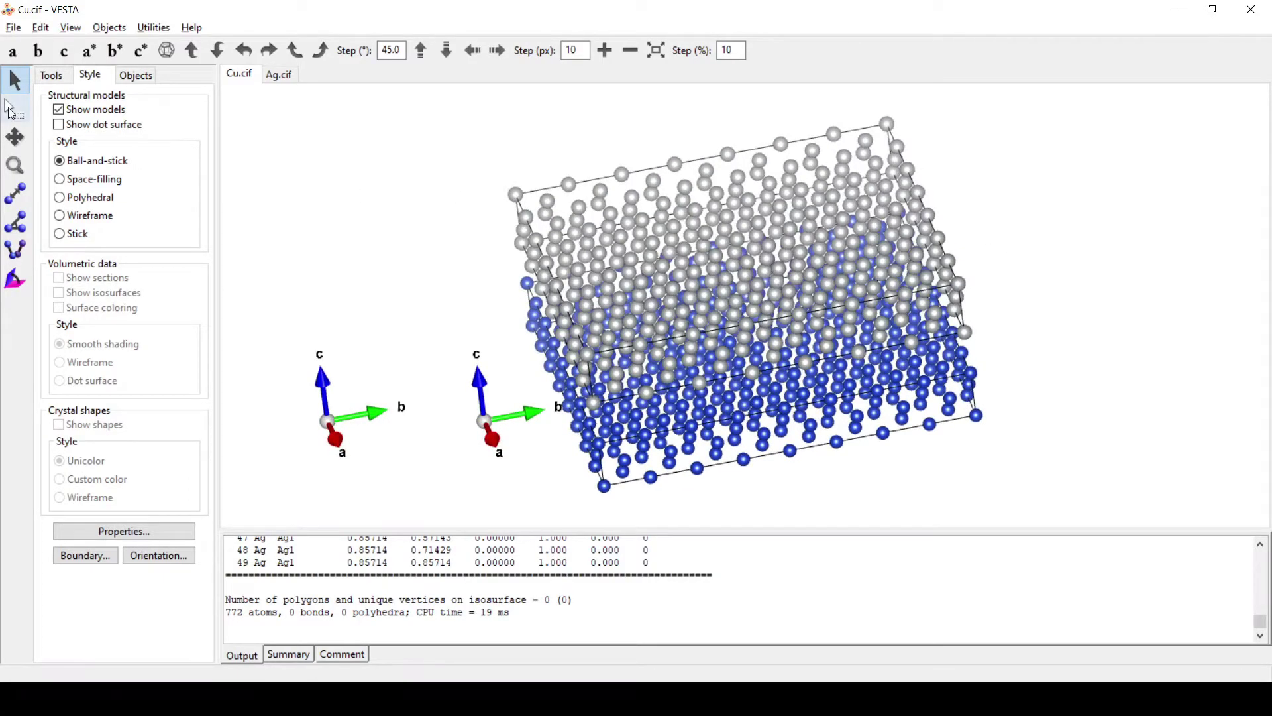
left_click(13, 108)
left_click(17, 88)
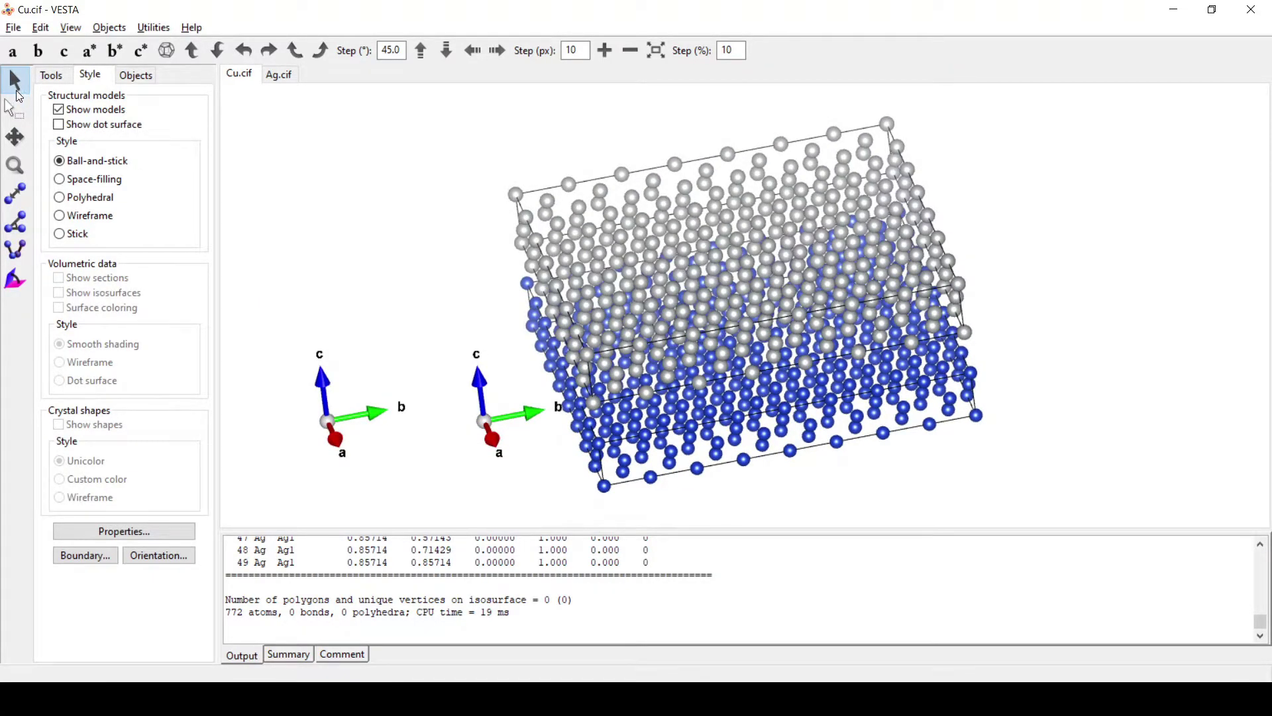
- Delete the atoms lying on the far b edge and far a edge of the stacked supercells, as seen along c
left_click(12, 52)
left_click(64, 52)
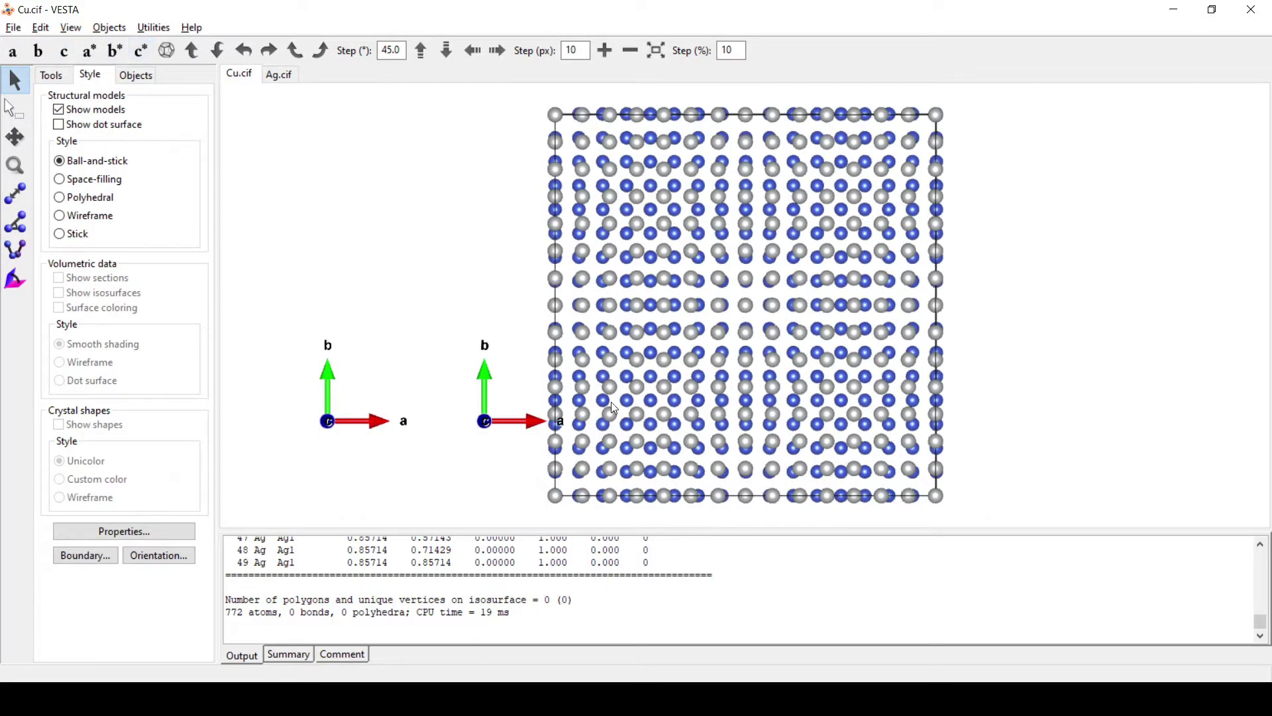
scroll(638, 384, "down", 2)
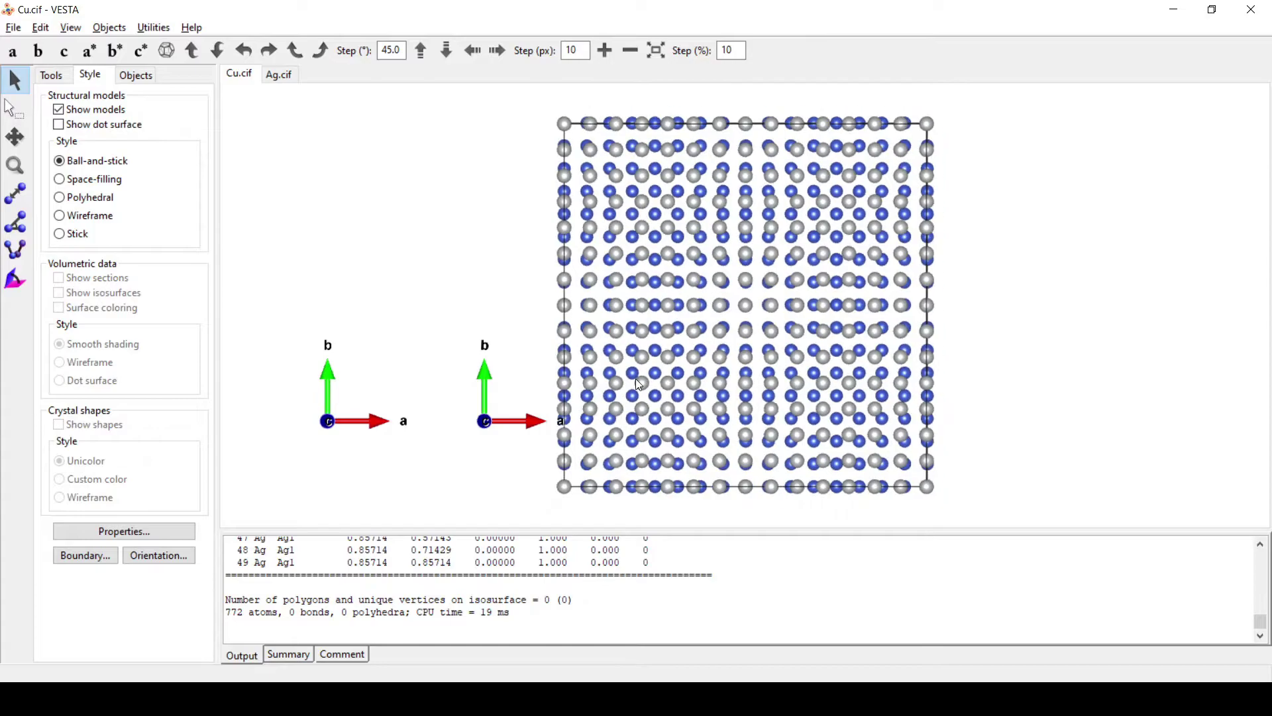
left_click(13, 109)
left_click_drag(535, 111, 966, 155)
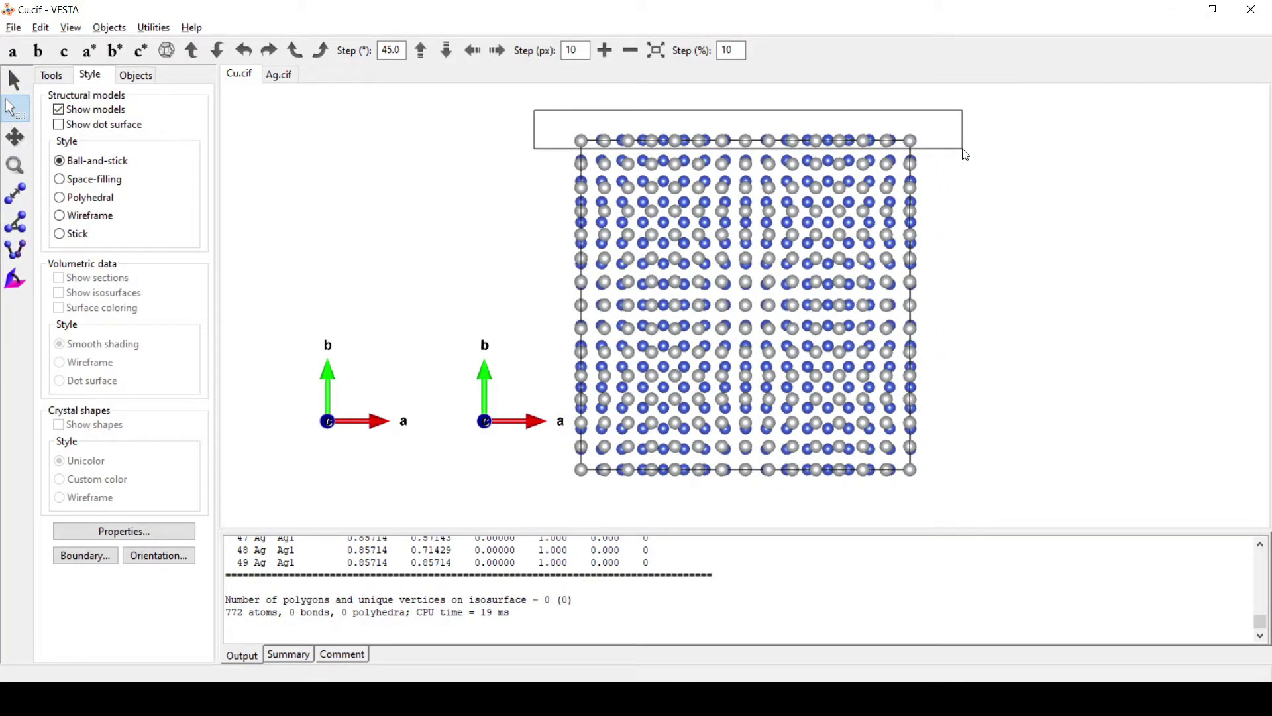
left_click_drag(964, 204, 962, 147)
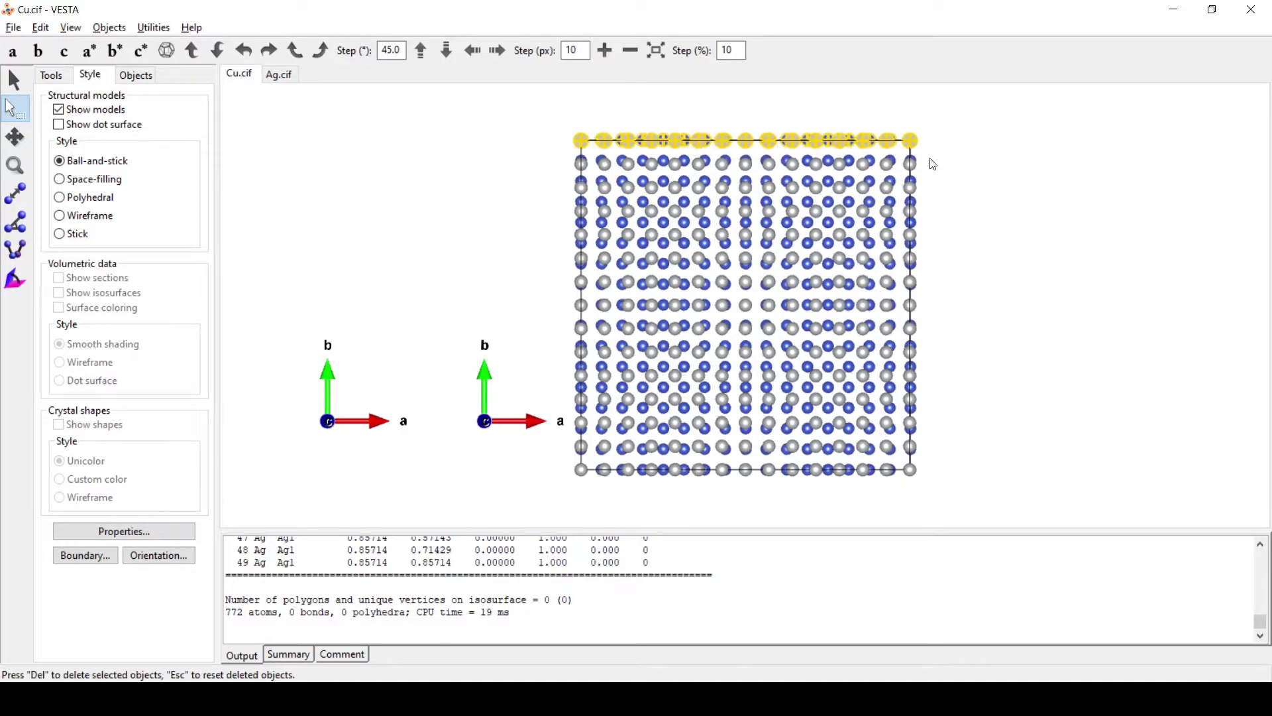
key("Delete")
left_click_drag(942, 118, 911, 509)
key("Delete")
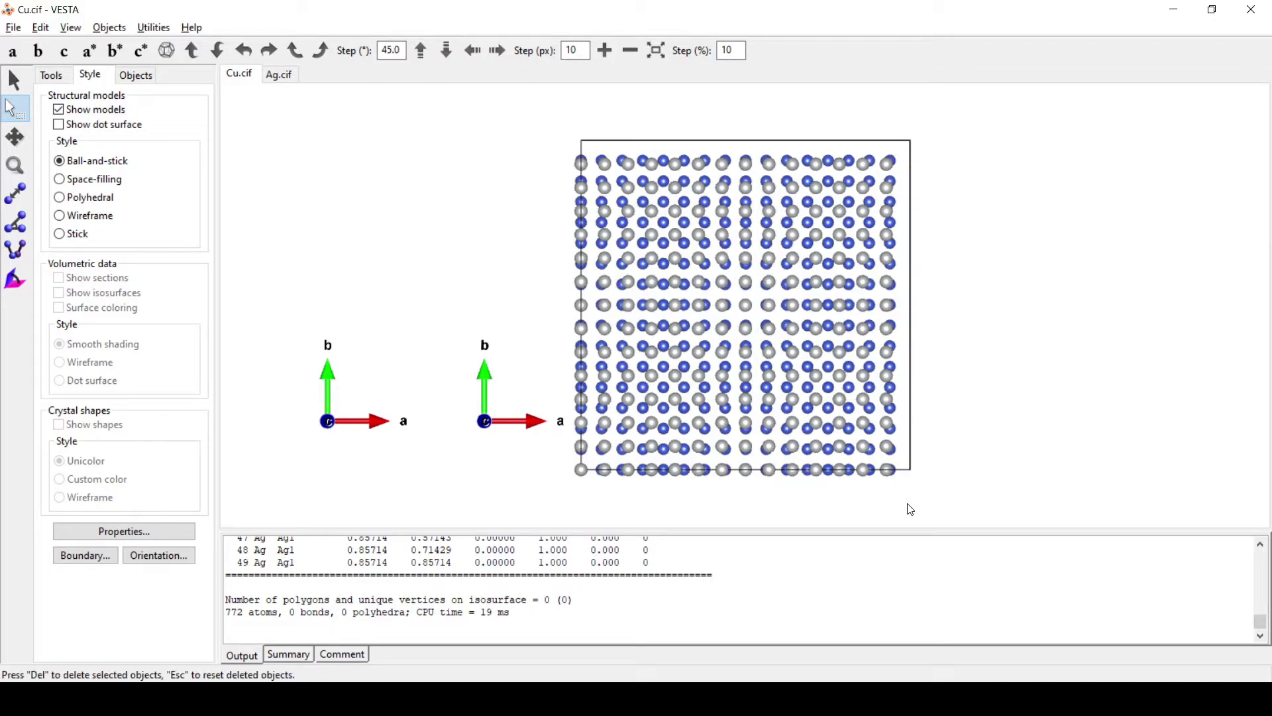
- Export the trimmed structure as the XYZ file Cu-Ag.xyz in the Slab folder, without saving hidden atoms
left_click(16, 82)
left_click_drag(448, 311, 431, 71)
left_click_drag(447, 239, 507, 318)
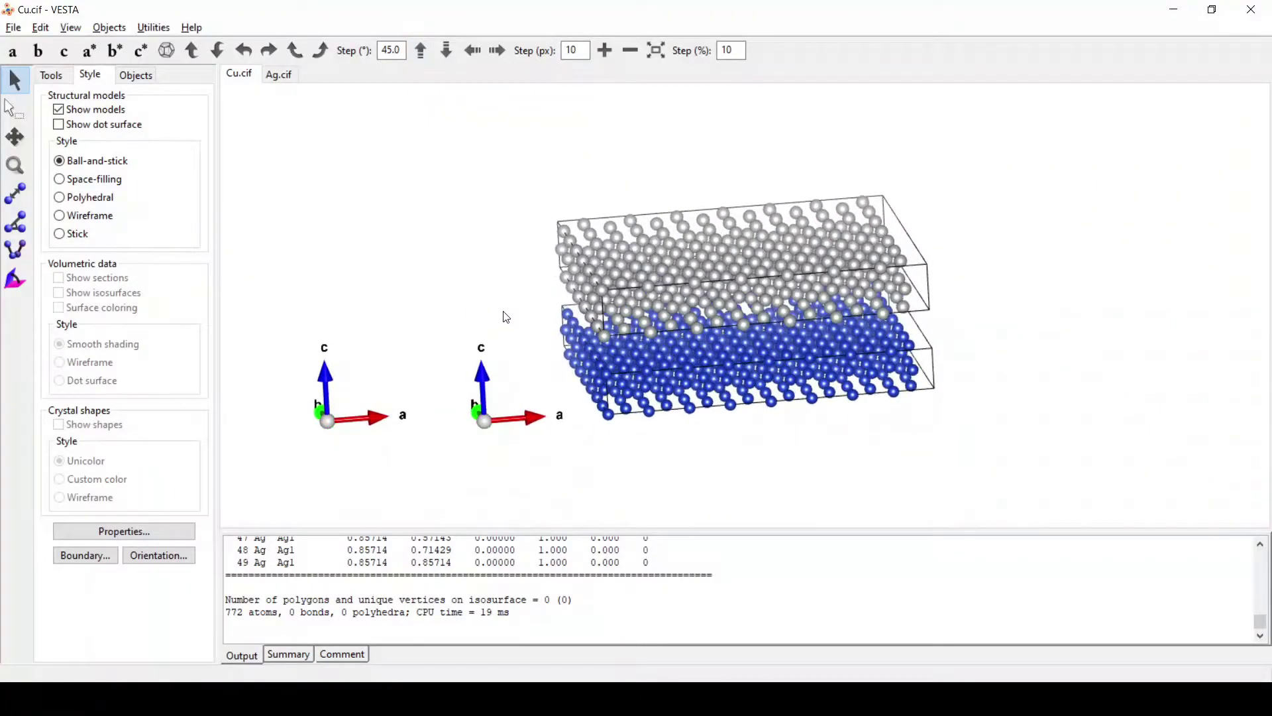
left_click(14, 28)
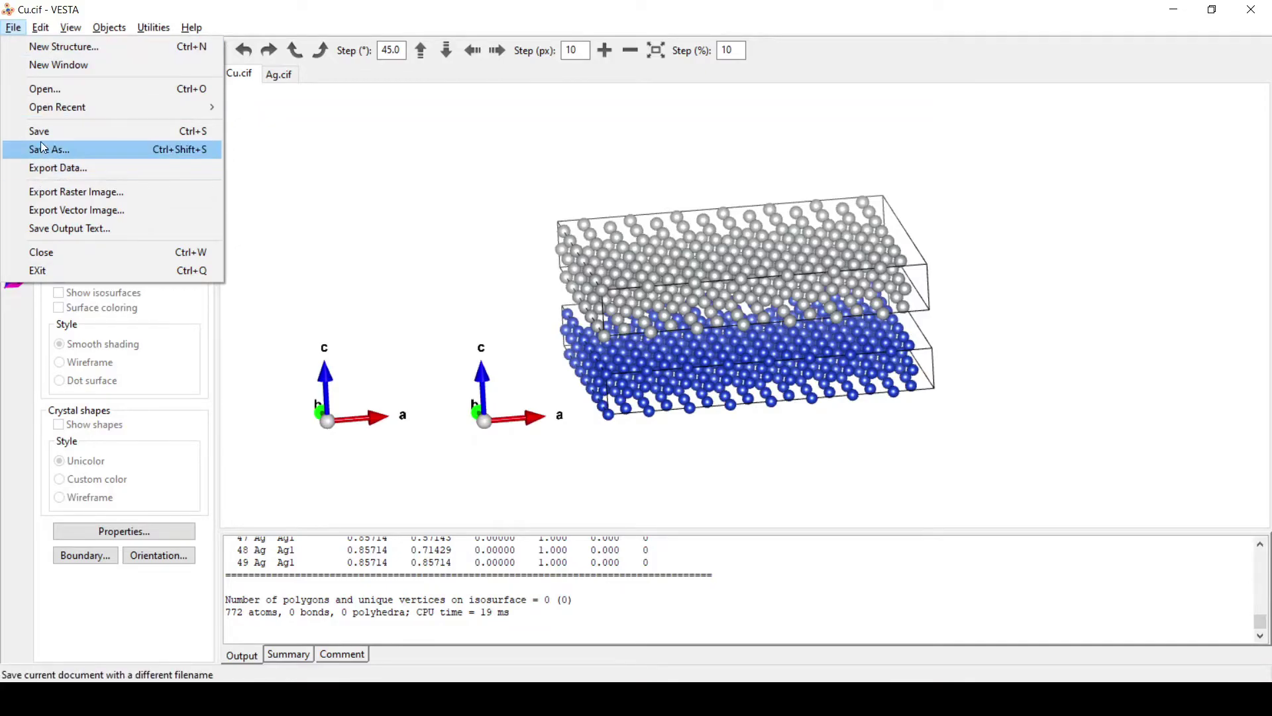
left_click(44, 170)
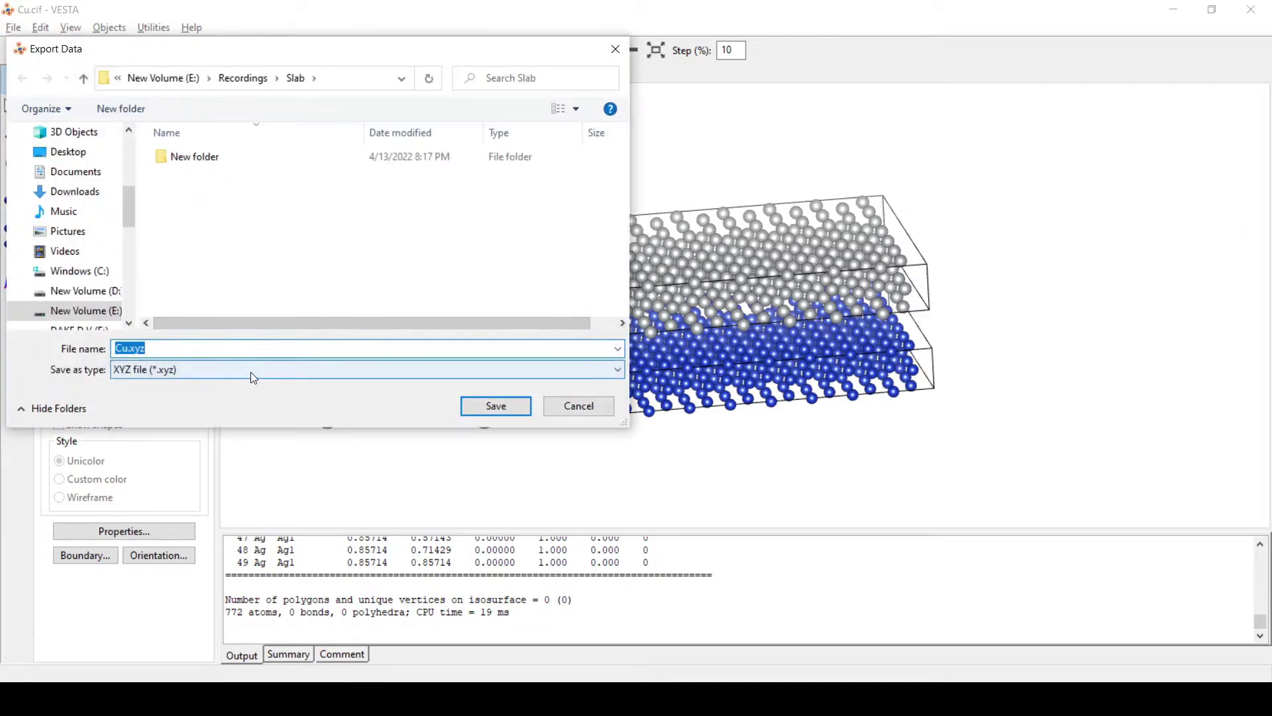
left_click(130, 348)
type("-Ag")
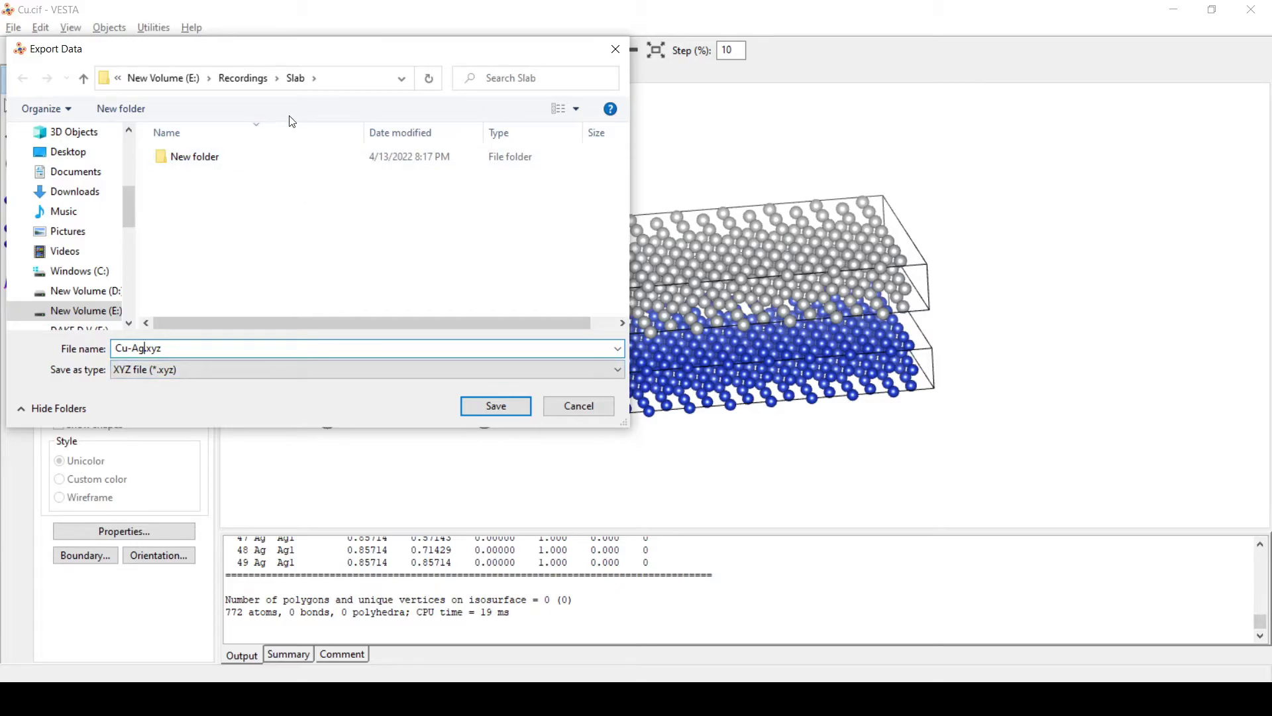
left_click(499, 405)
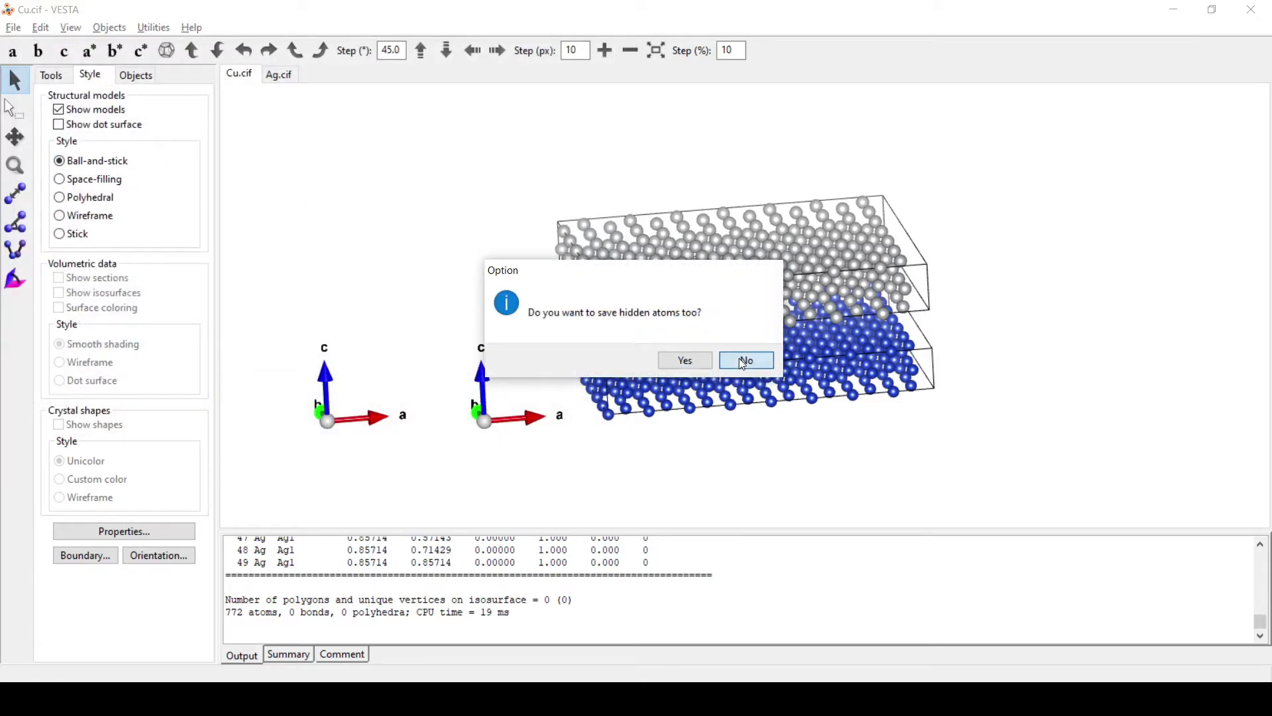
left_click(743, 362)
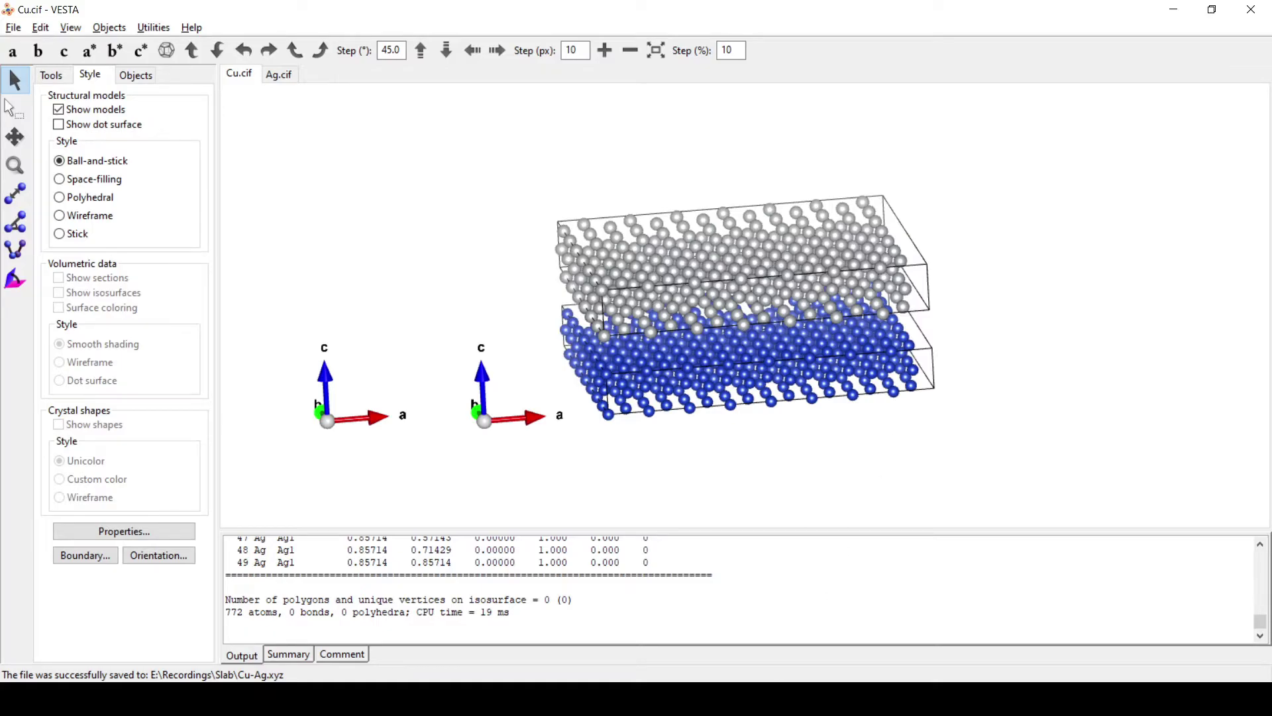
- Switch to the Slab folder in File Explorer, open Cu-Ag.xyz in Notepad and copy all atom coordinate lines below the two header lines
key("alt+Tab")
double_click(198, 239)
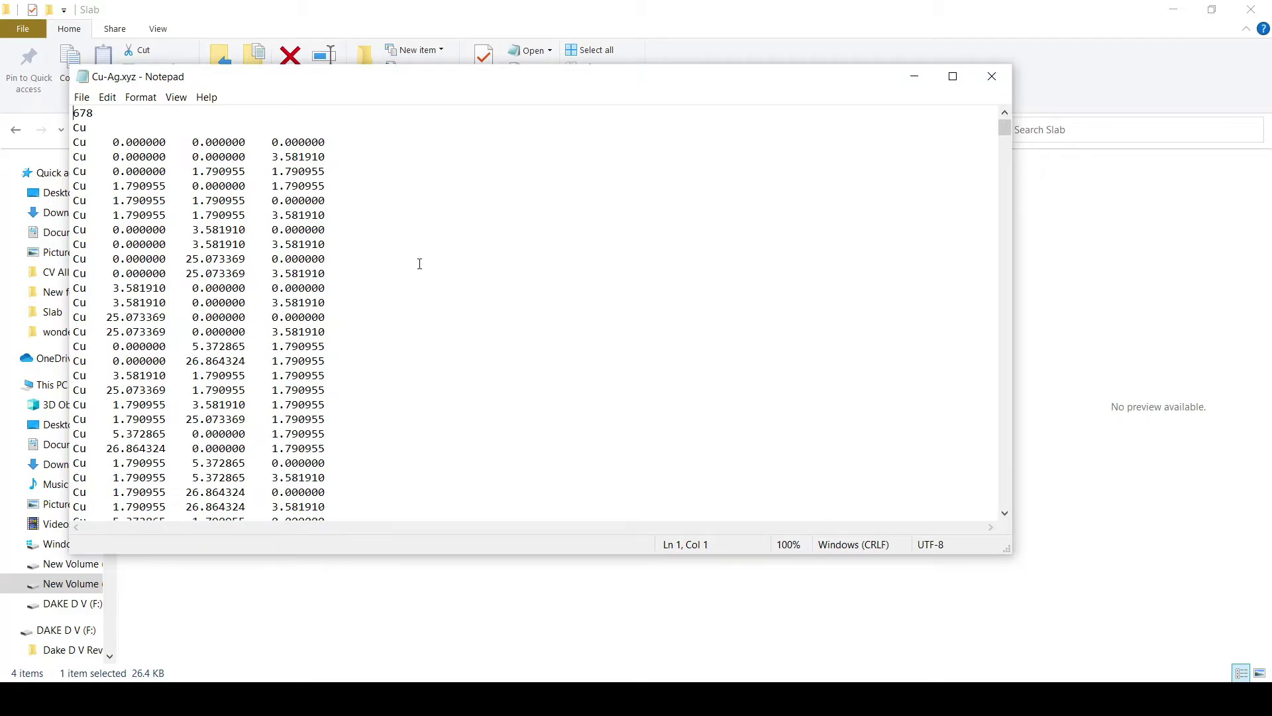
scroll(349, 304, "down", 20)
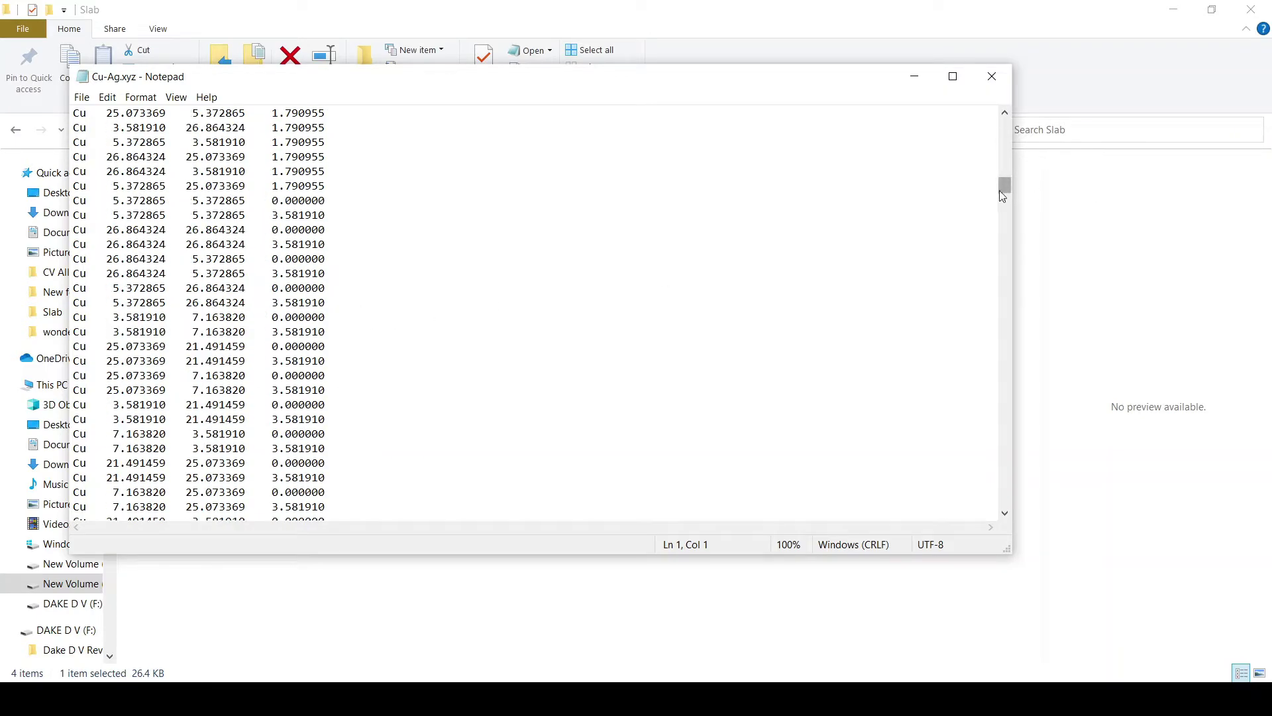
left_click_drag(1005, 188, 1005, 126)
left_click_drag(75, 144, 435, 612)
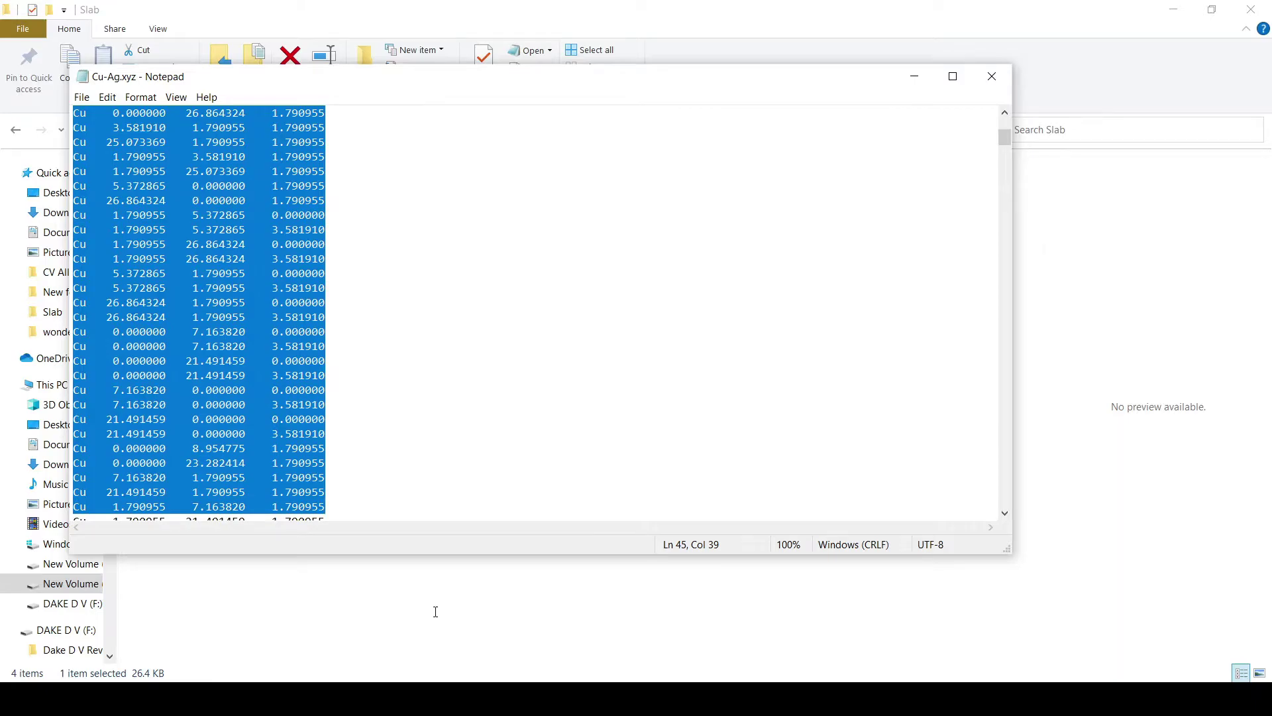
key("Num_Lock")
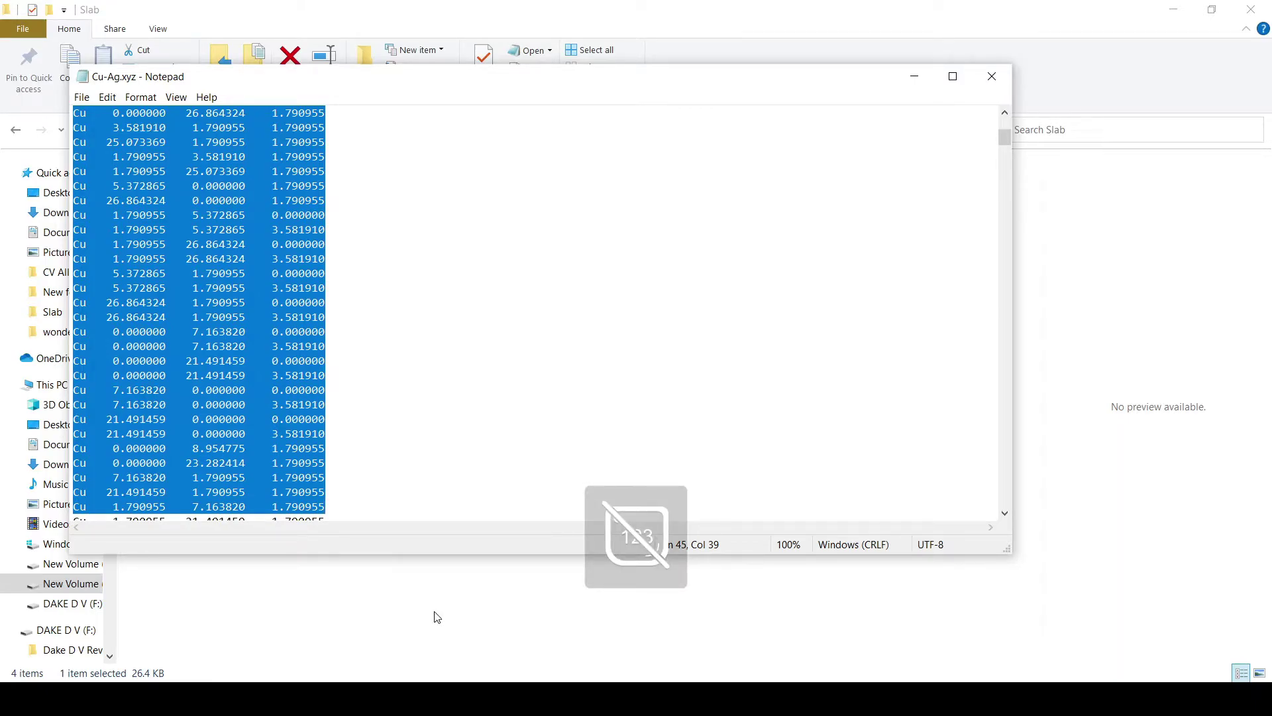
key("ctrl+a")
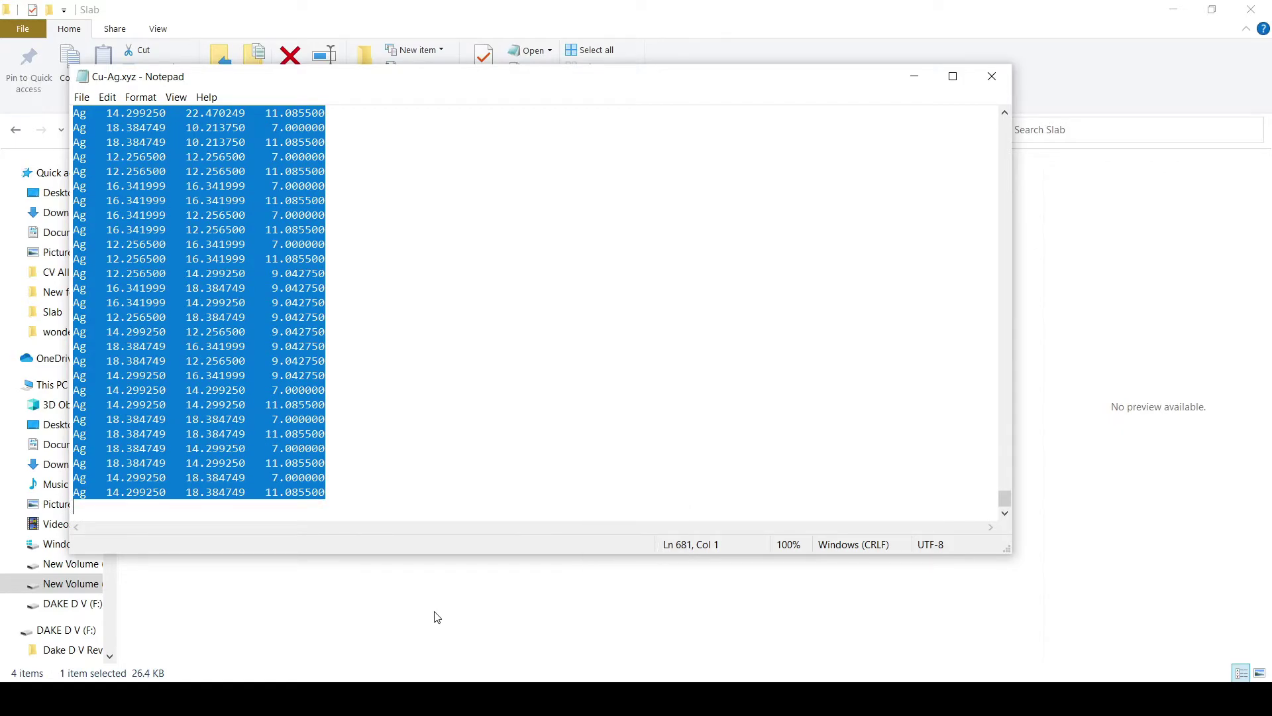
- Switch to Excel, add a new sheet and import the copied coordinates at A1 as delimited text split into separate columns
key("alt+Tab")
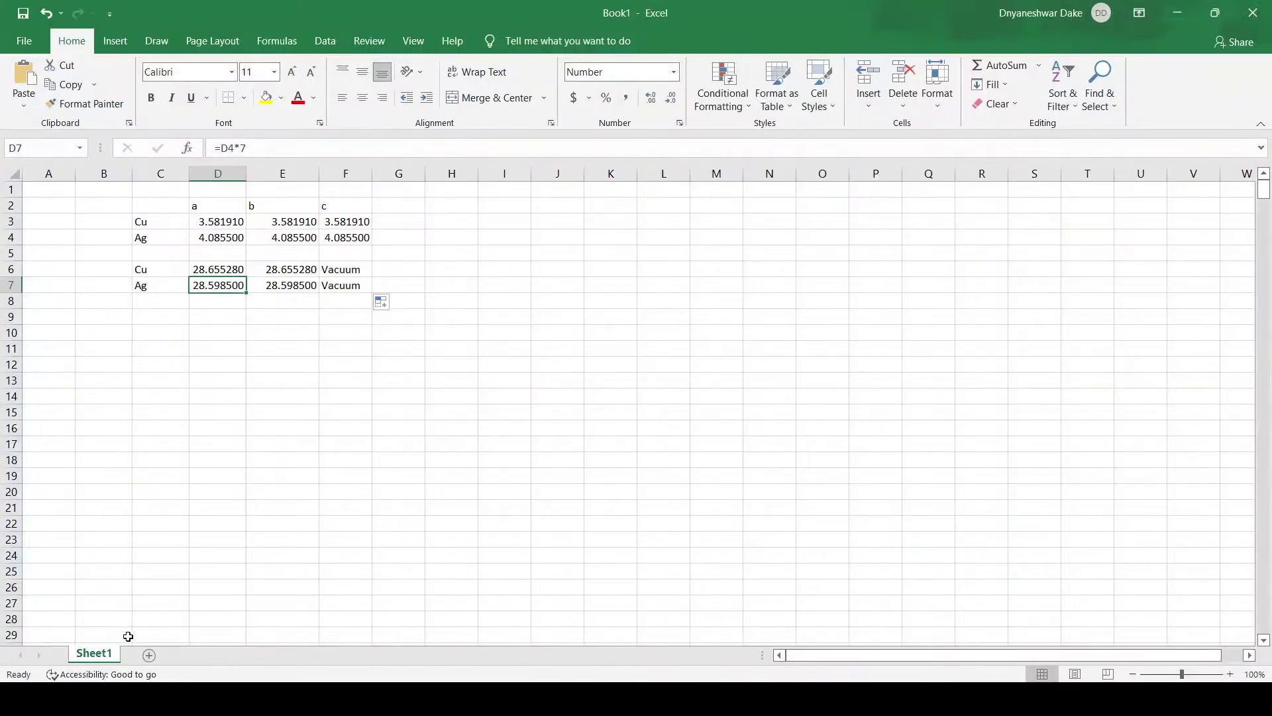
left_click(145, 653)
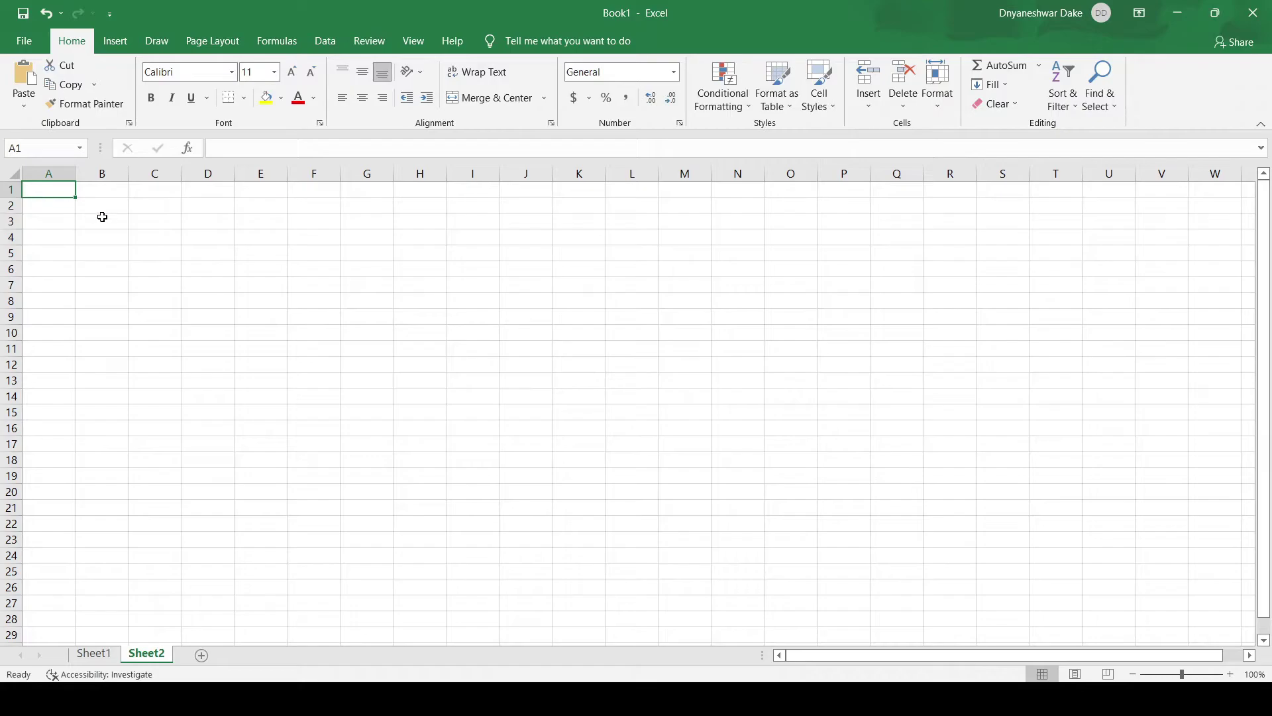
key("ctrl+v")
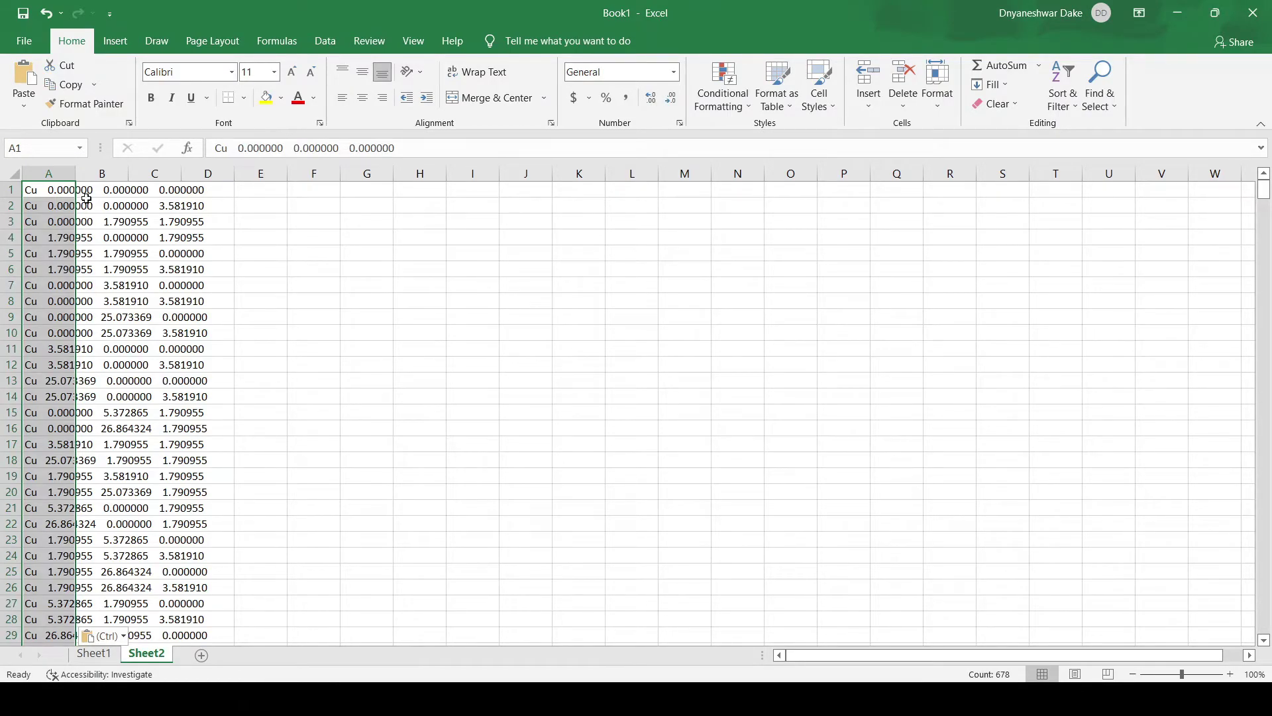
key("ctrl+z")
left_click(24, 106)
left_click(53, 170)
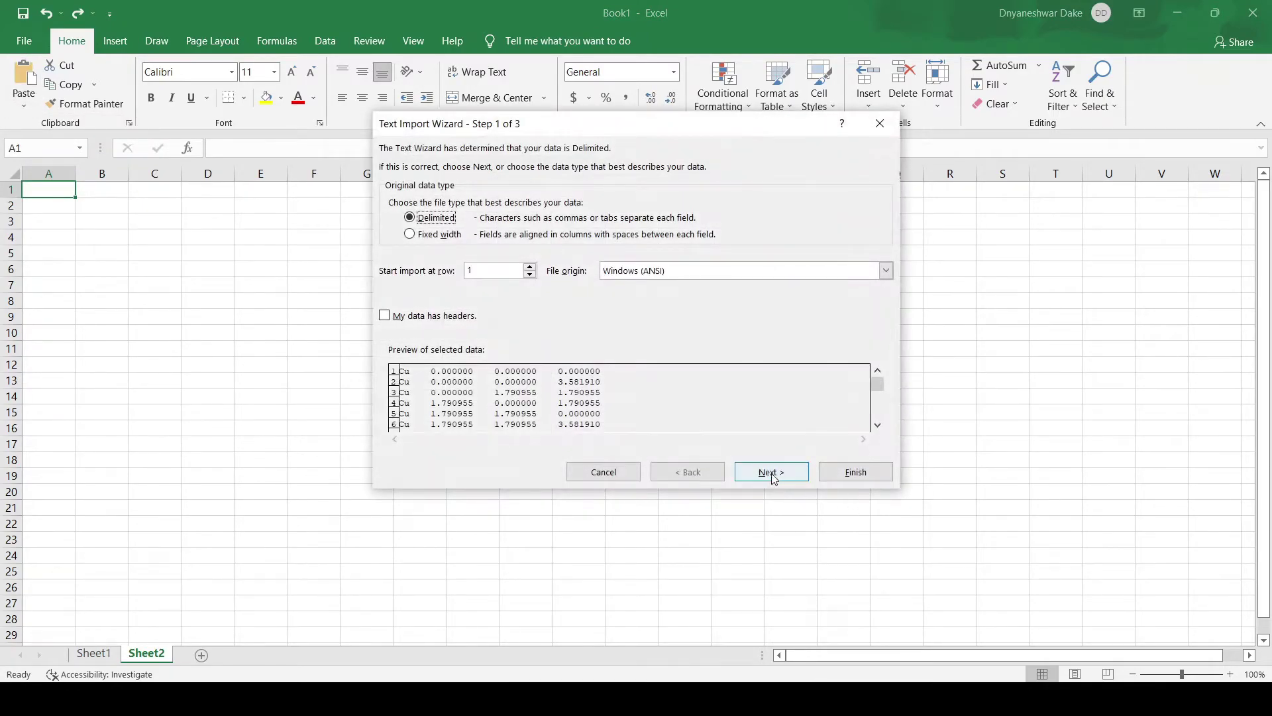
left_click(771, 471)
left_click(840, 472)
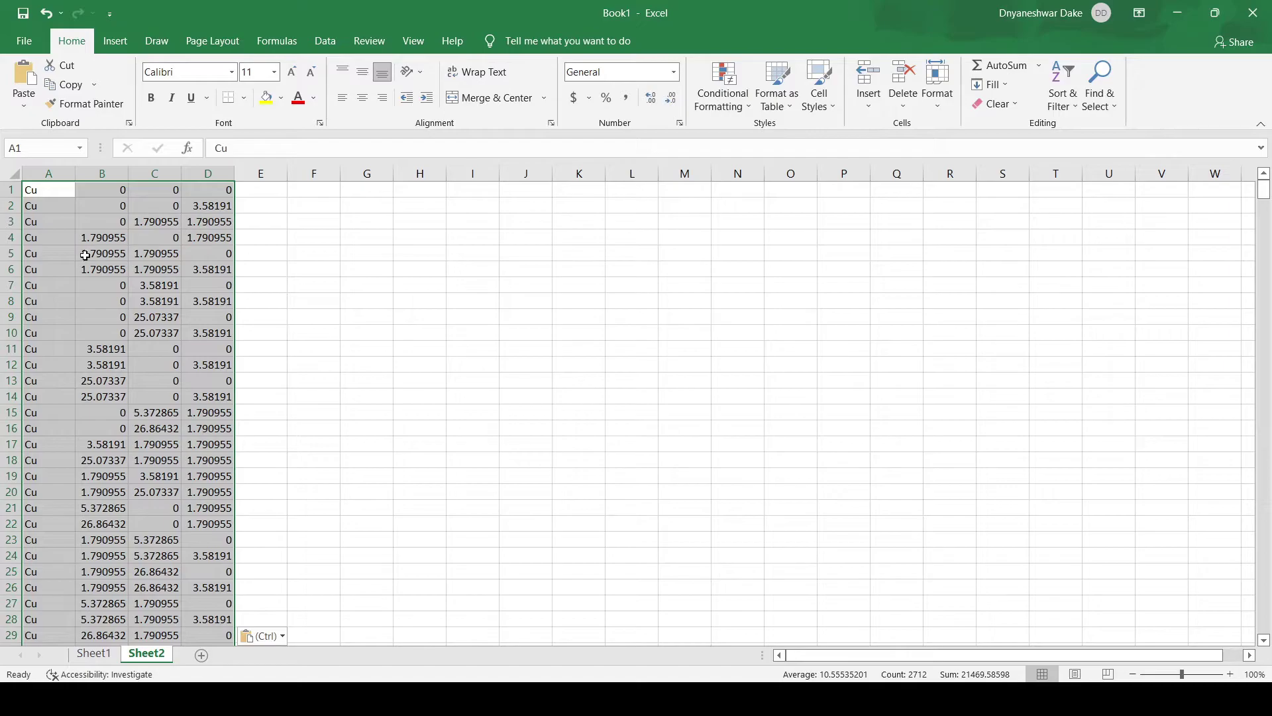
- Locate the last Cu row before the Ag entries in the coordinate list and select its element cell
scroll(88, 441, "down", 7)
scroll(87, 441, "down", 20)
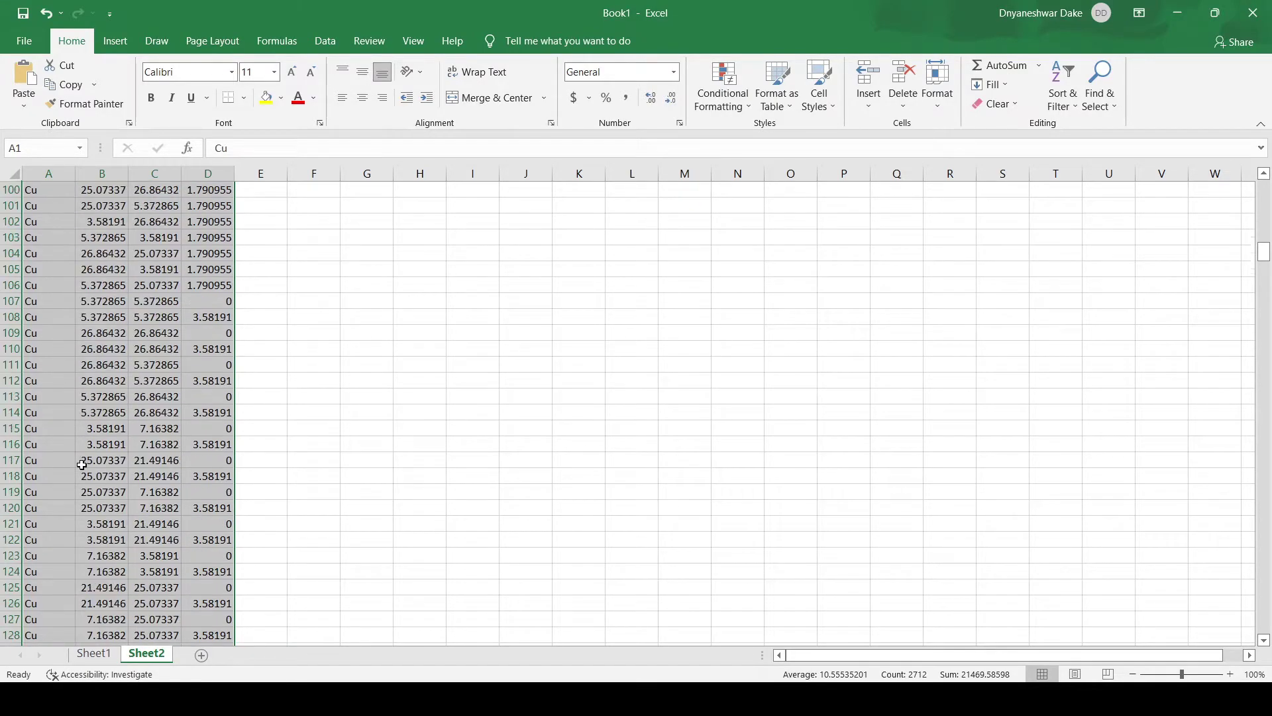
scroll(85, 472, "down", 20)
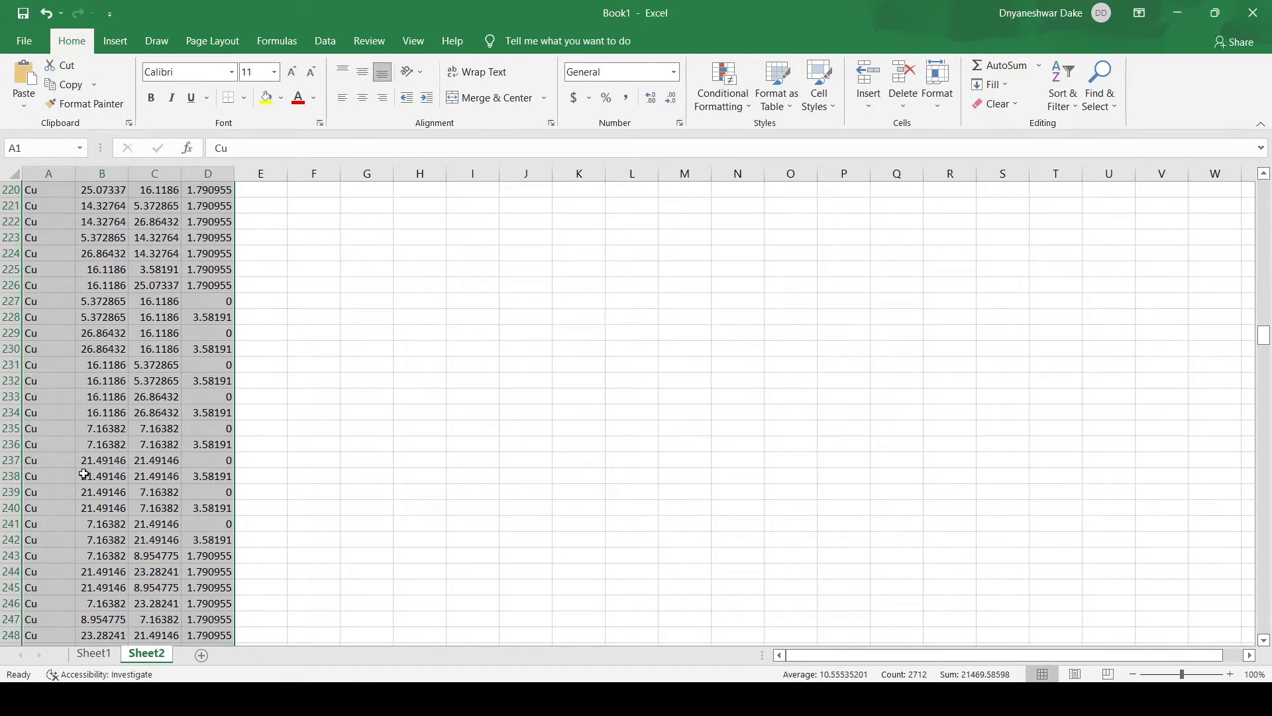
scroll(92, 475, "down", 20)
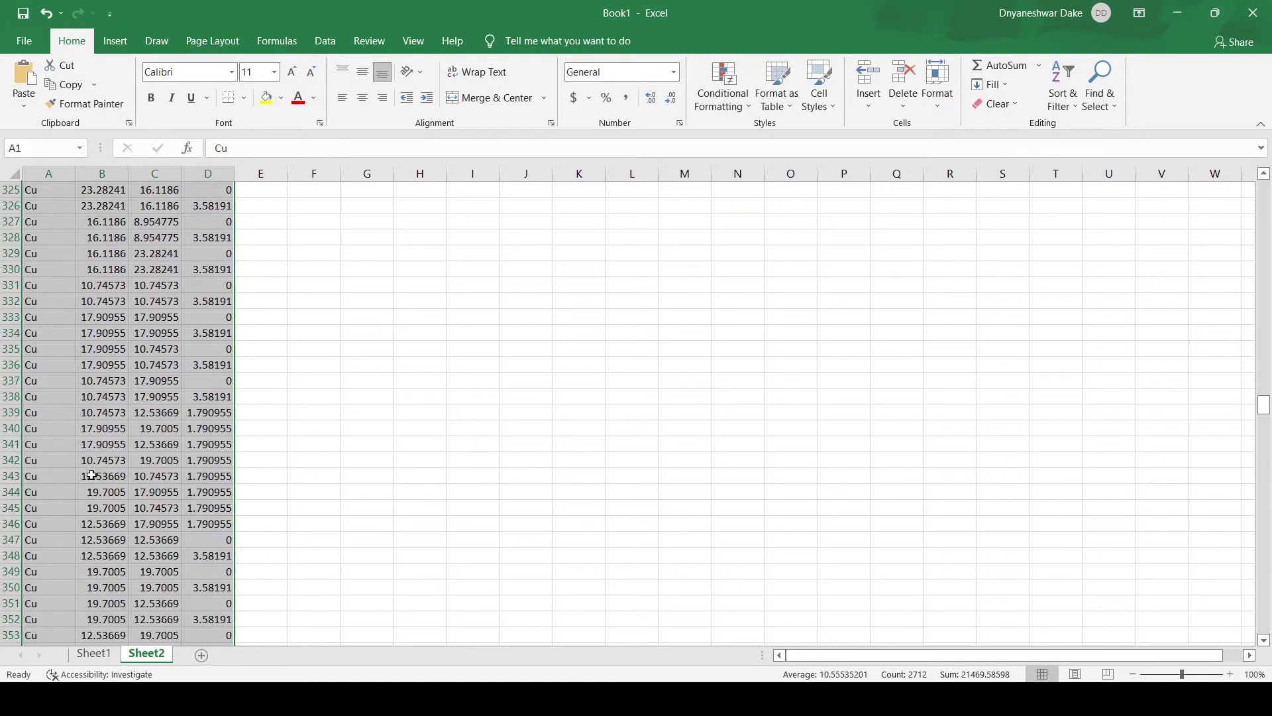
scroll(92, 475, "up", 5)
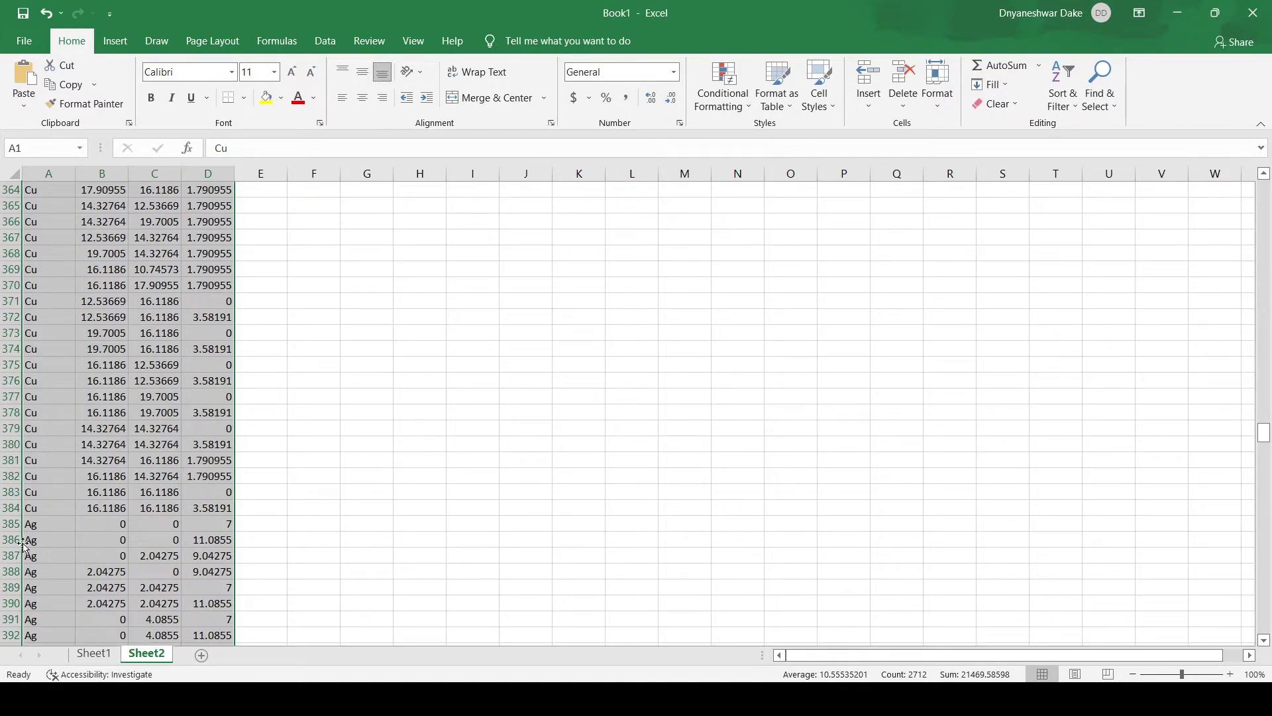
left_click(32, 509)
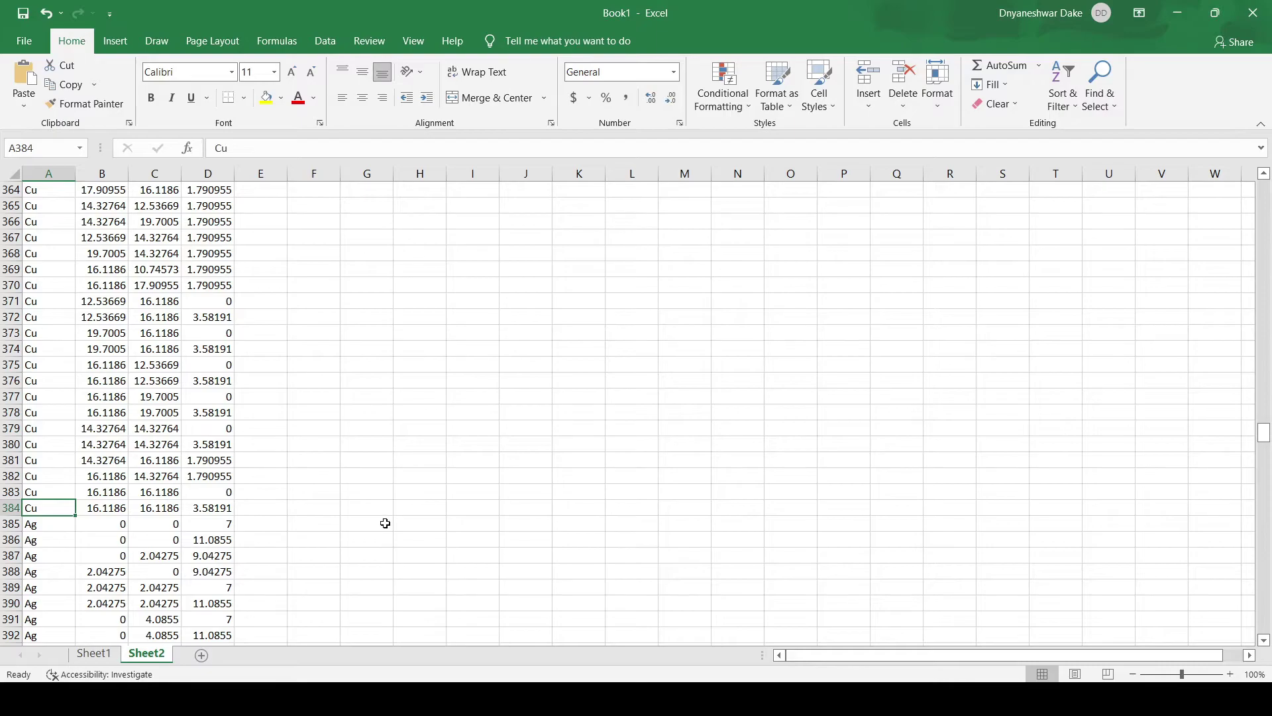
- Open Calculator and work out the number of Ag atoms as 678 − 384, taking the total from the first line of Cu-Ag.xyz
key("XF86Calculator")
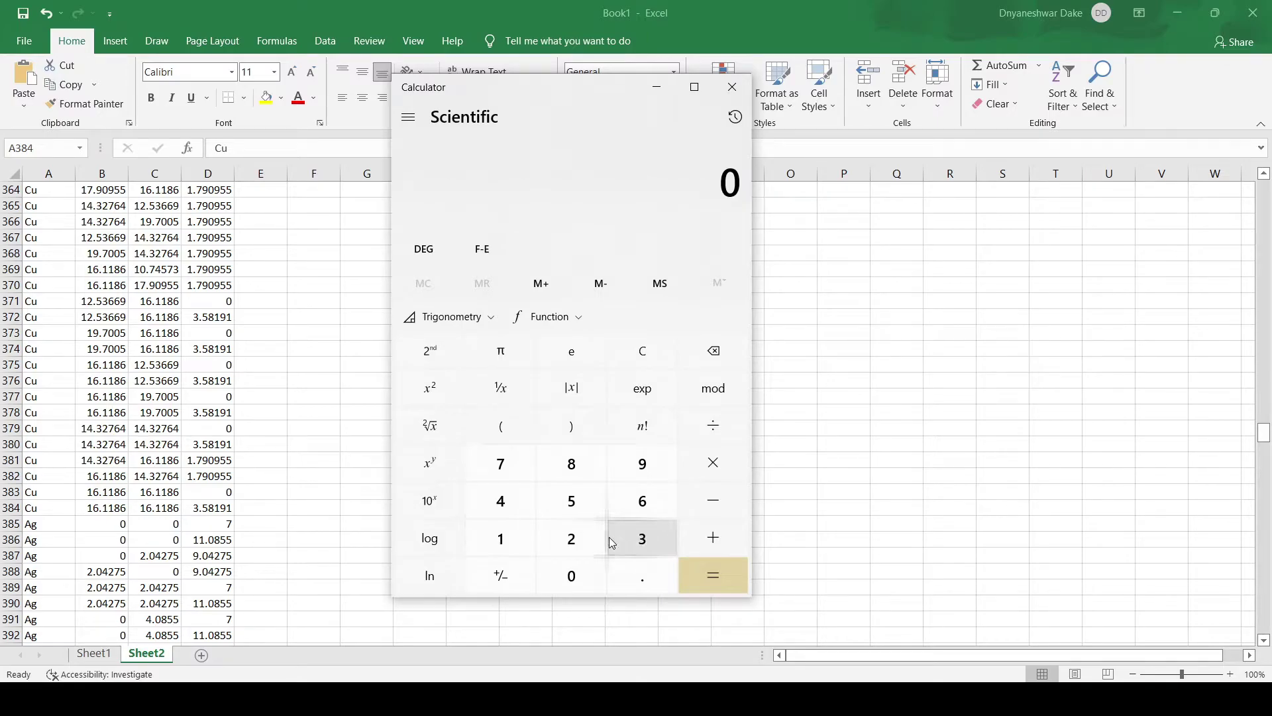
key("alt+Tab")
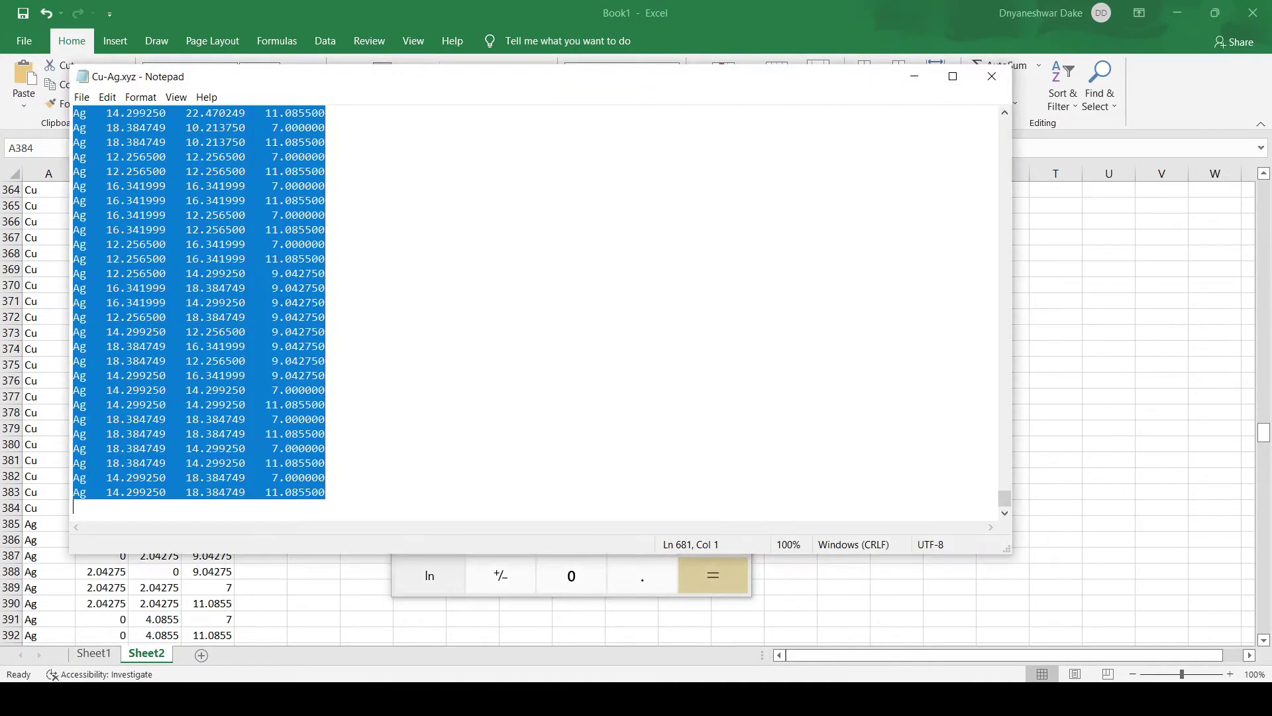
left_click_drag(1005, 498, 985, 120)
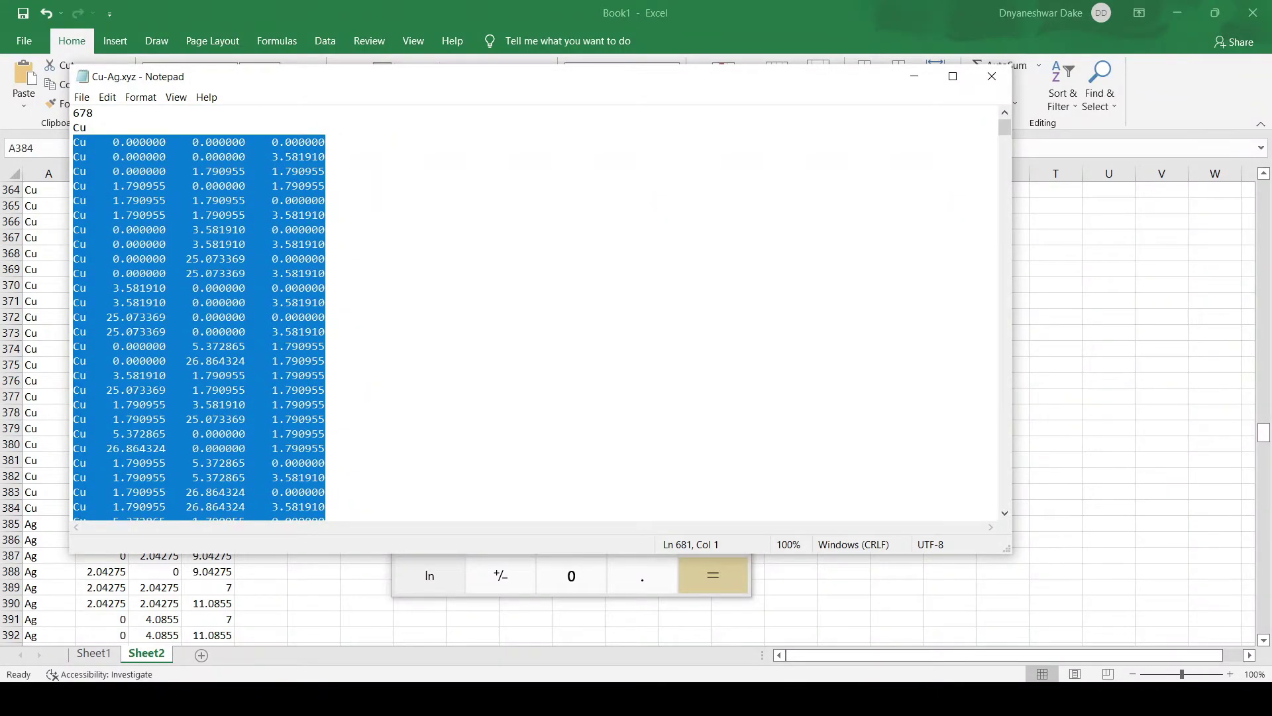
left_click(600, 578)
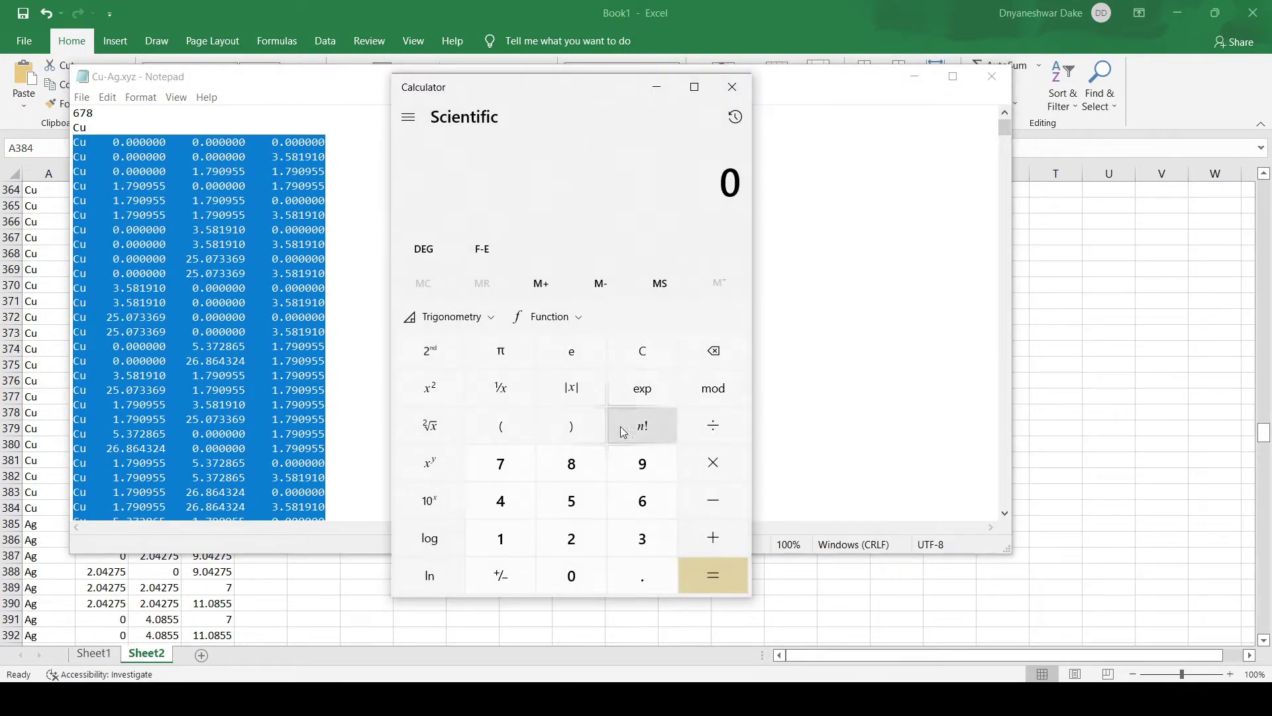
type("678")
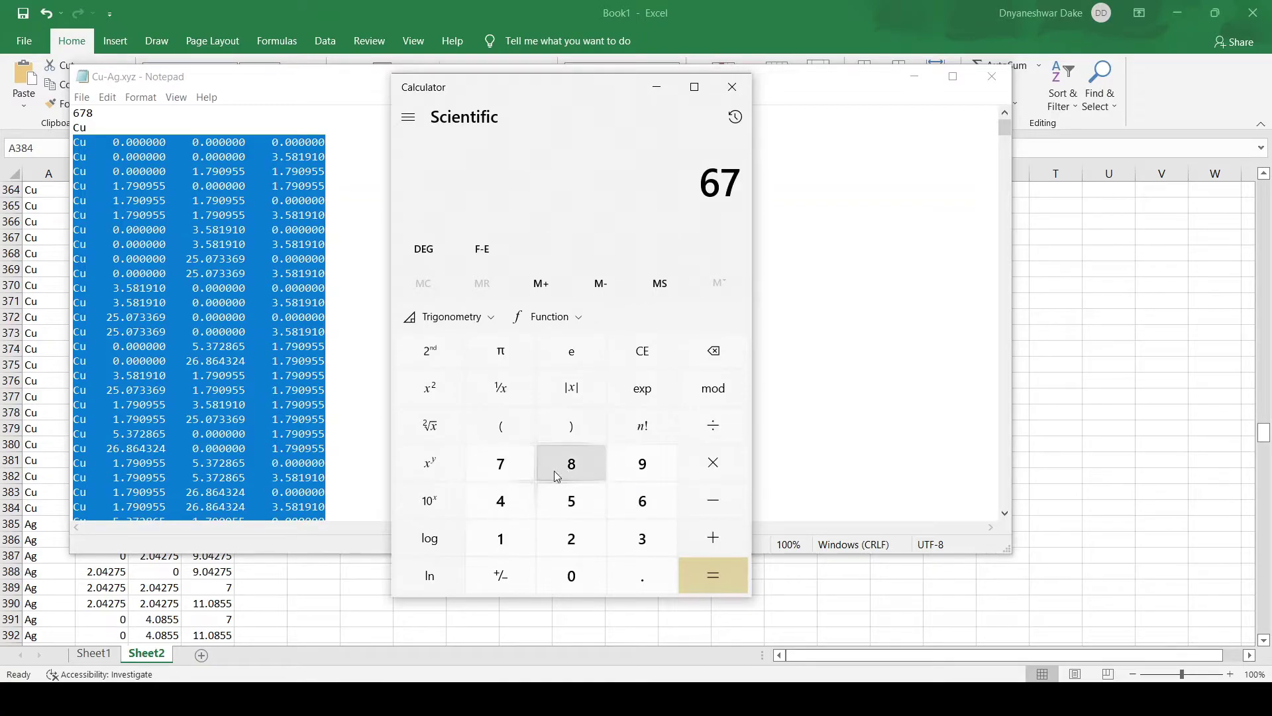
left_click(741, 495)
left_click(644, 536)
left_click(572, 463)
left_click(510, 510)
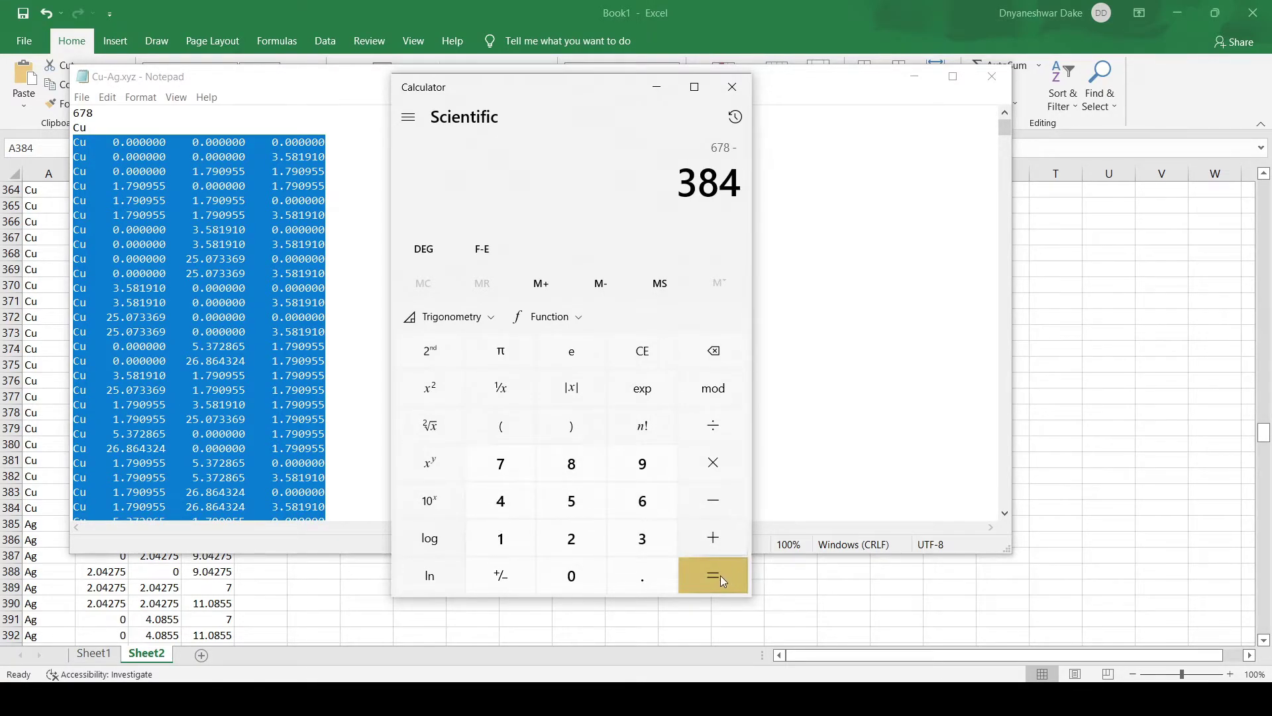
left_click(721, 578)
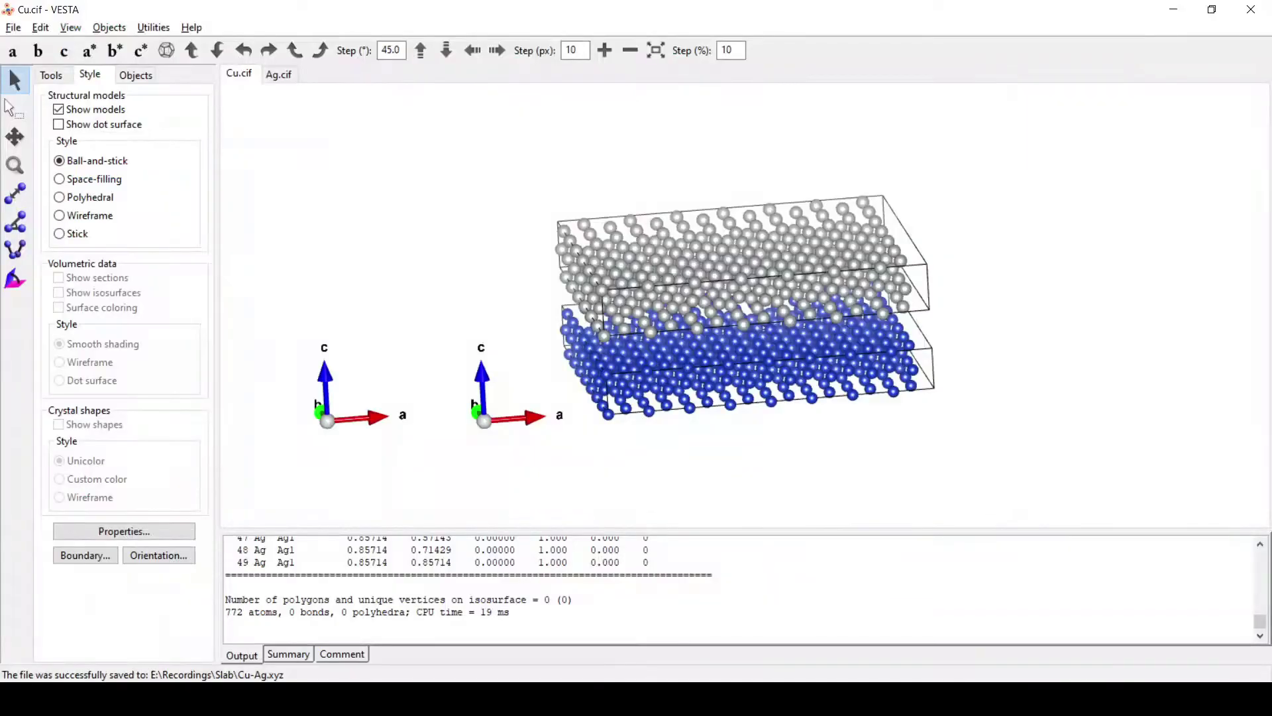
- Export the Ag.cif structure to the Slab folder as Ag.vasp in VASP format with Cartesian coordinates
left_click(279, 77)
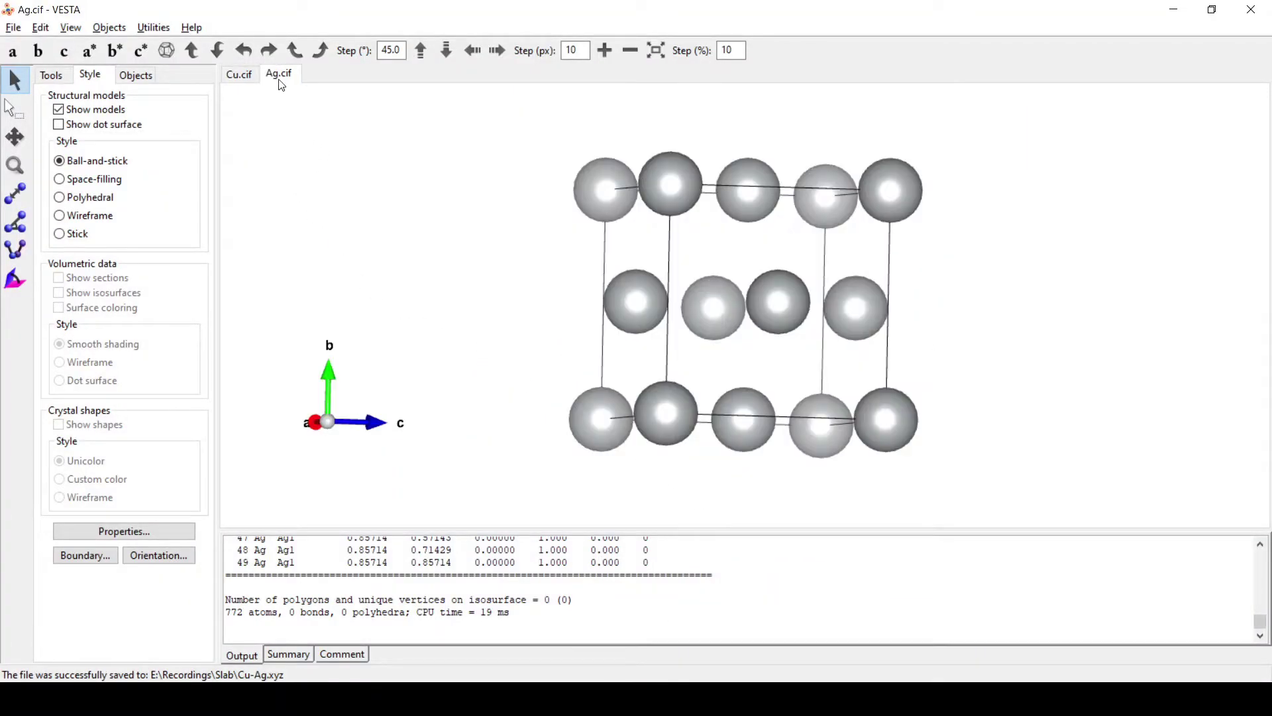
left_click_drag(457, 162, 621, 217)
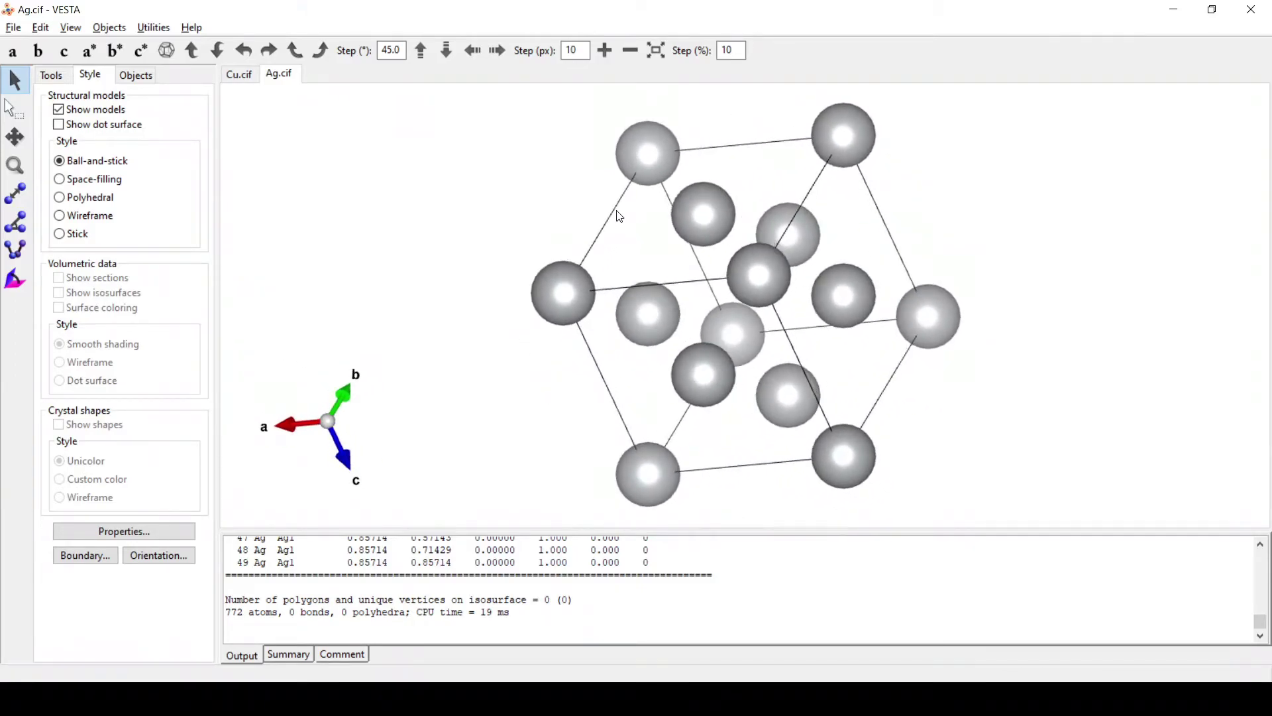
left_click(14, 29)
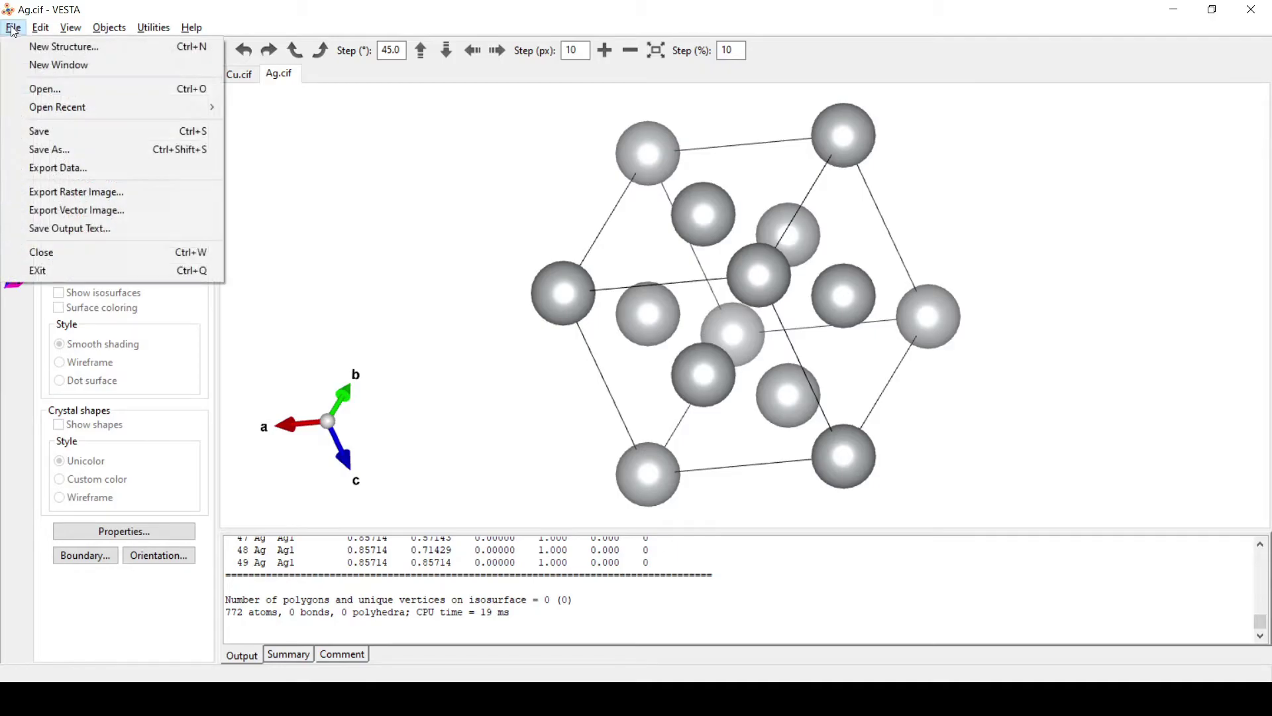
left_click(64, 169)
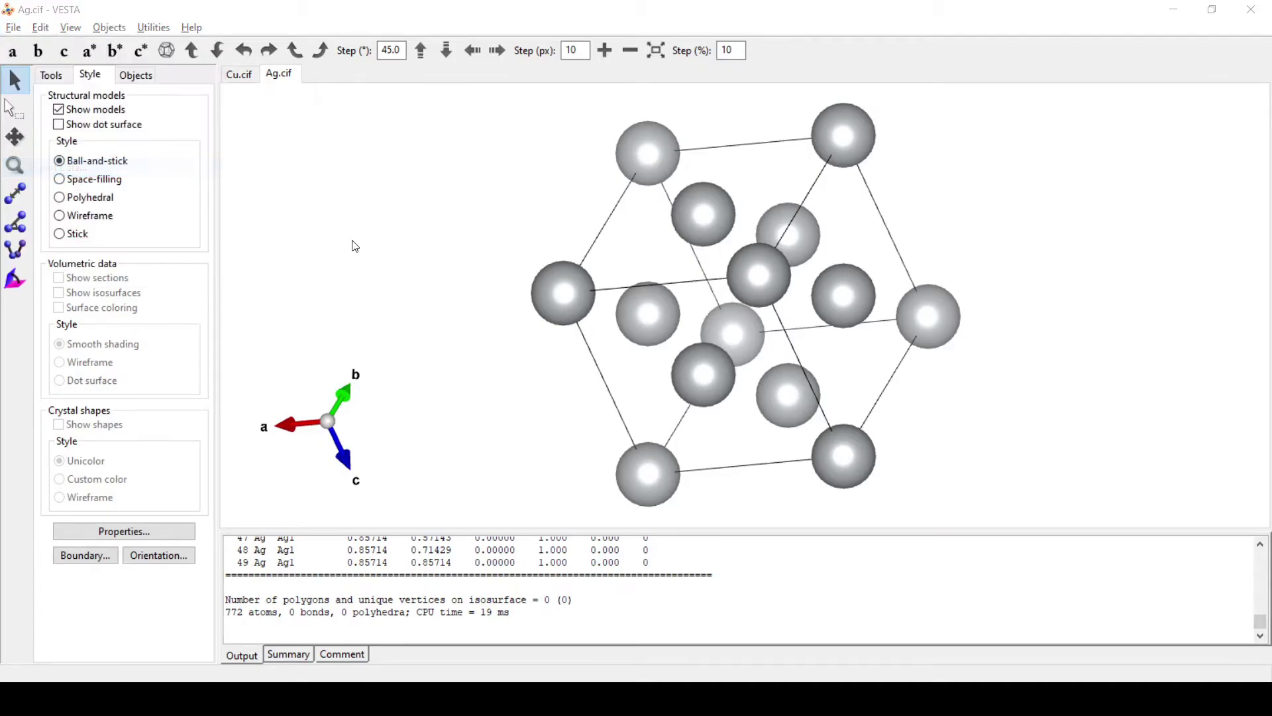
left_click(355, 374)
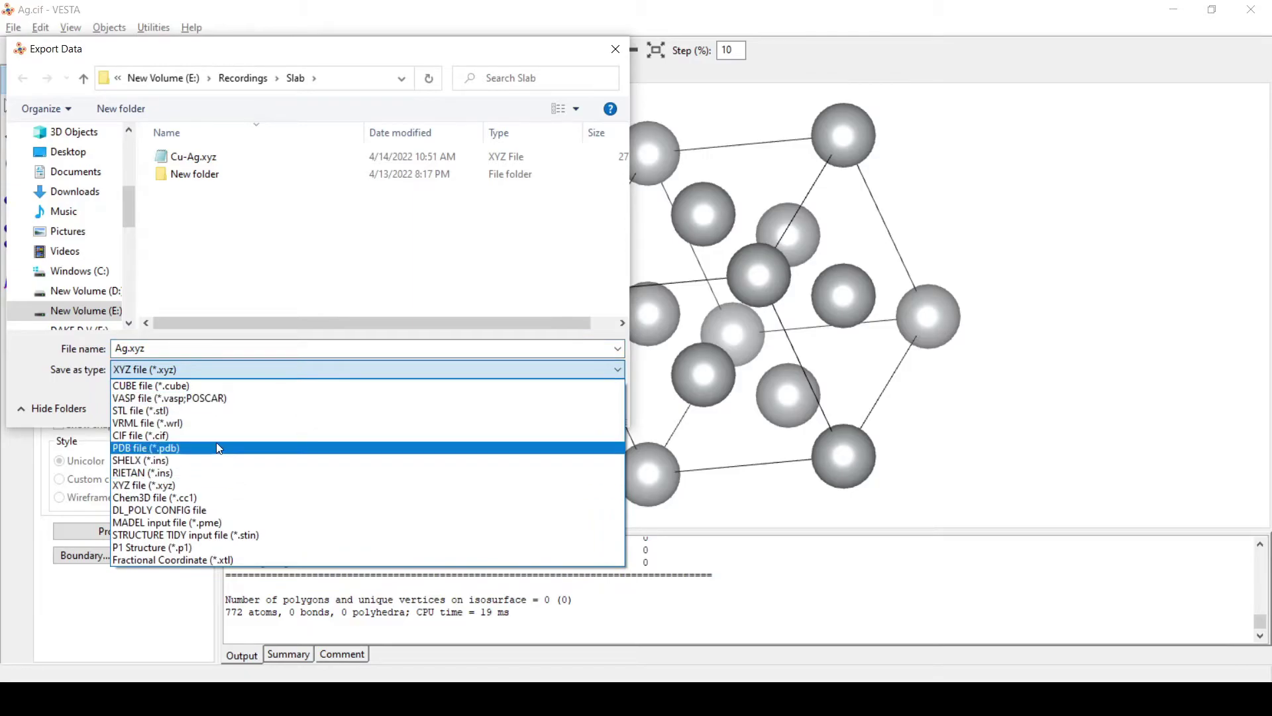
left_click(188, 398)
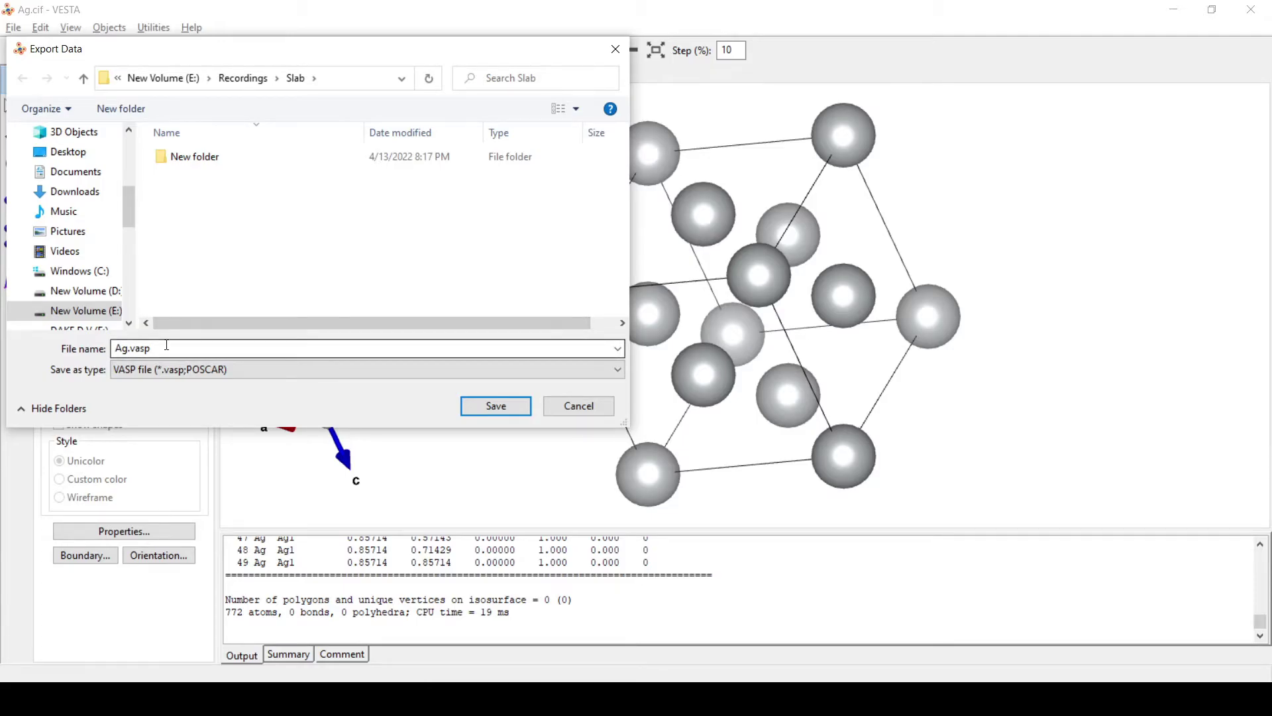
left_click(496, 404)
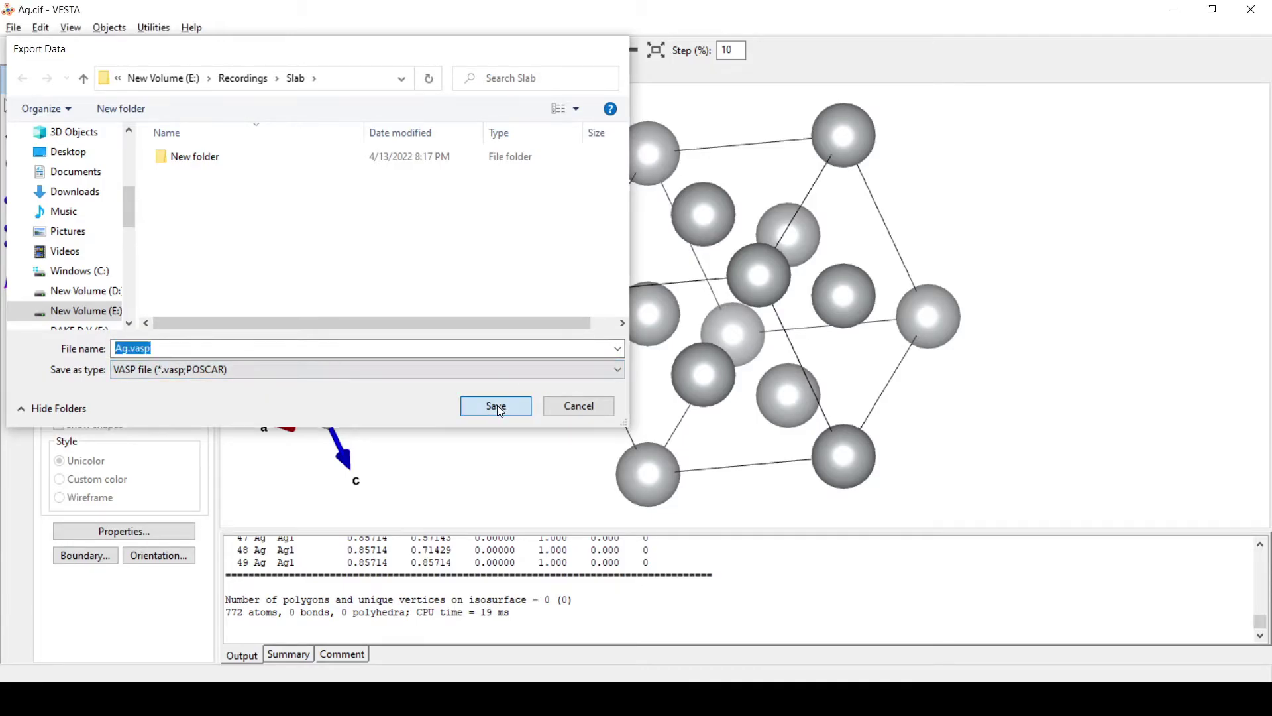
left_click(162, 149)
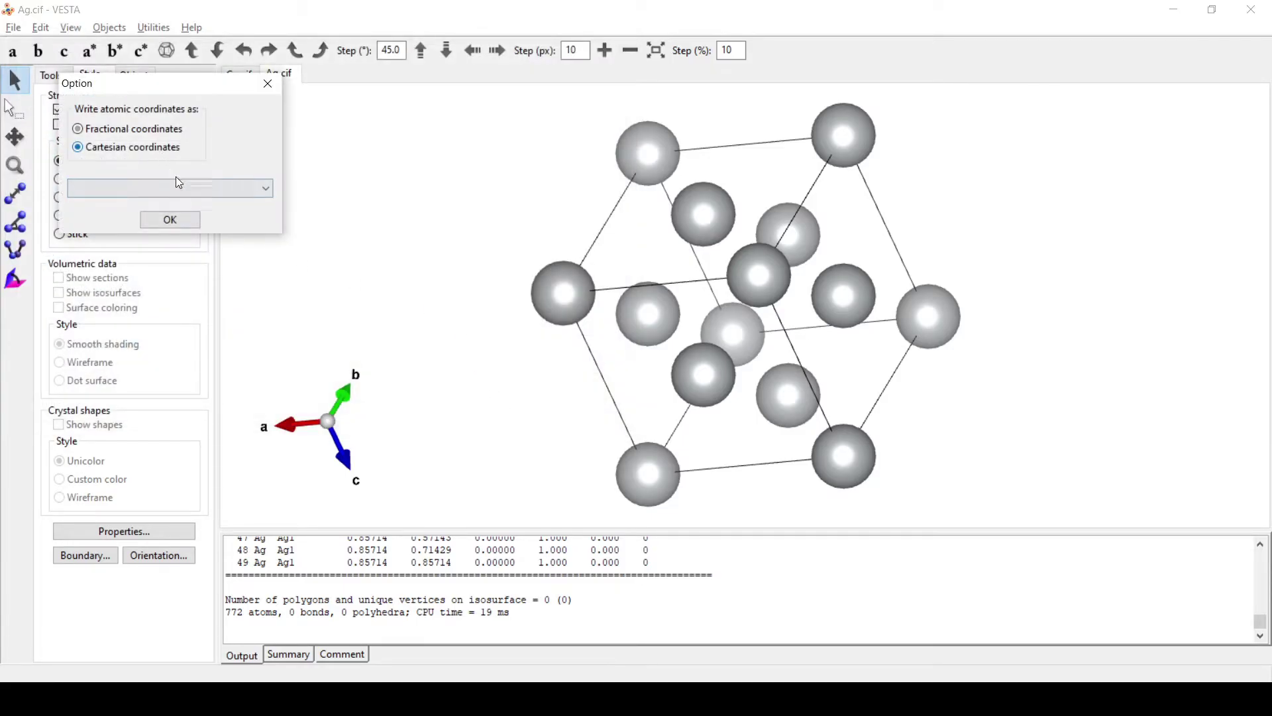
left_click(180, 221)
- Open Ag.vasp from the Slab folder in Notepad and add the element Cu with an atom count of 384 ahead of Ag
key("alt+Tab")
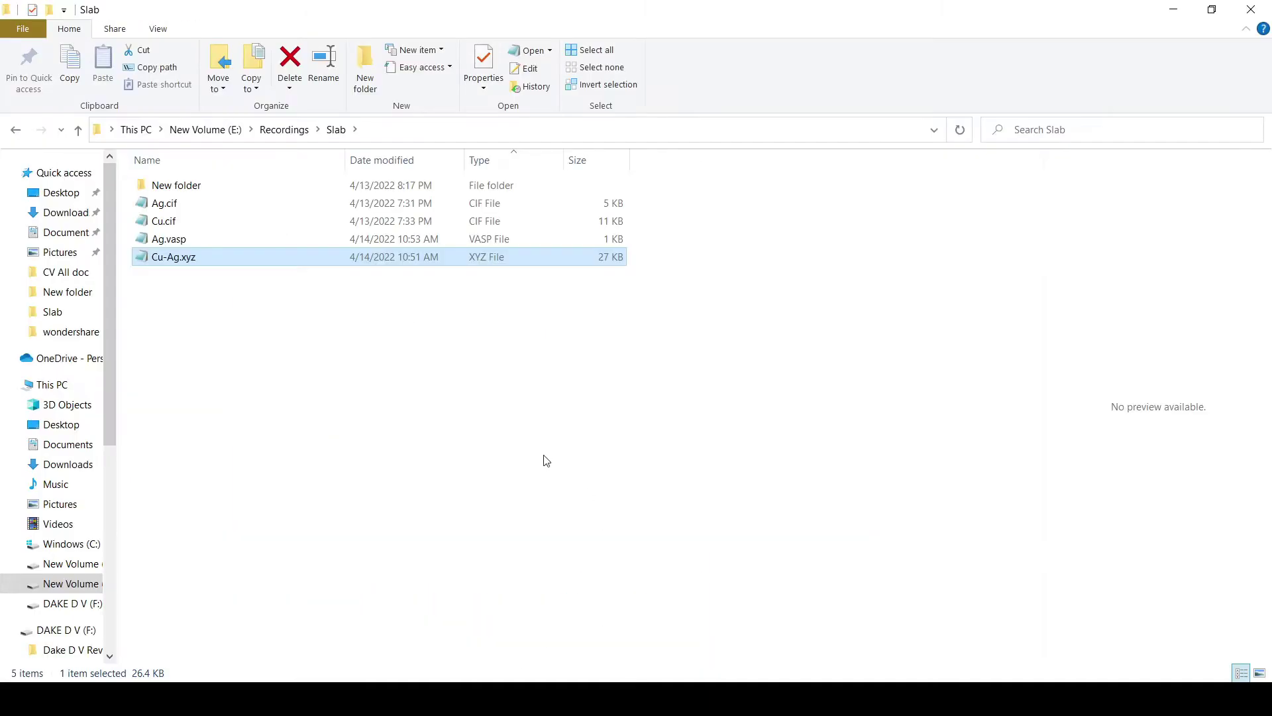
double_click(200, 237)
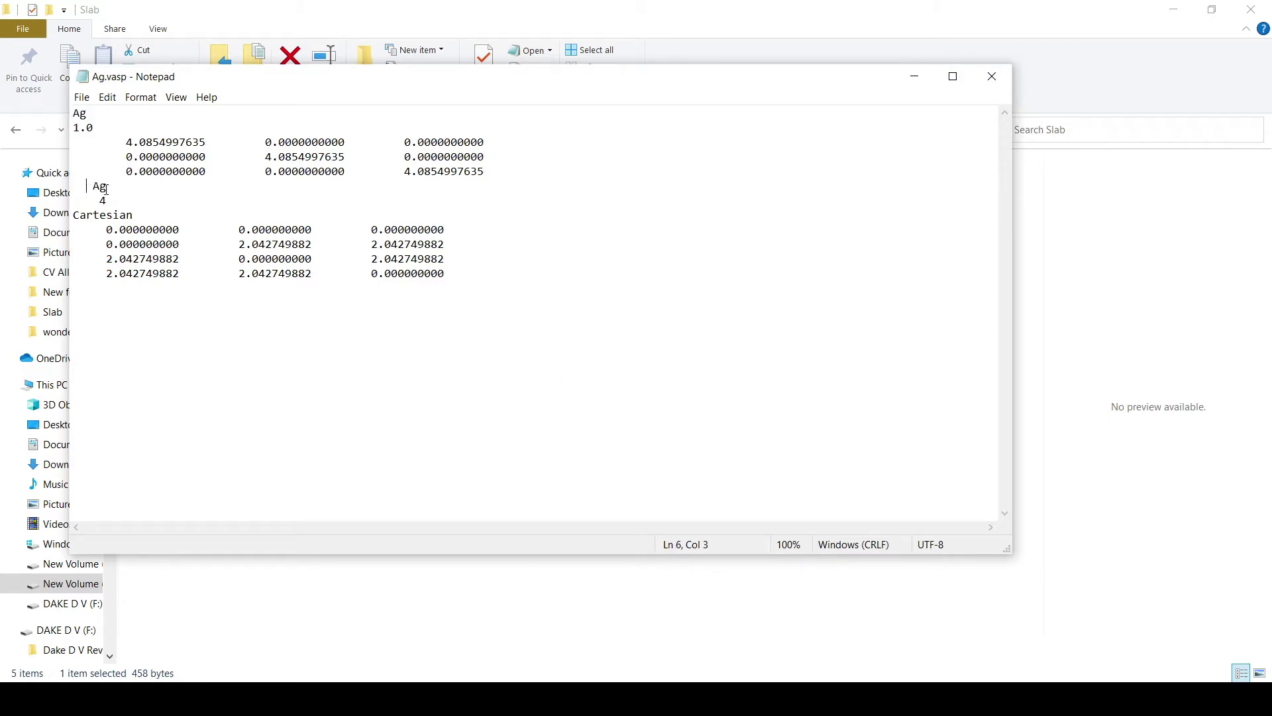
type("Cu")
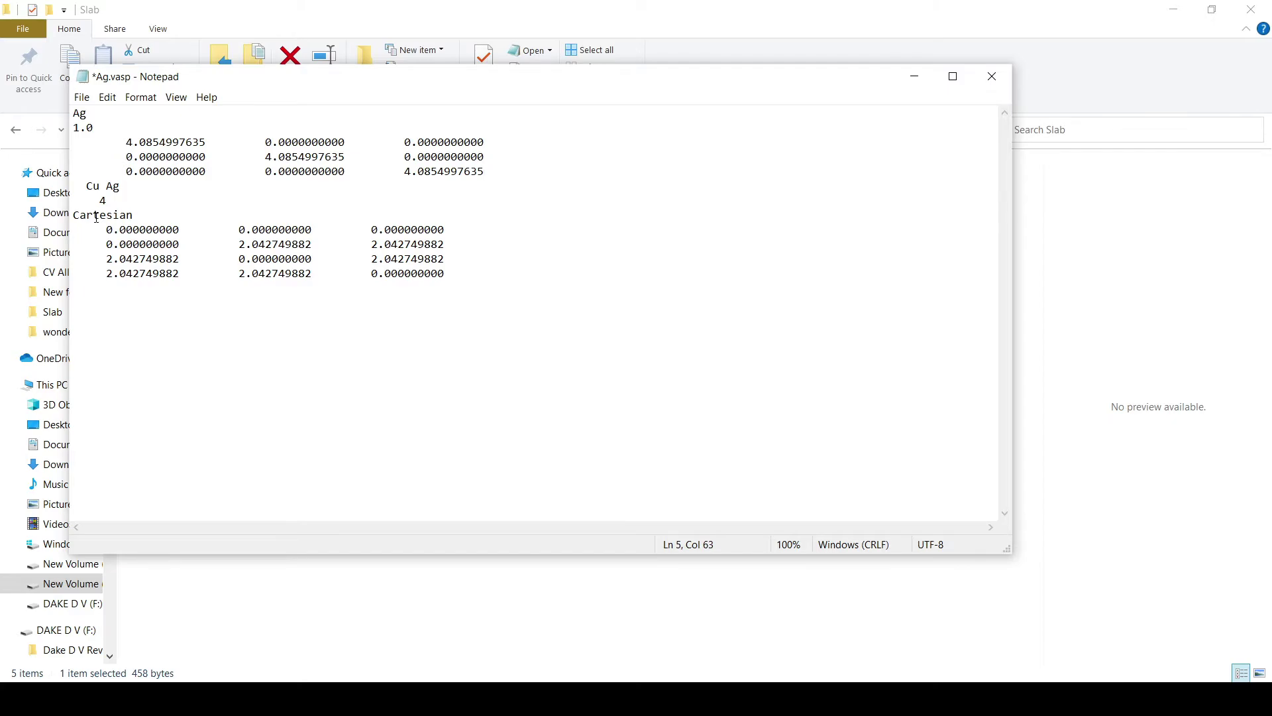
key("Num_Lock")
left_click(88, 202)
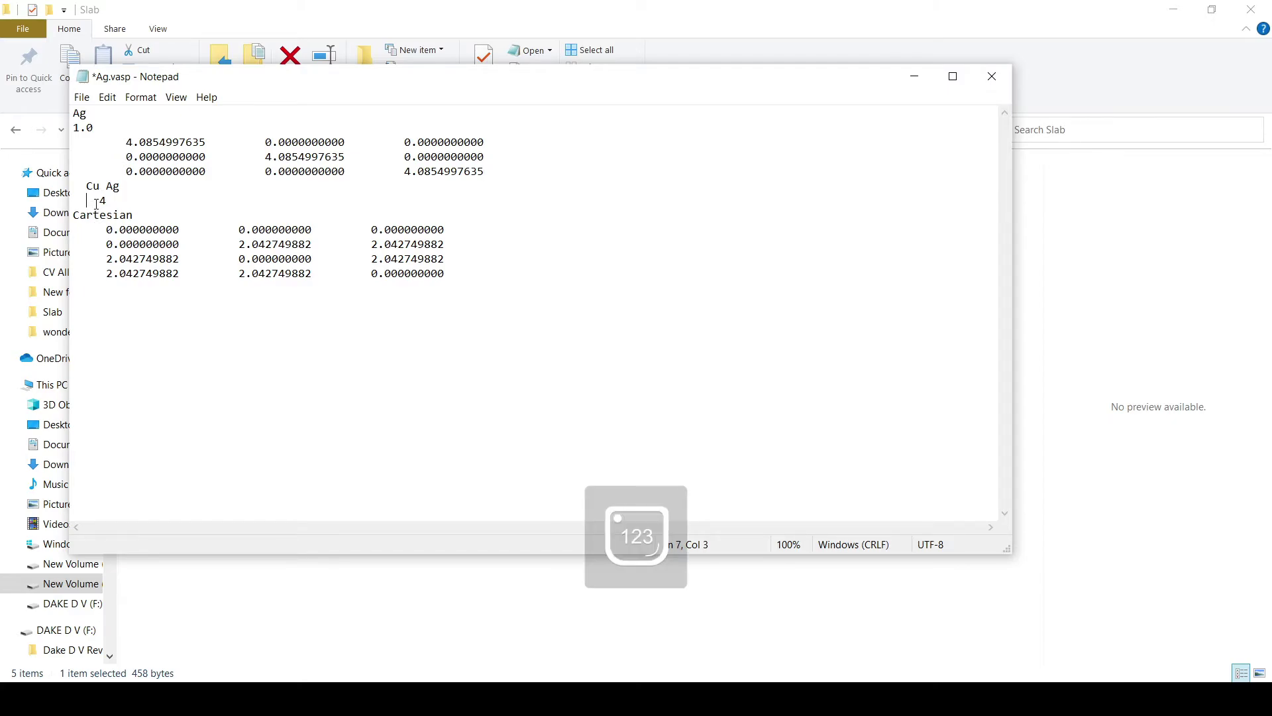
type("384")
- Align the Ag entry with its count, set the Ag atom count to 294 and change the title line to "Cu, Ag"
left_click(108, 187)
left_click(122, 202)
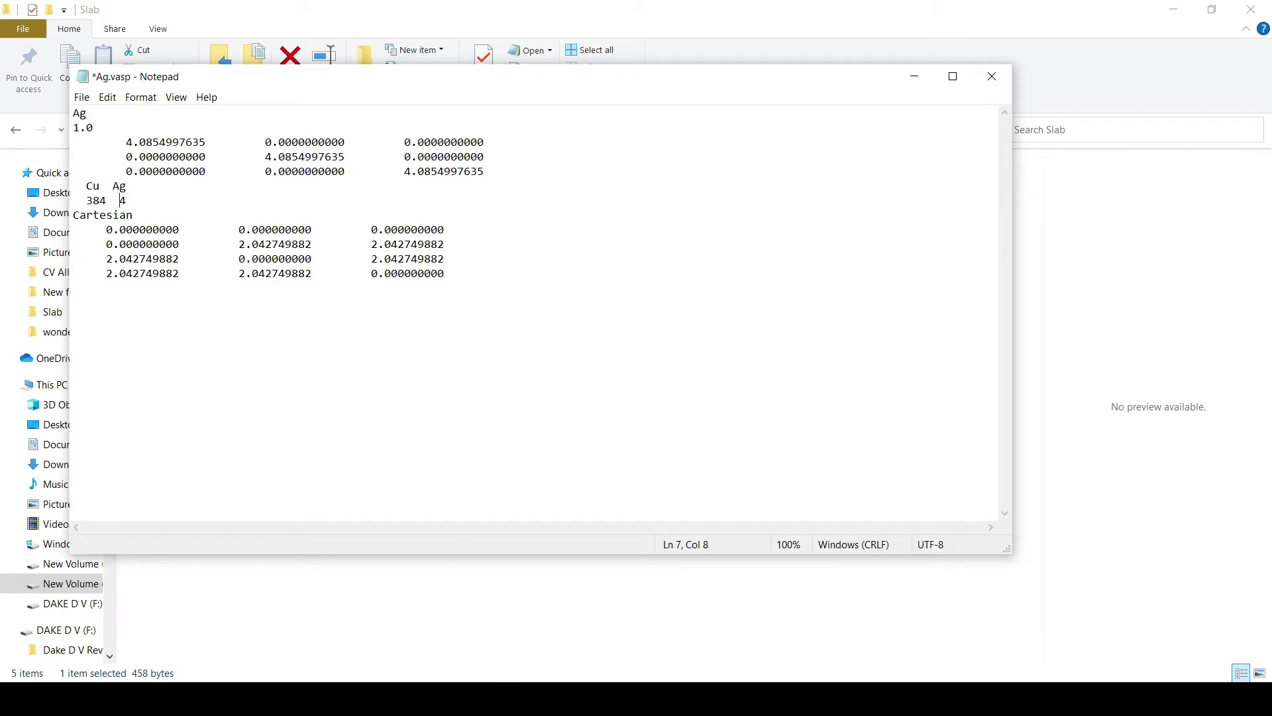
key("alt+Tab")
key("alt+Tab")
type("29")
left_click(113, 187)
type("Cu,")
- Select the four old coordinate lines in Ag.vasp, switch to Excel, then format Sheet2 columns B to D as six-decimal numbers and copy them
left_click_drag(81, 236, 372, 345)
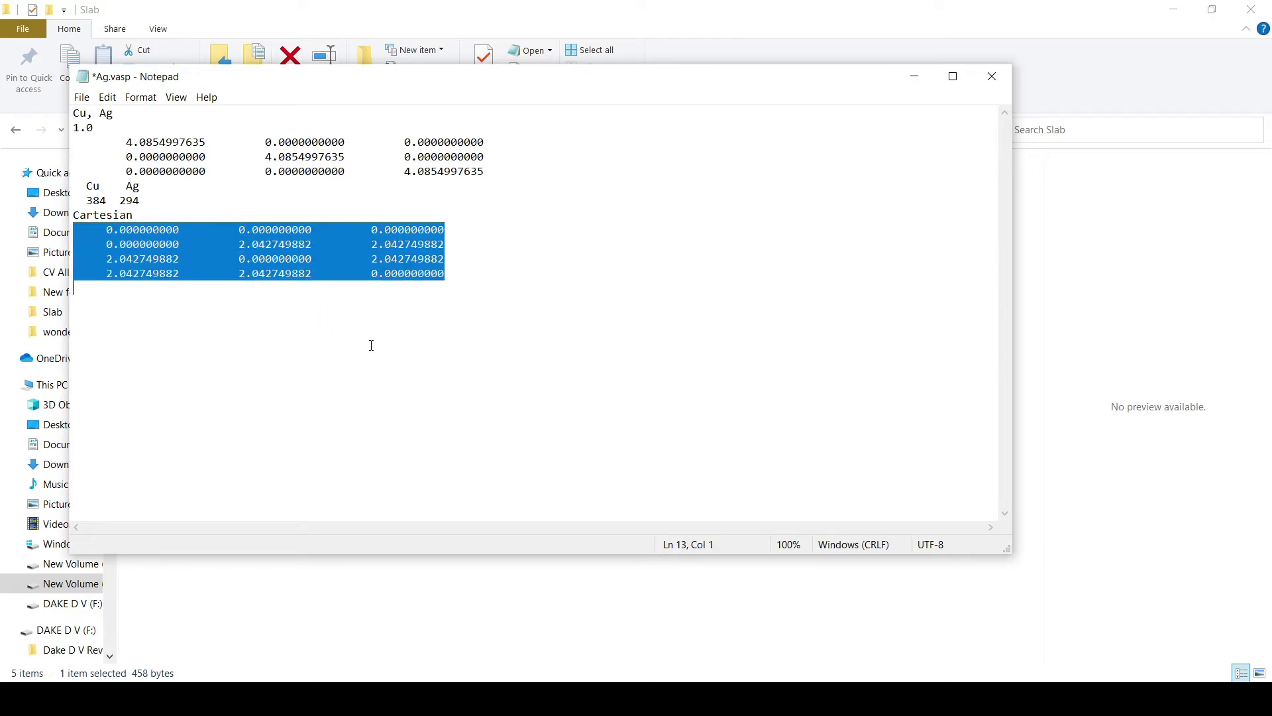
key("alt+Tab")
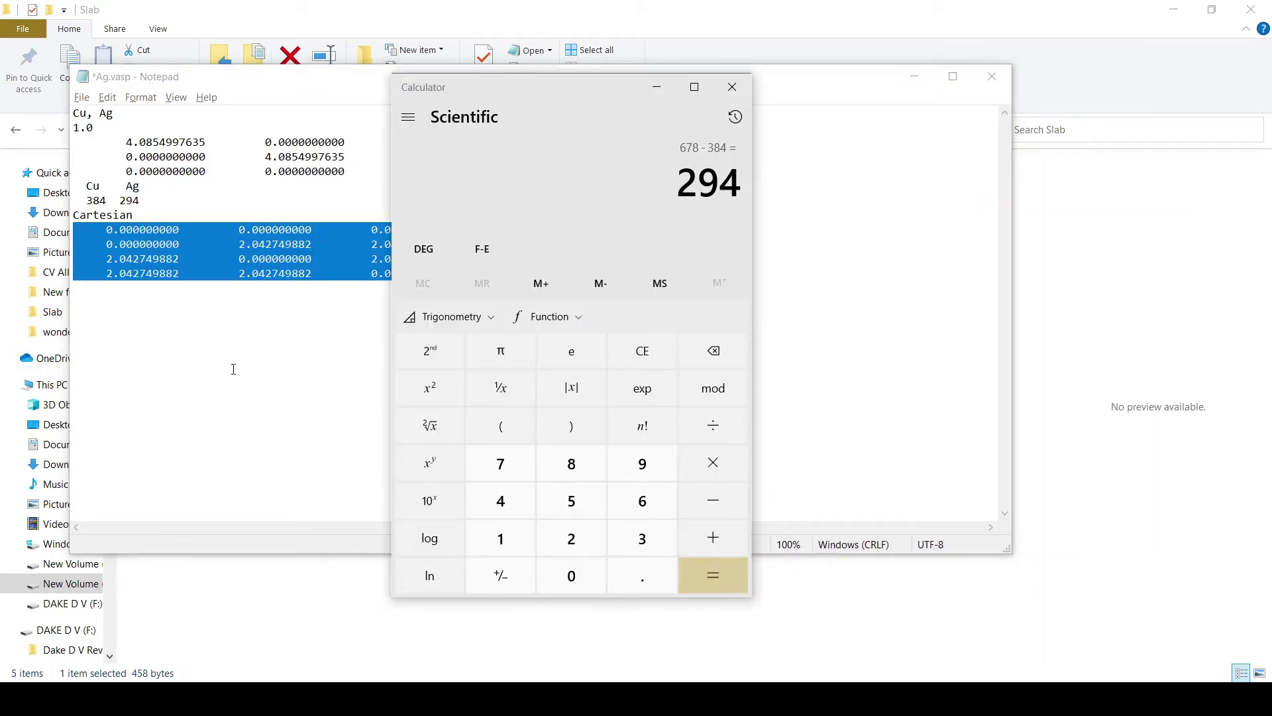
key("alt+Tab")
key("Tab")
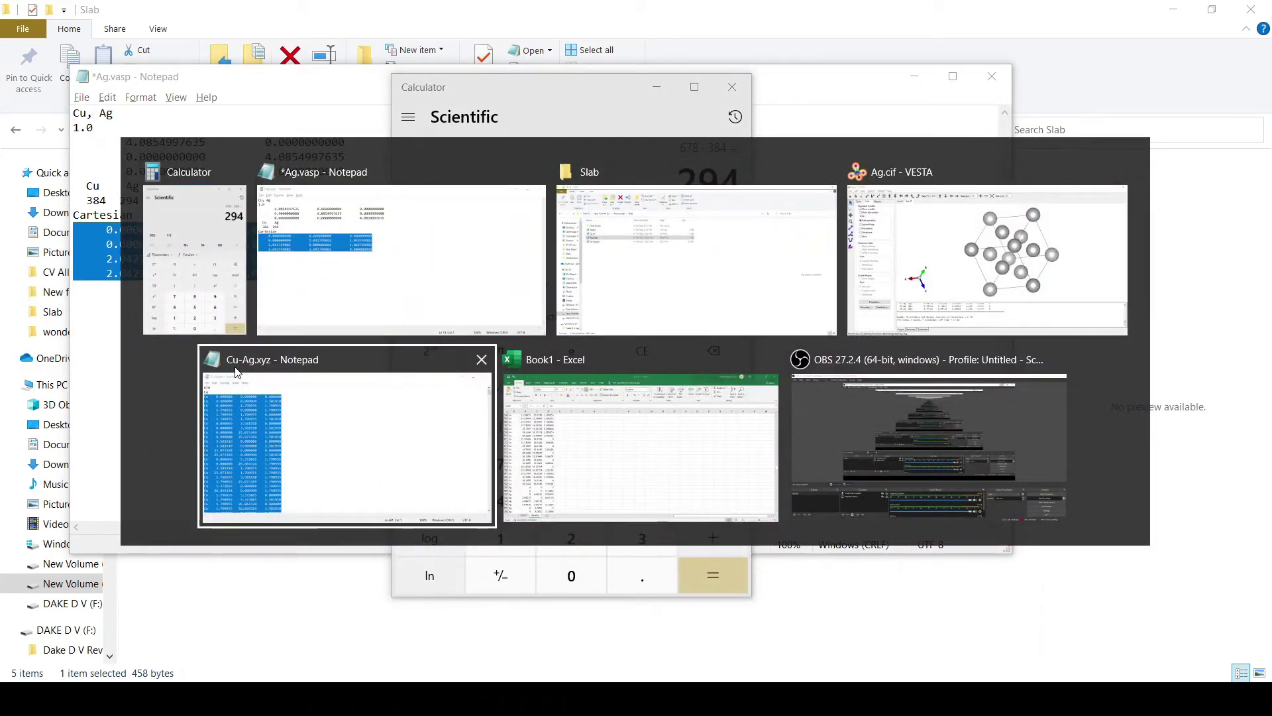
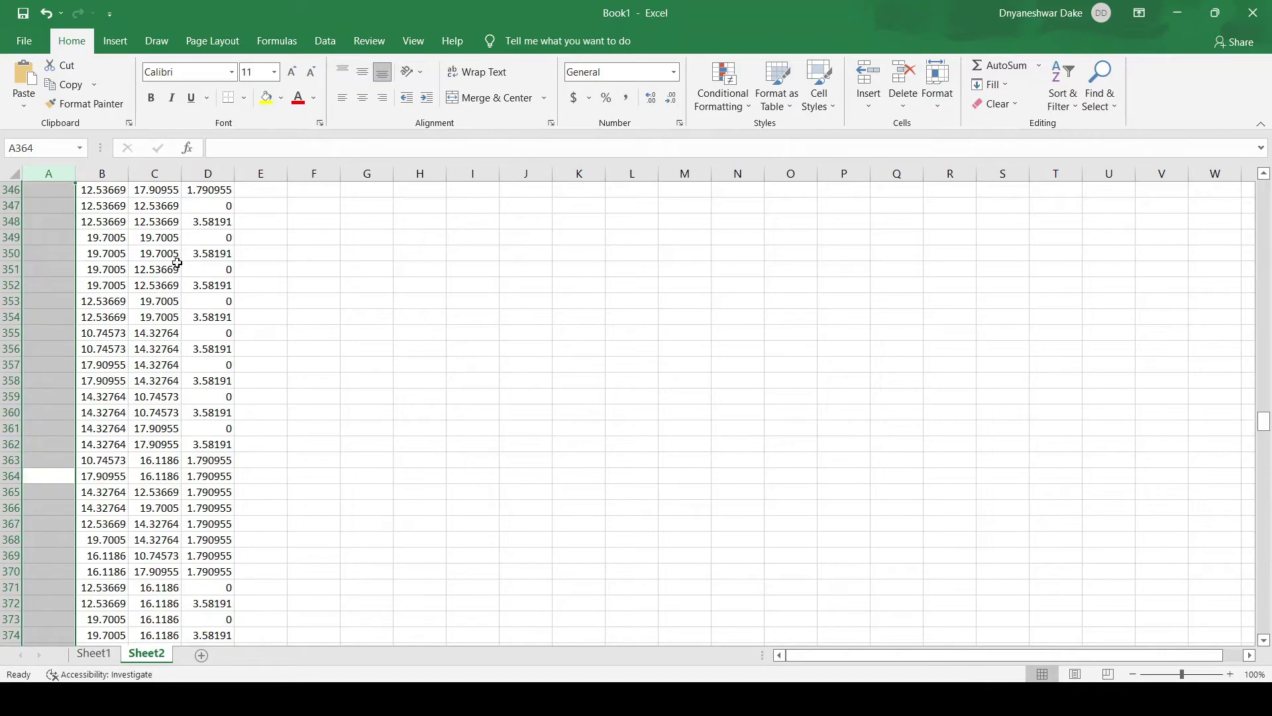
left_click_drag(109, 174, 199, 178)
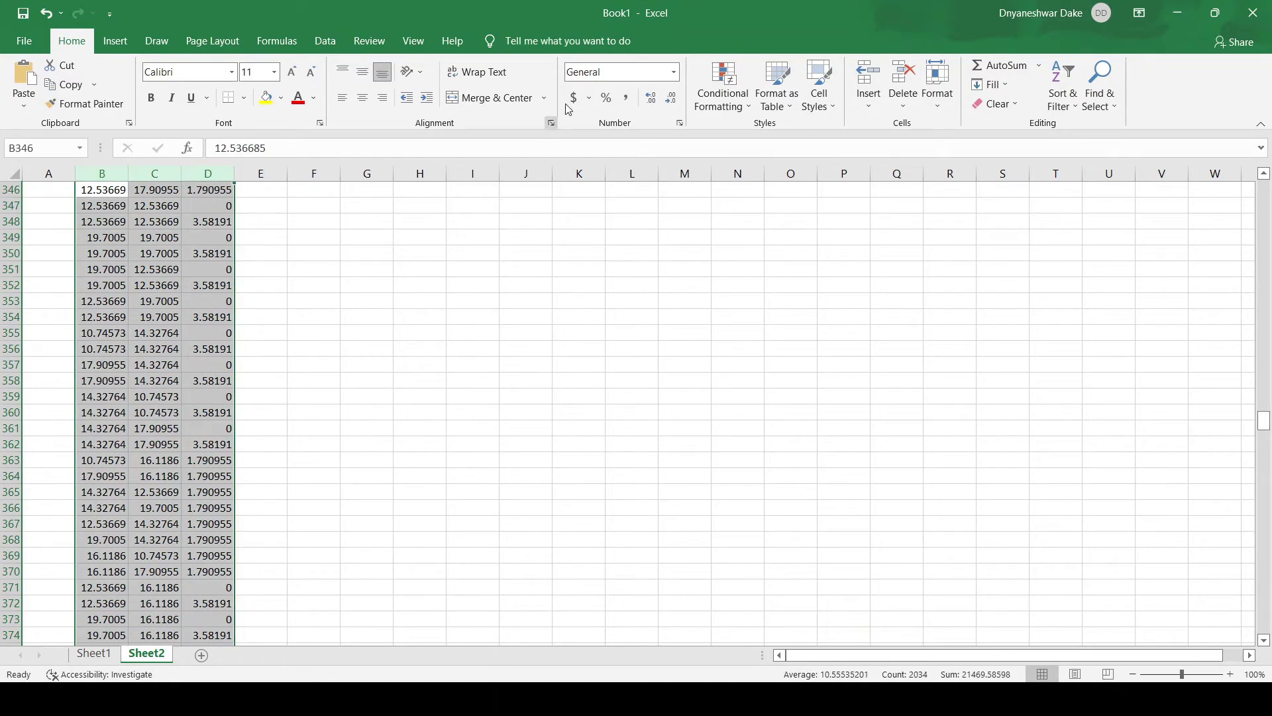
left_click(680, 124)
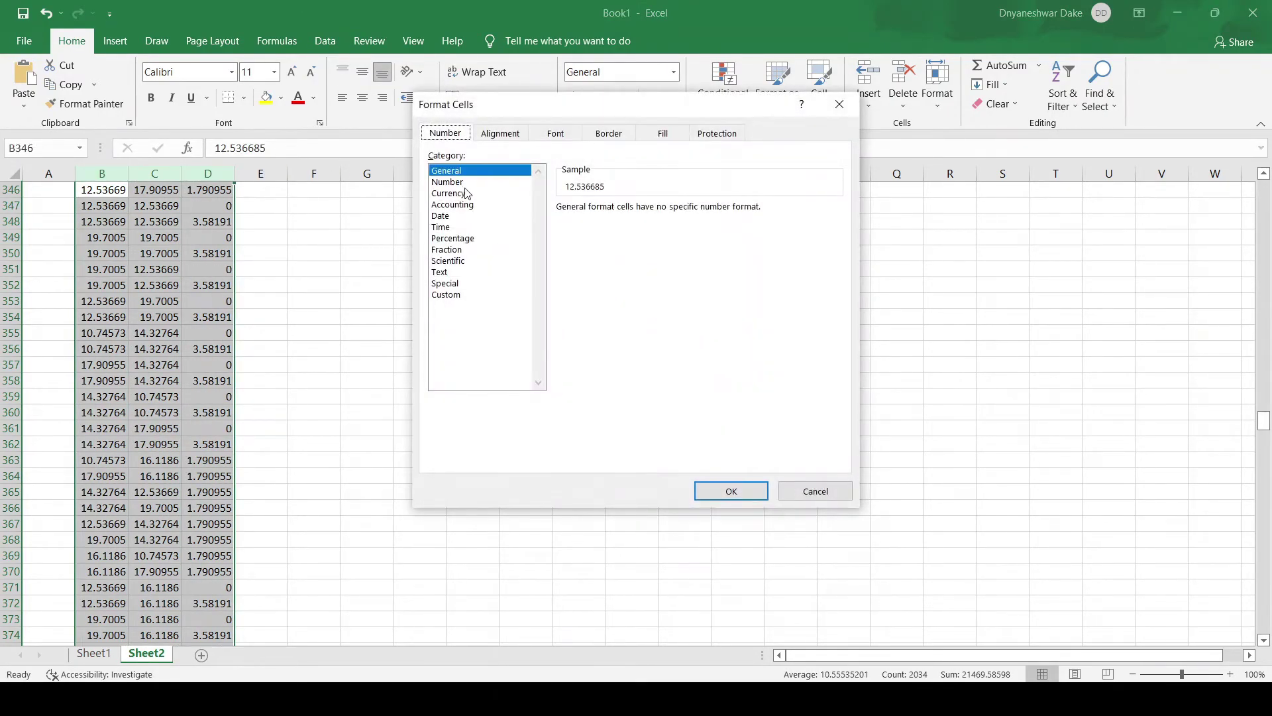
left_click(454, 182)
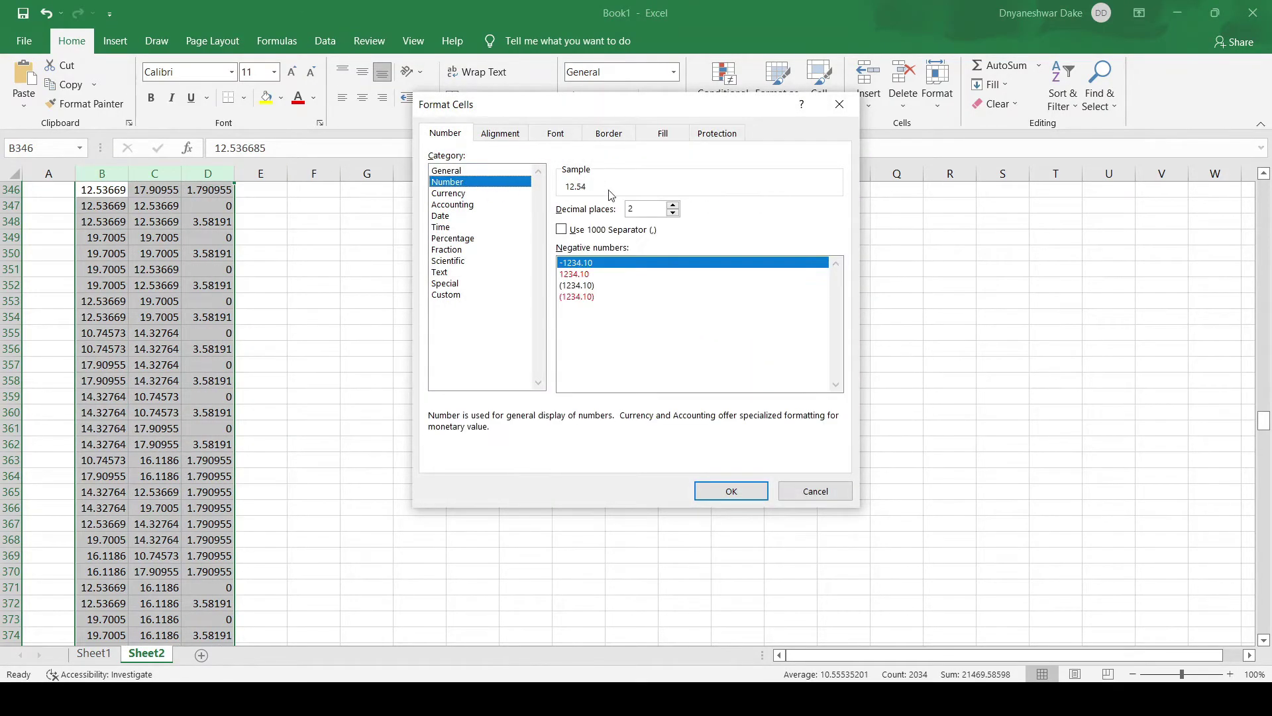
left_click(673, 205)
left_click(673, 205)
left_click(673, 205)
left_click(673, 206)
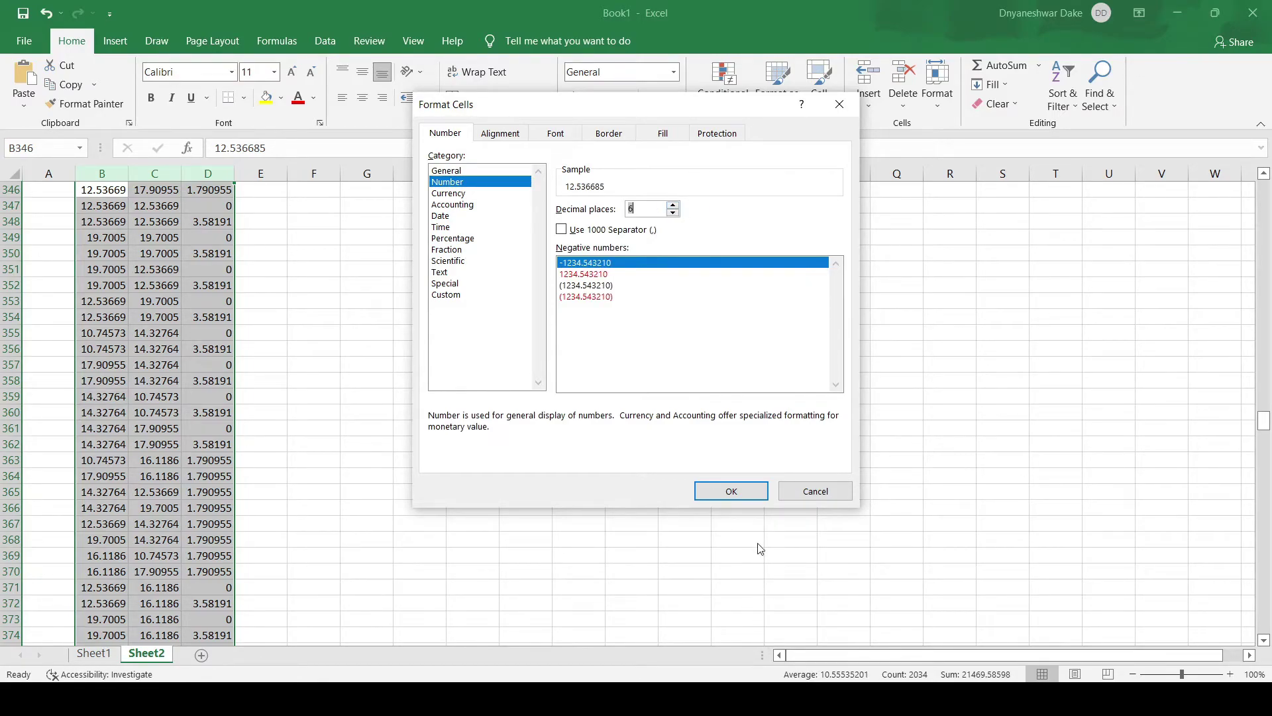
left_click(732, 490)
left_click_drag(1264, 424, 1264, 188)
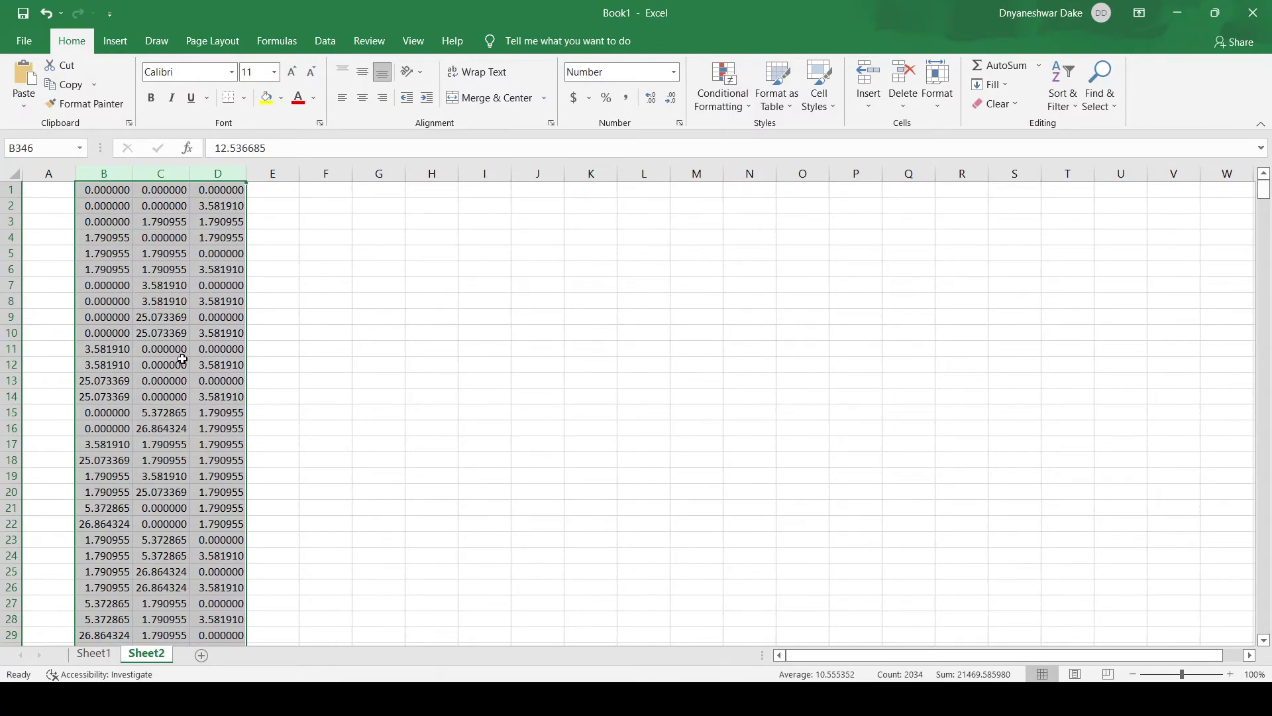
key("ctrl+c")
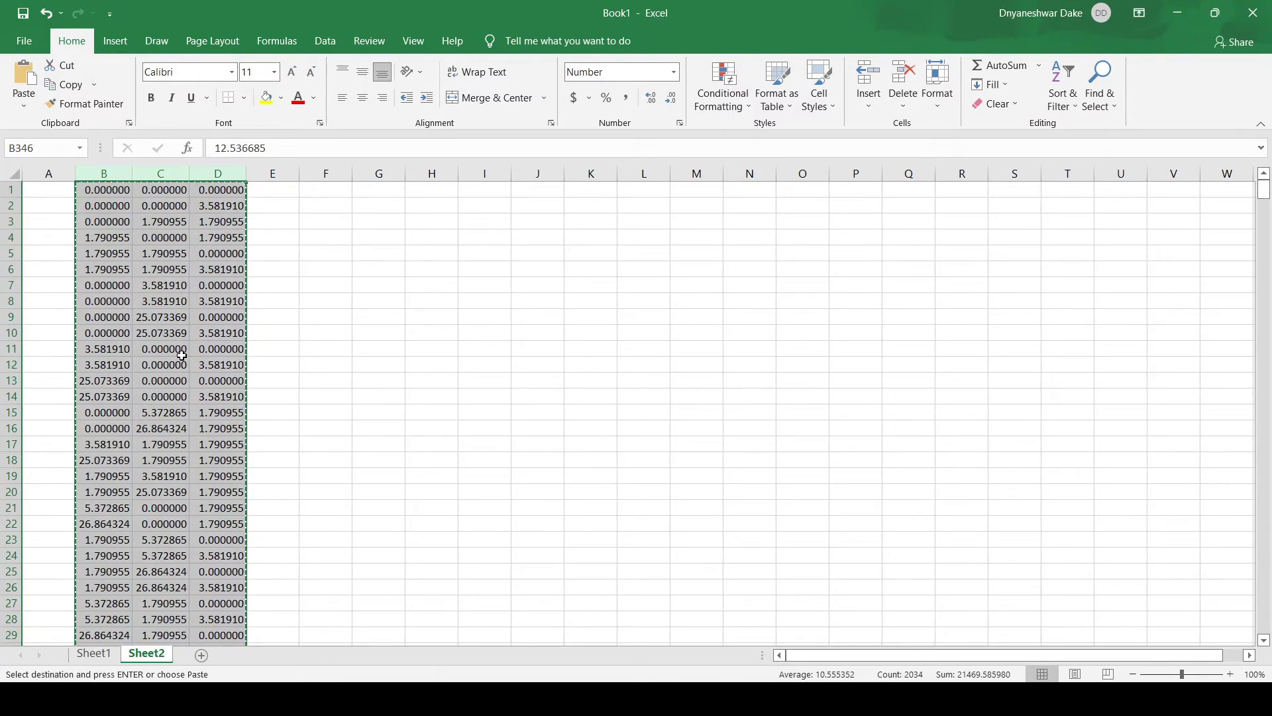
key("alt+Tab")
key("alt+Tab")
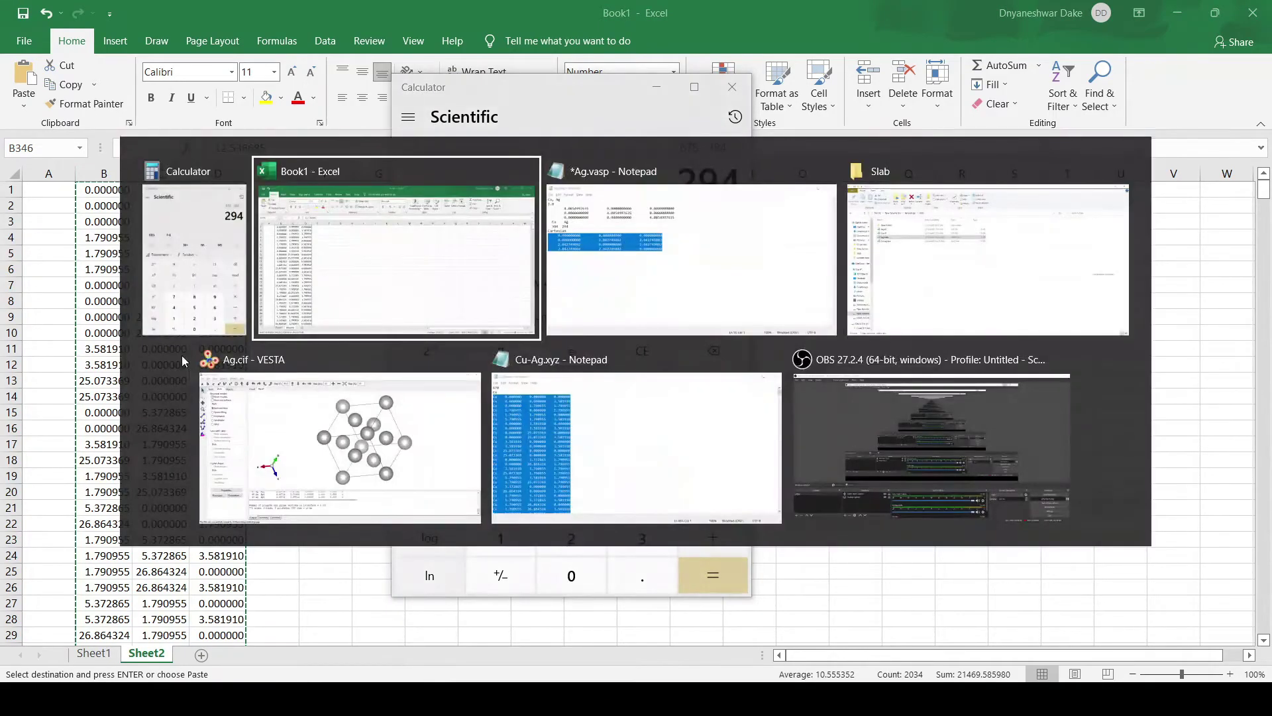
key("alt+Tab")
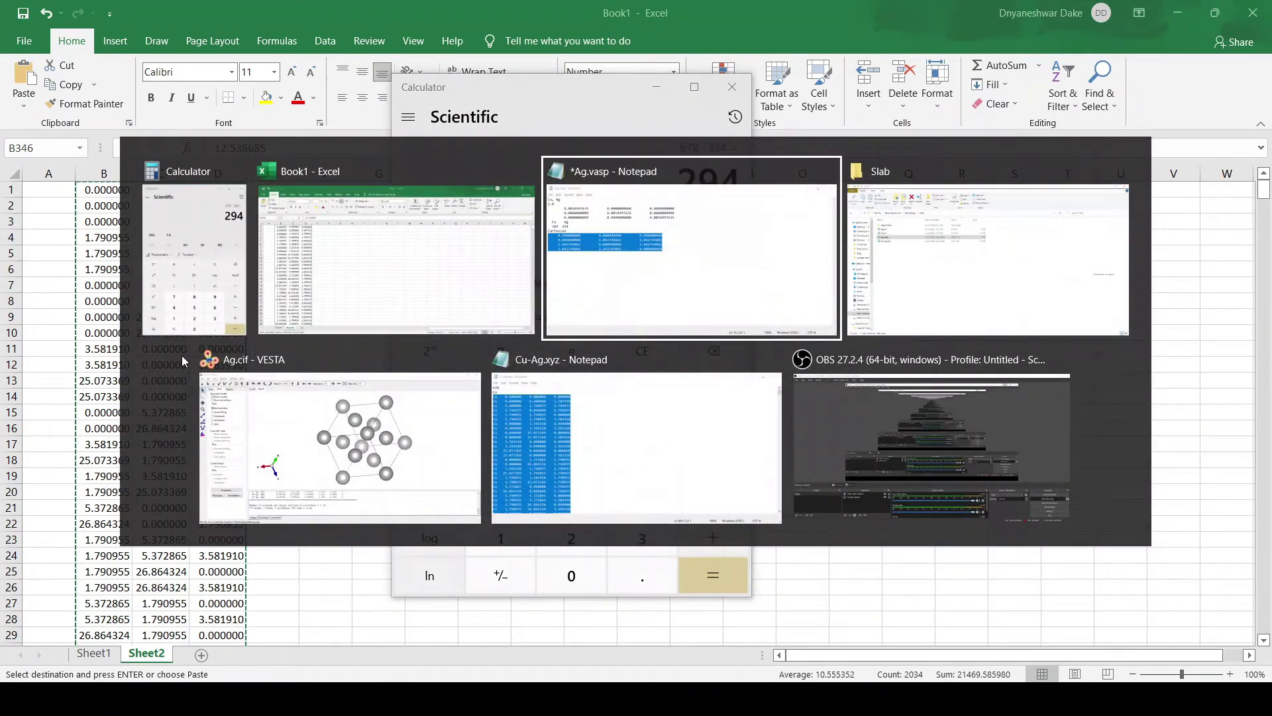
key("alt+Tab")
key("alt+Tab")
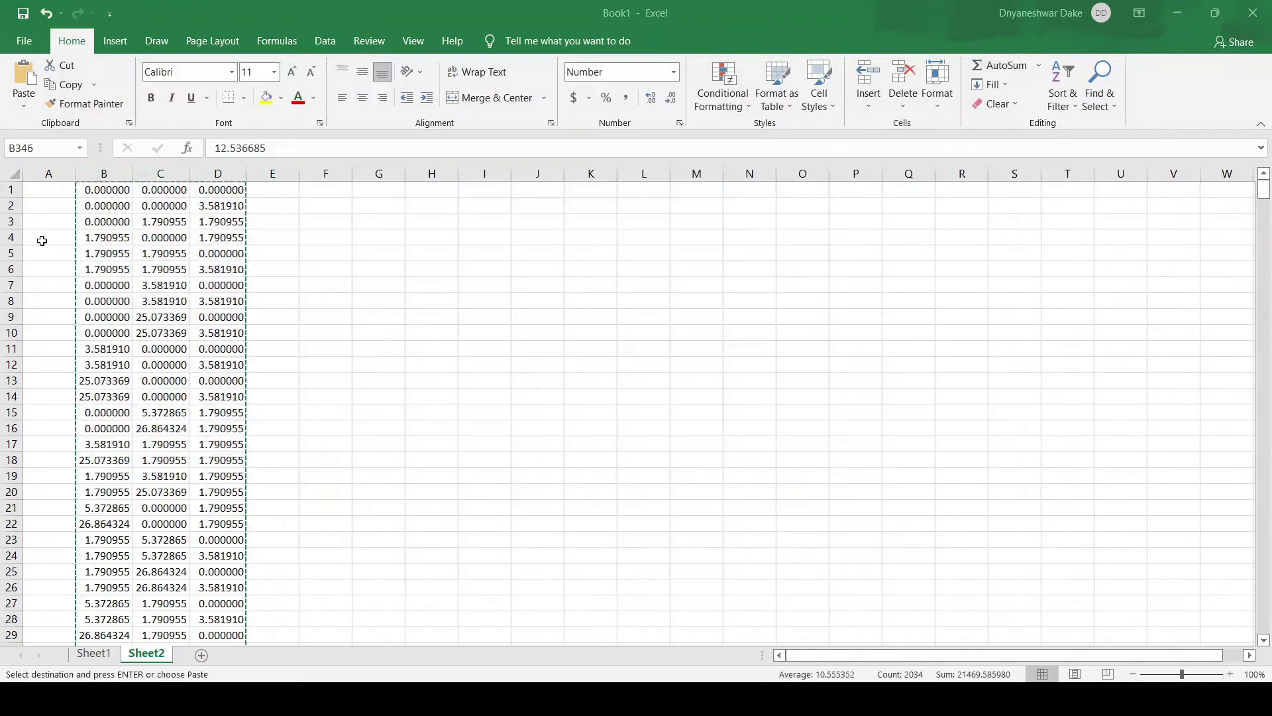
left_click(36, 191)
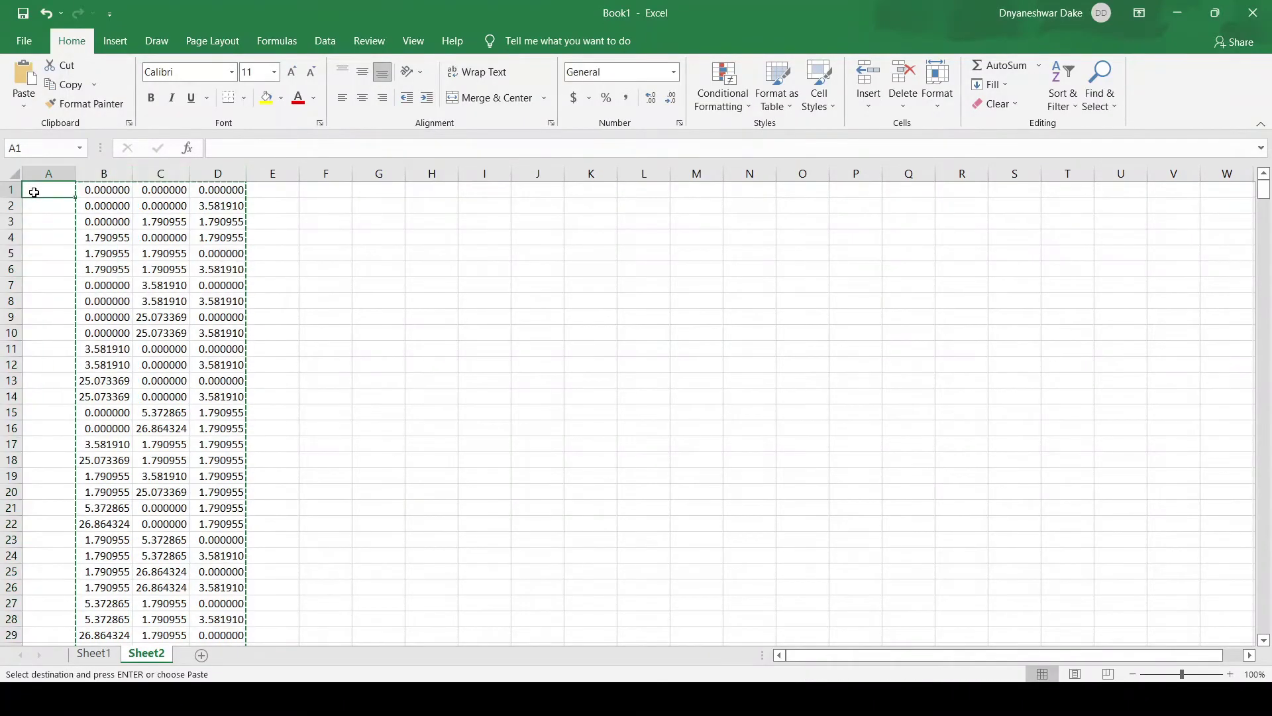
key("shift+space")
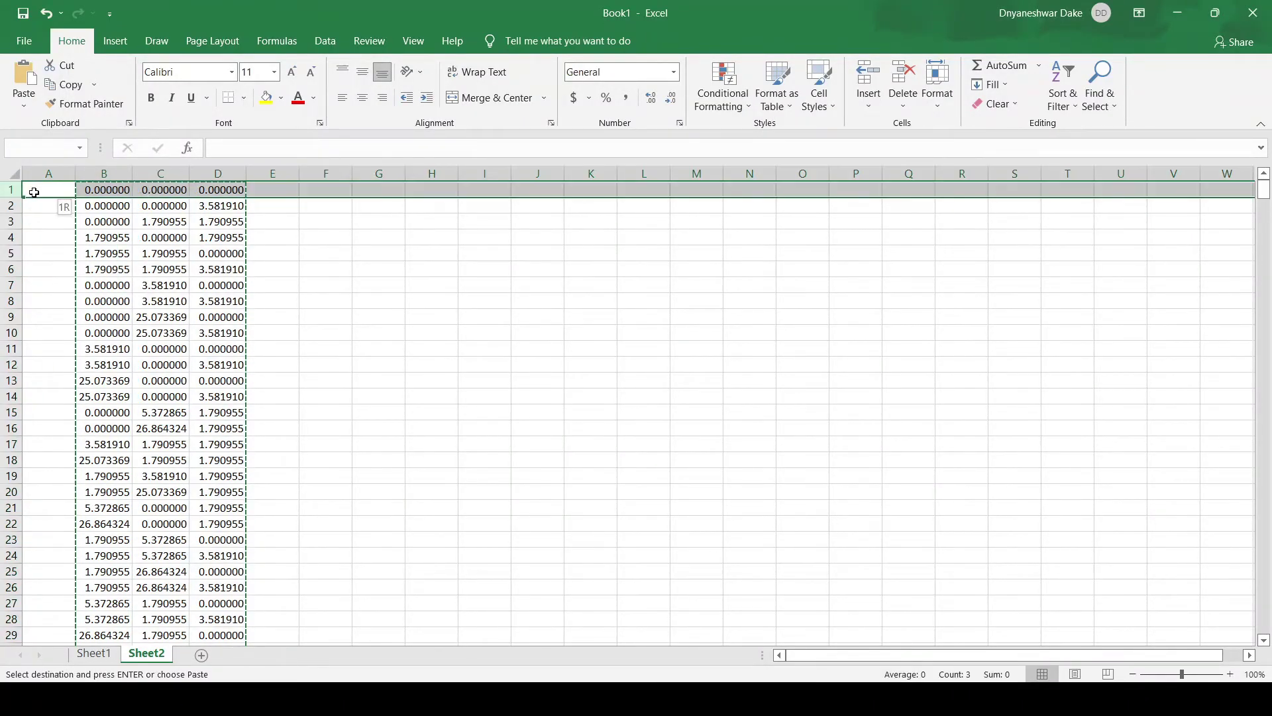
left_click(34, 192)
key("ctrl+a")
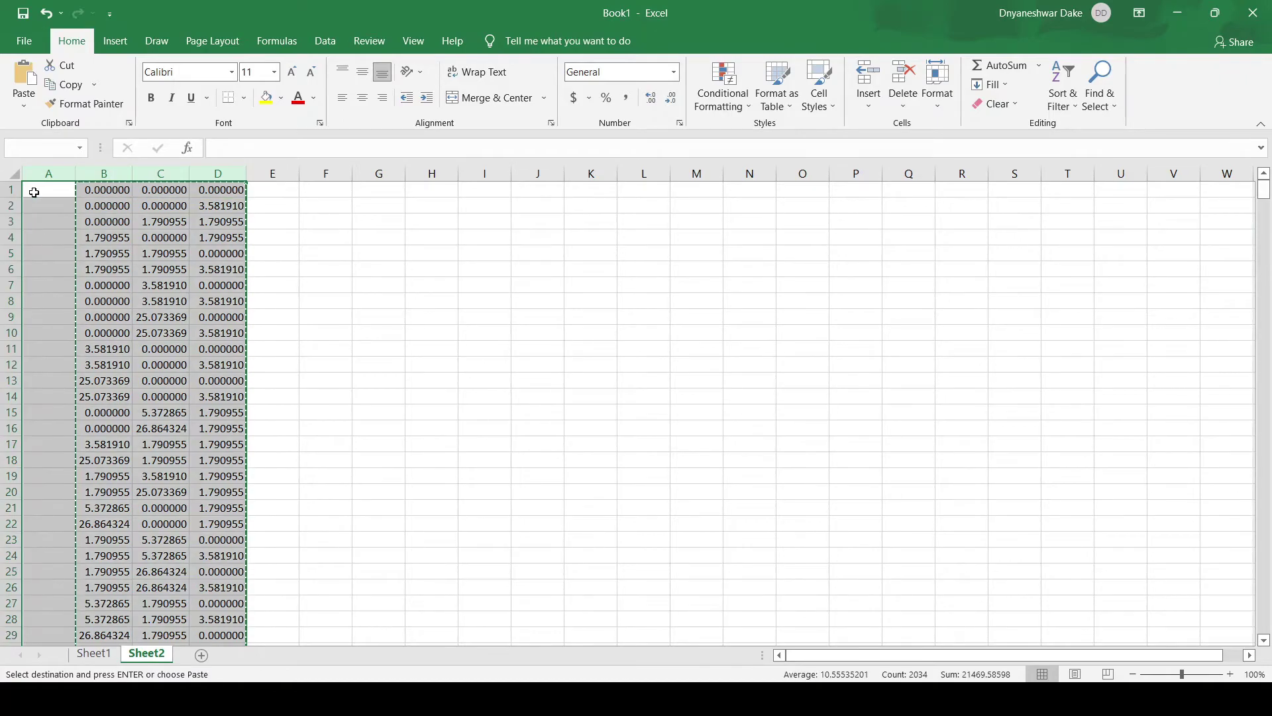
- Switch to Ag.vasp in Notepad and replace the selected coordinate lines with the copied Excel coordinates
key("alt+Tab")
key("alt+Tab")
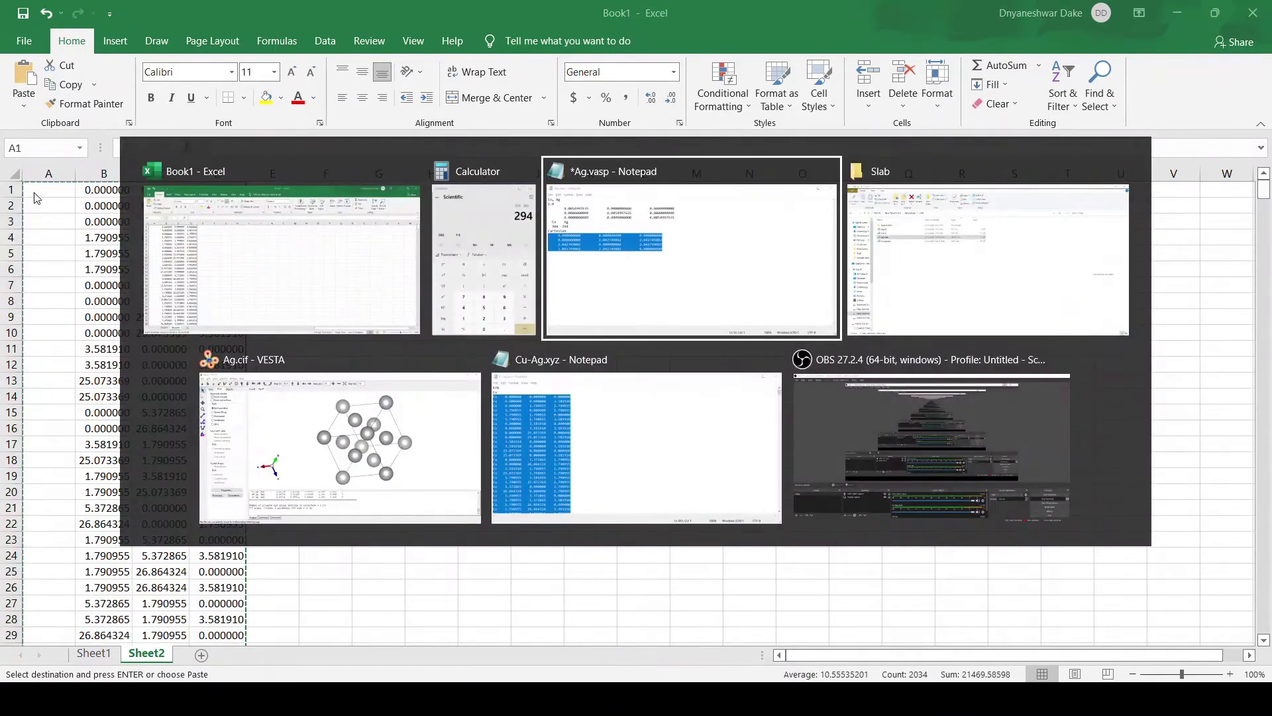
key("ctrl+v")
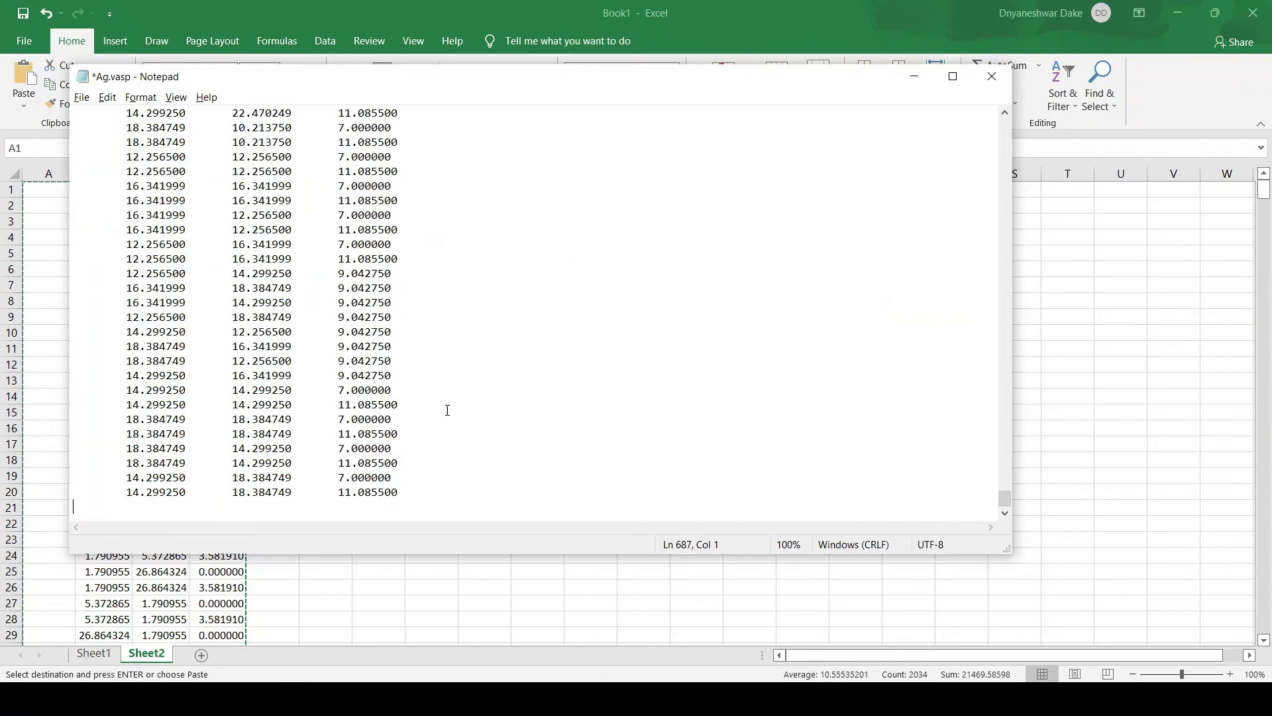
- Copy the first lattice constant from Ag.vasp, switch to Calculator, multiply 4.0854997635 by 7 and copy the product
left_click_drag(1004, 498, 1021, 119)
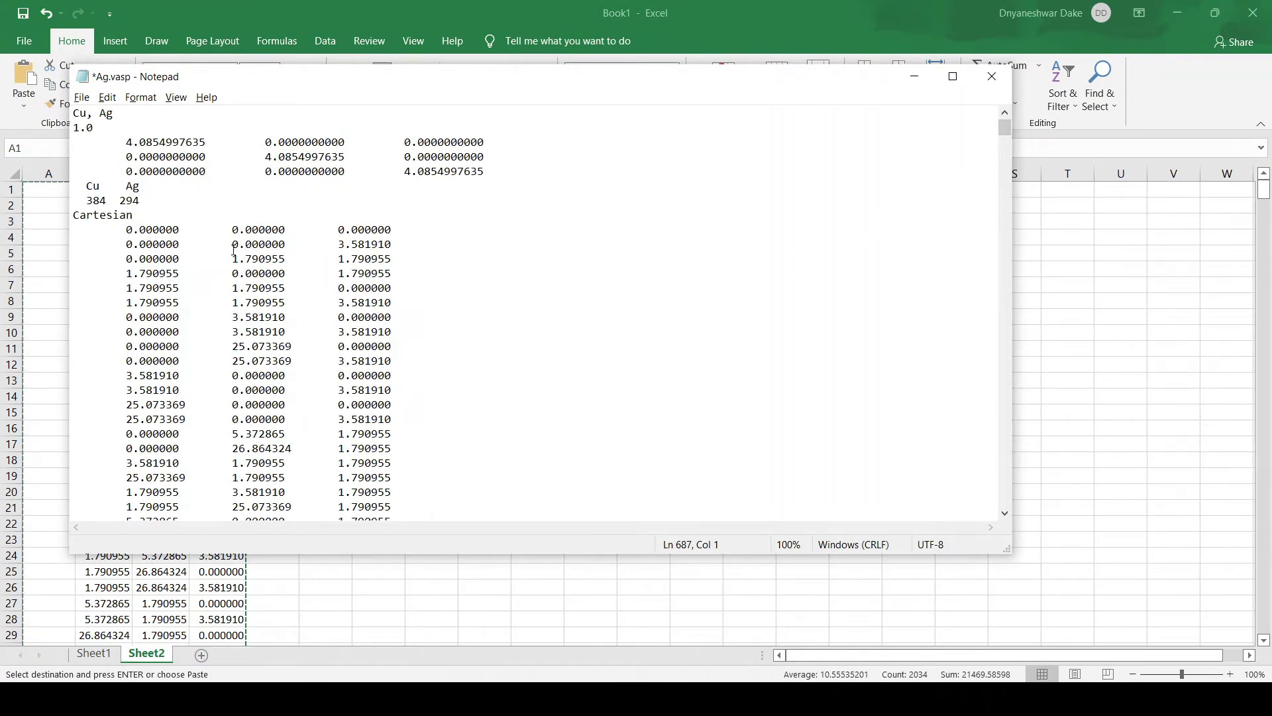
left_click_drag(129, 137, 211, 137)
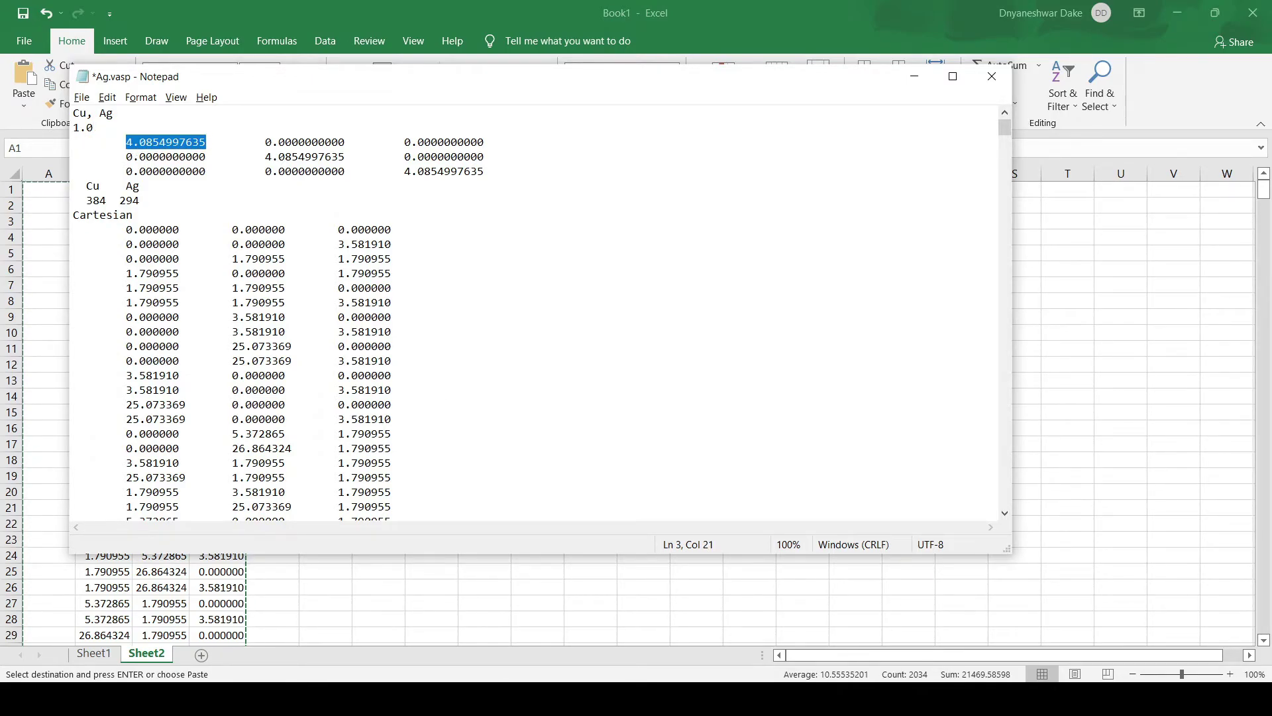
mouse_move(551, 699)
key("ctrl+c")
left_click(551, 699)
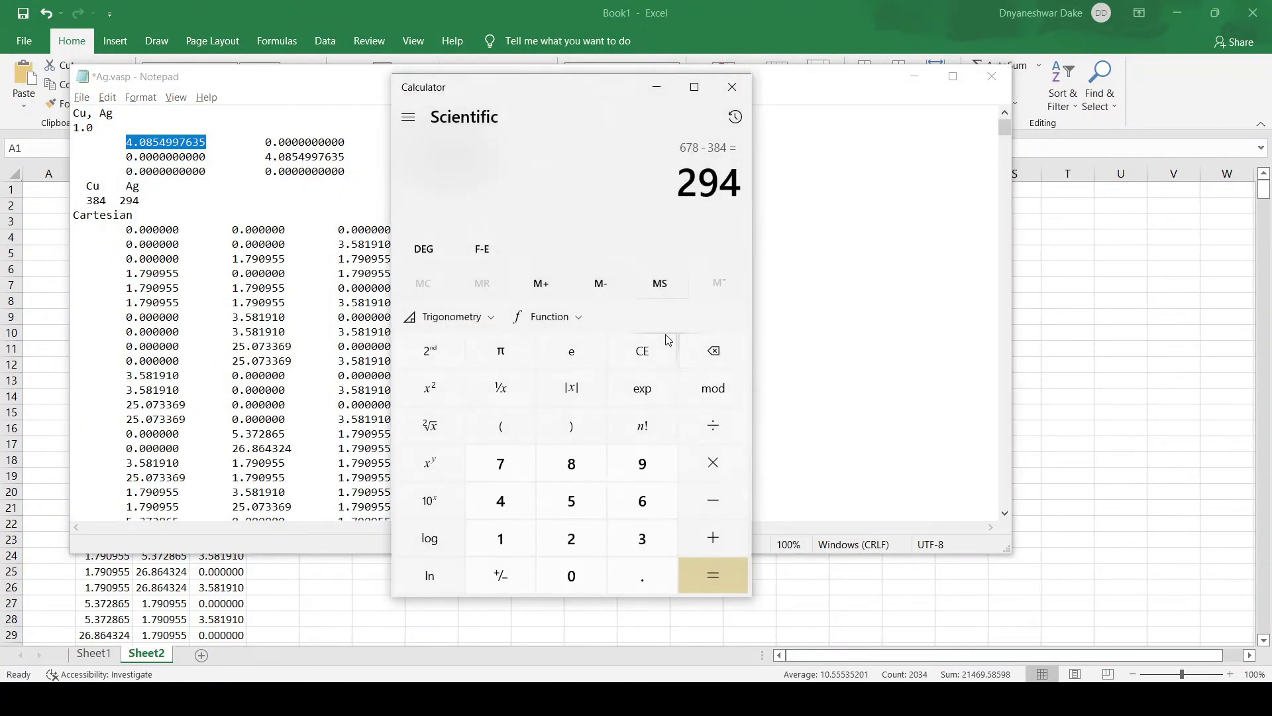
left_click(642, 350)
key("ctrl+v")
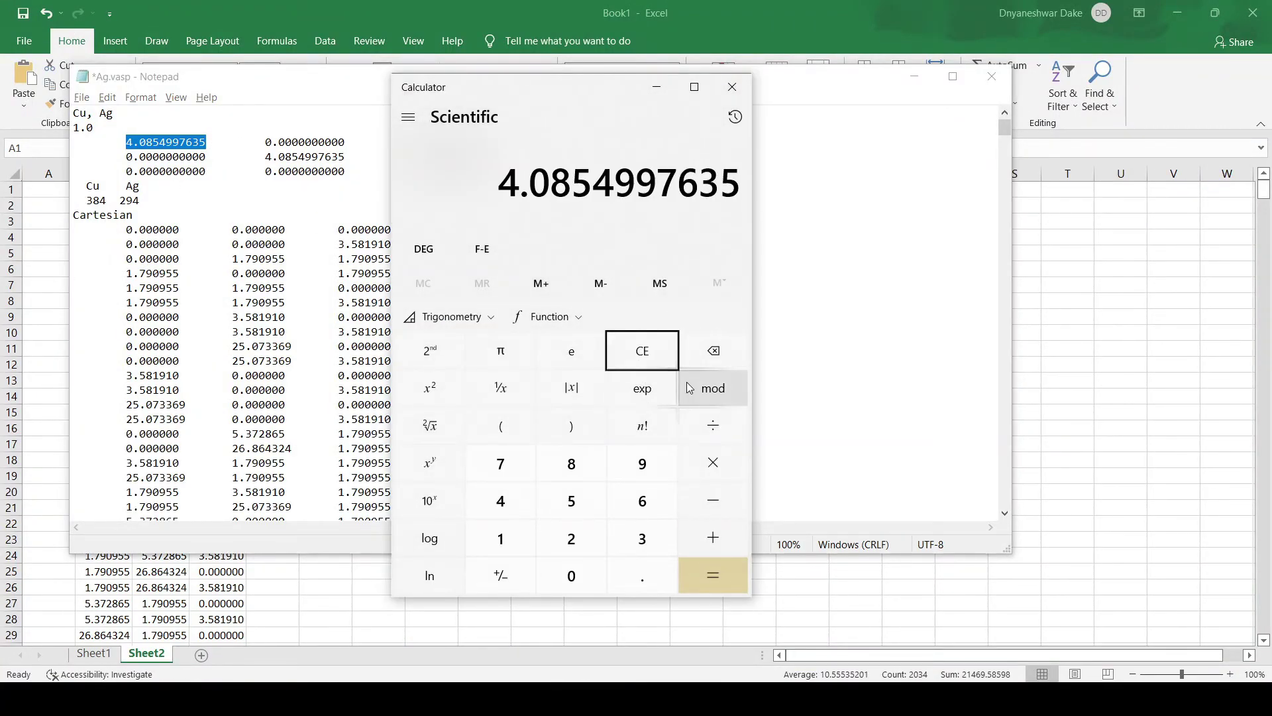
key("asterisk")
key("7")
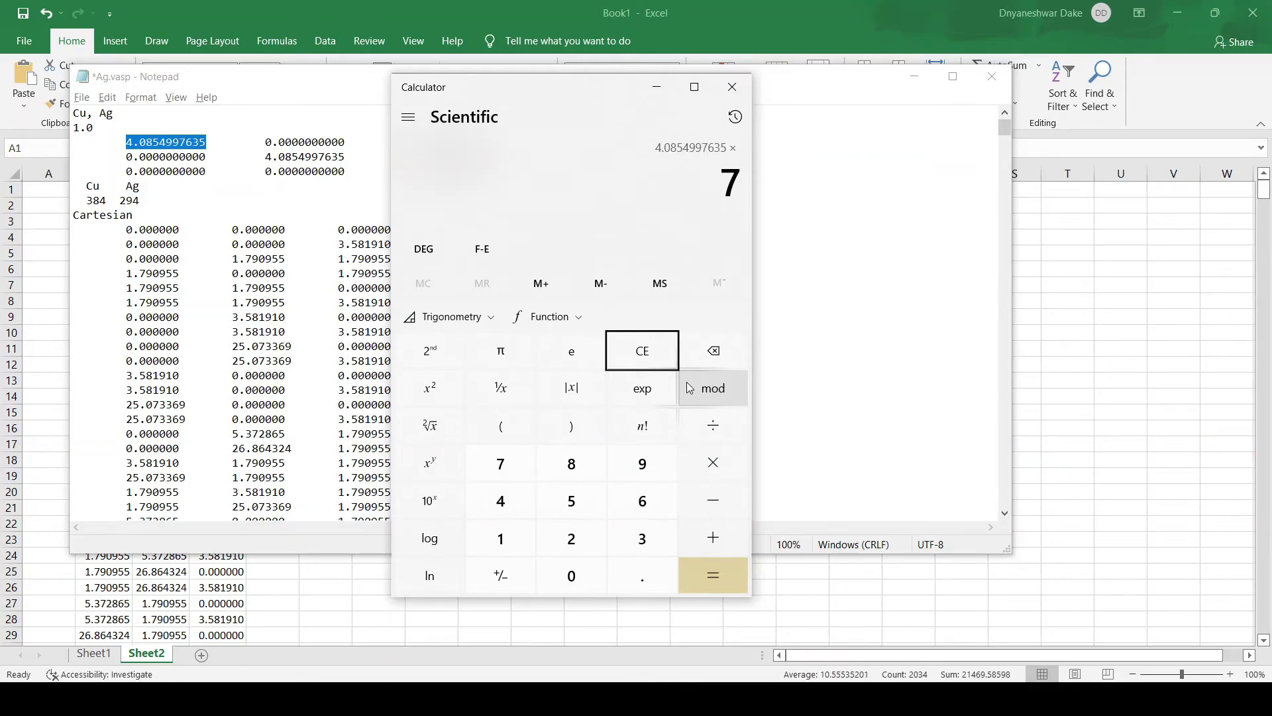
key("Return")
left_click_drag(477, 183, 736, 197)
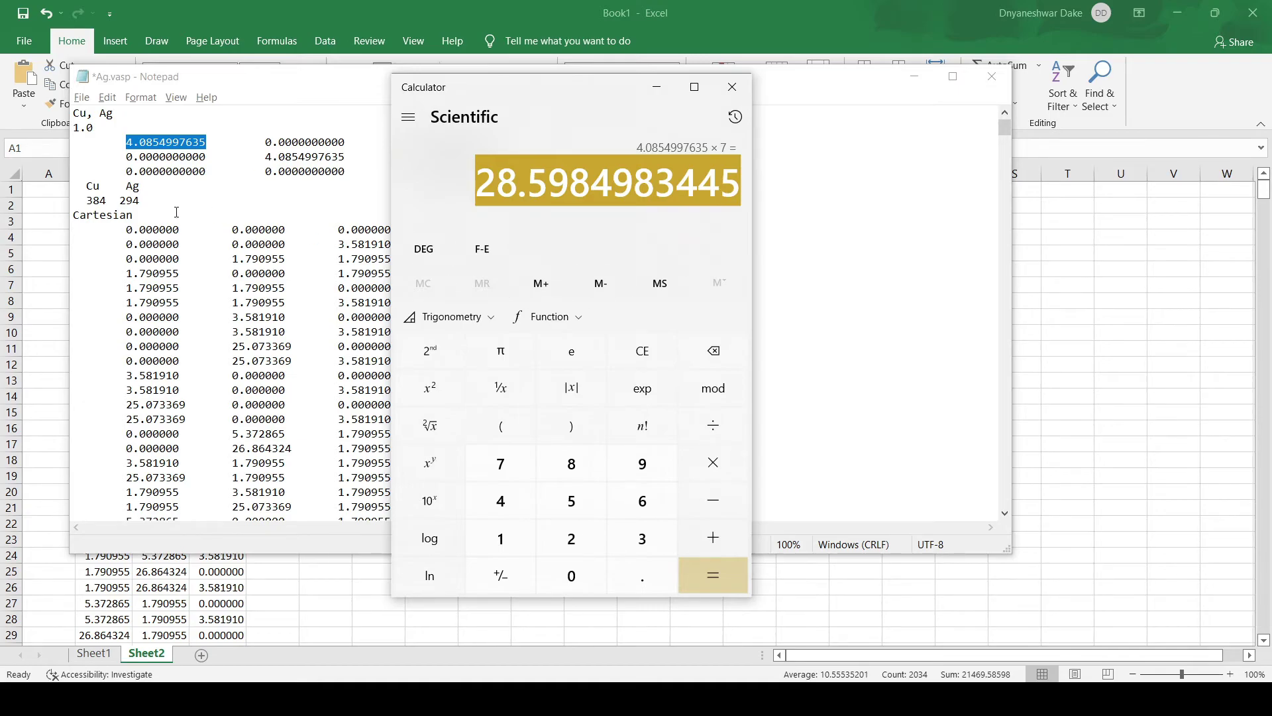
- Switch back to Ag.vasp in Notepad, replace the first two diagonal lattice constants with 28.5984983445 and realign the lattice rows
left_click(122, 155)
left_click_drag(127, 142, 198, 137)
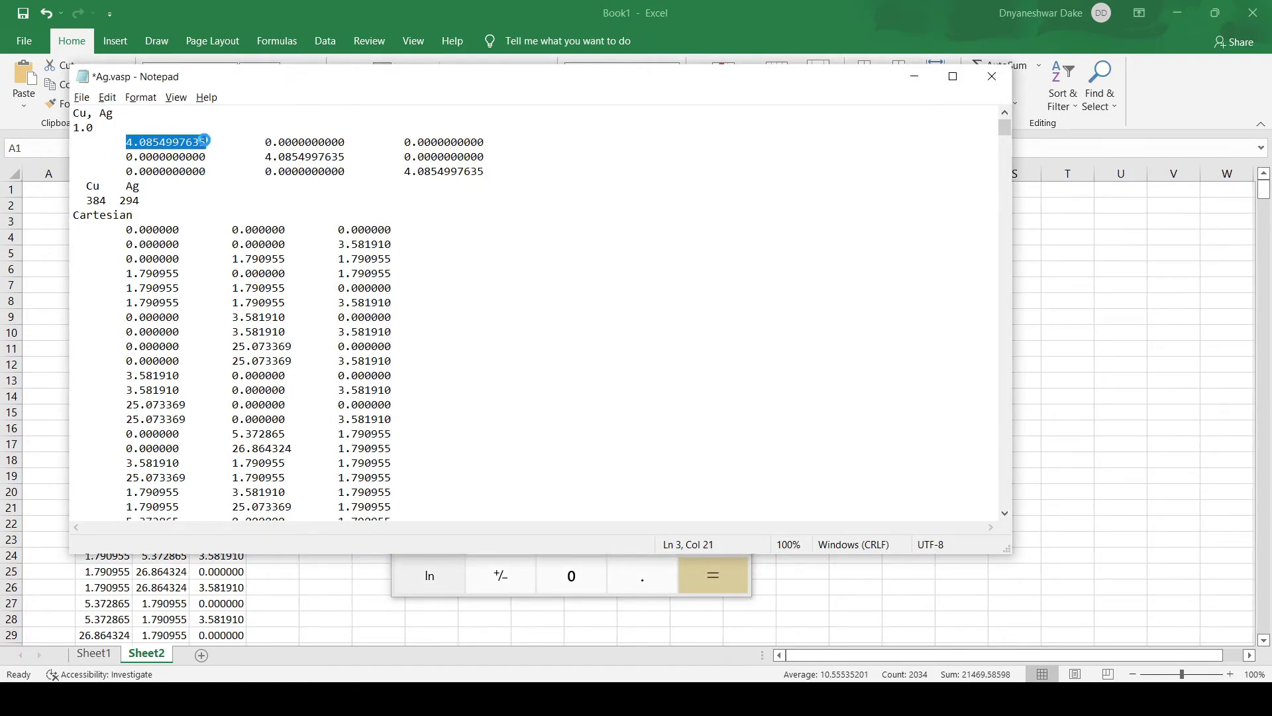
key("ctrl+v")
left_click_drag(265, 156, 352, 159)
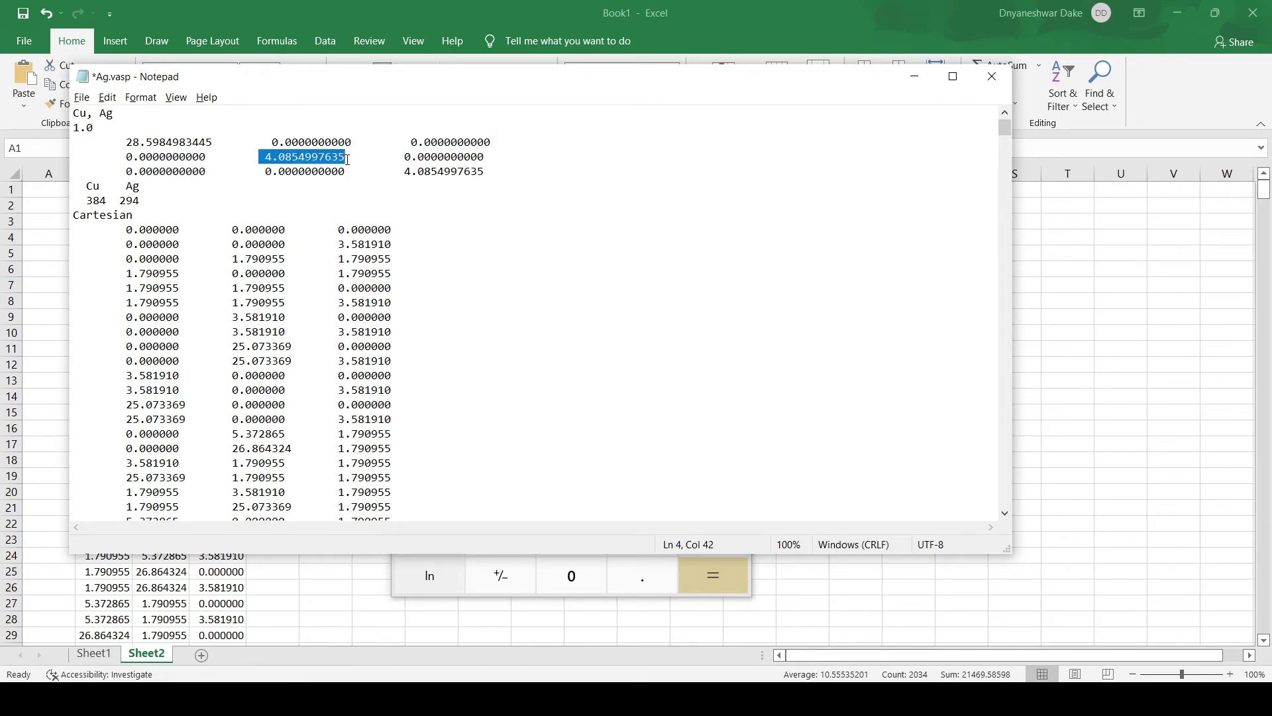
key("ctrl+v")
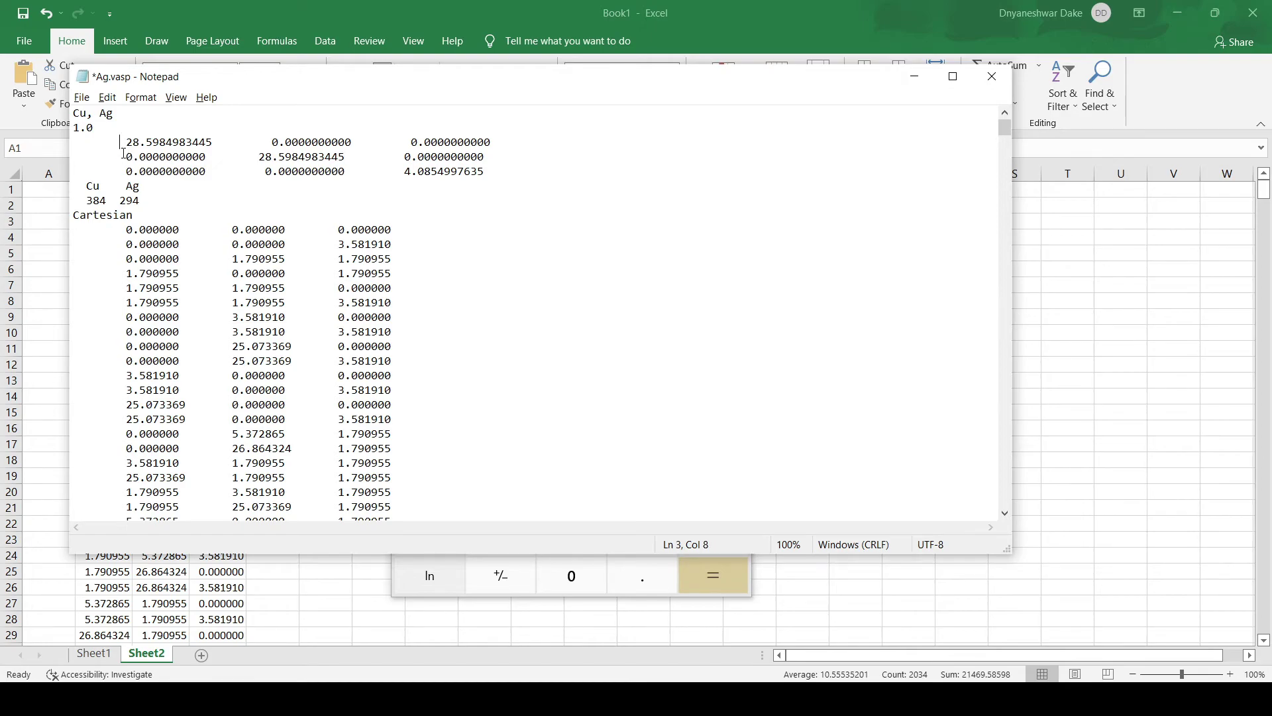
key("Delete")
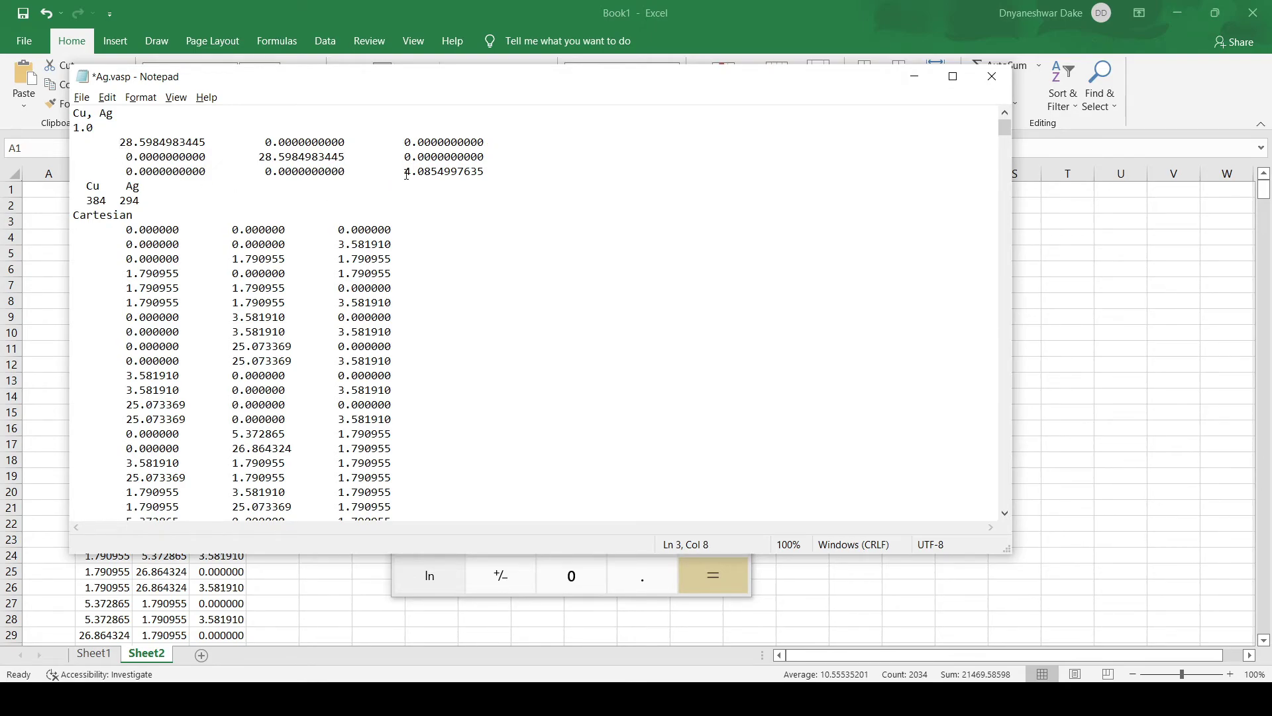
- Set the third diagonal lattice constant to 50.00000000 and save the file as Cu-Ag-hetro.vasp in the Slab folder
left_click_drag(406, 174, 493, 173)
type("50.00000000")
left_click(80, 97)
left_click(131, 179)
left_click(187, 415)
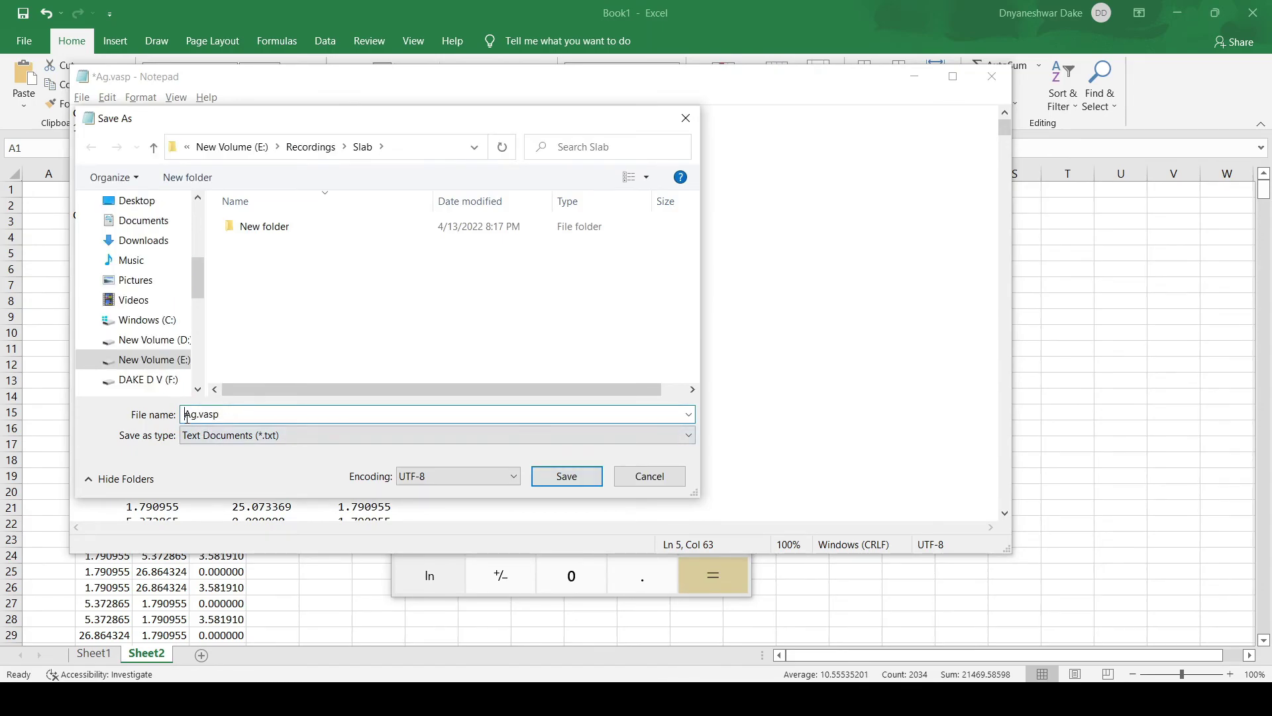
type("Cu-Ag-hetro")
left_click(566, 476)
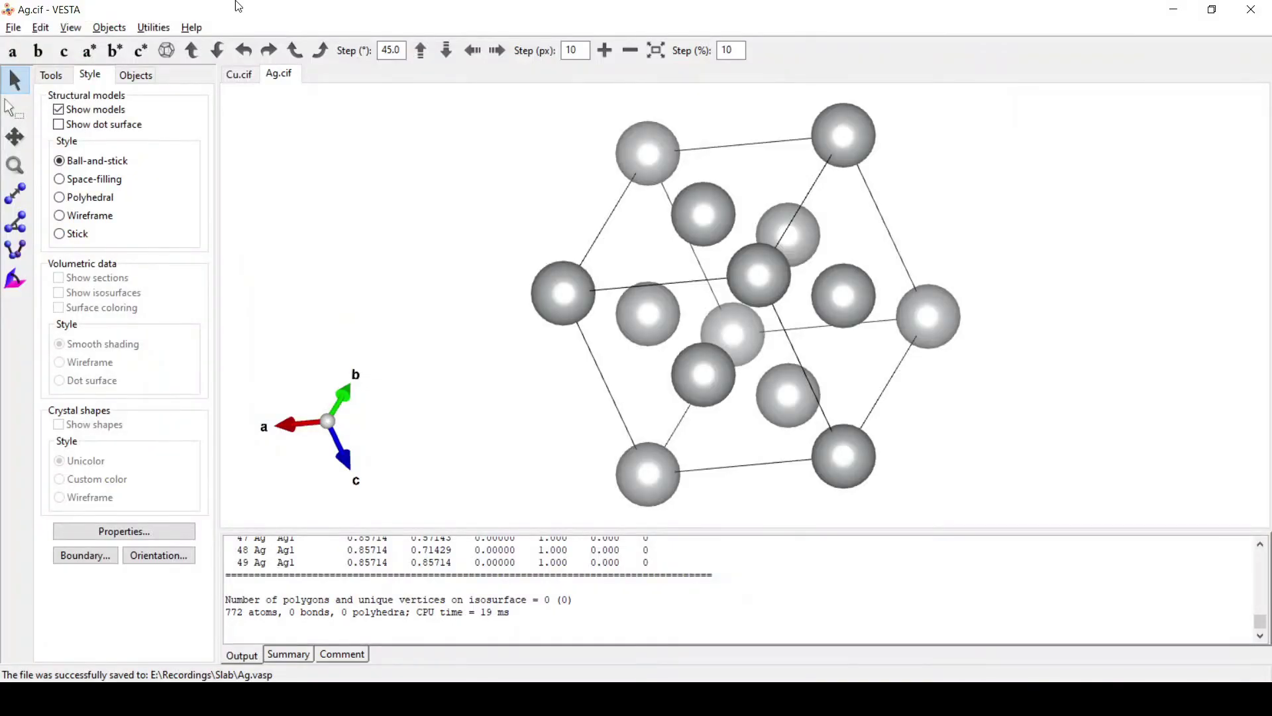
- Switch to VESTA and open Cu-Ag-hetro.vasp from the Slab folder
left_click(13, 27)
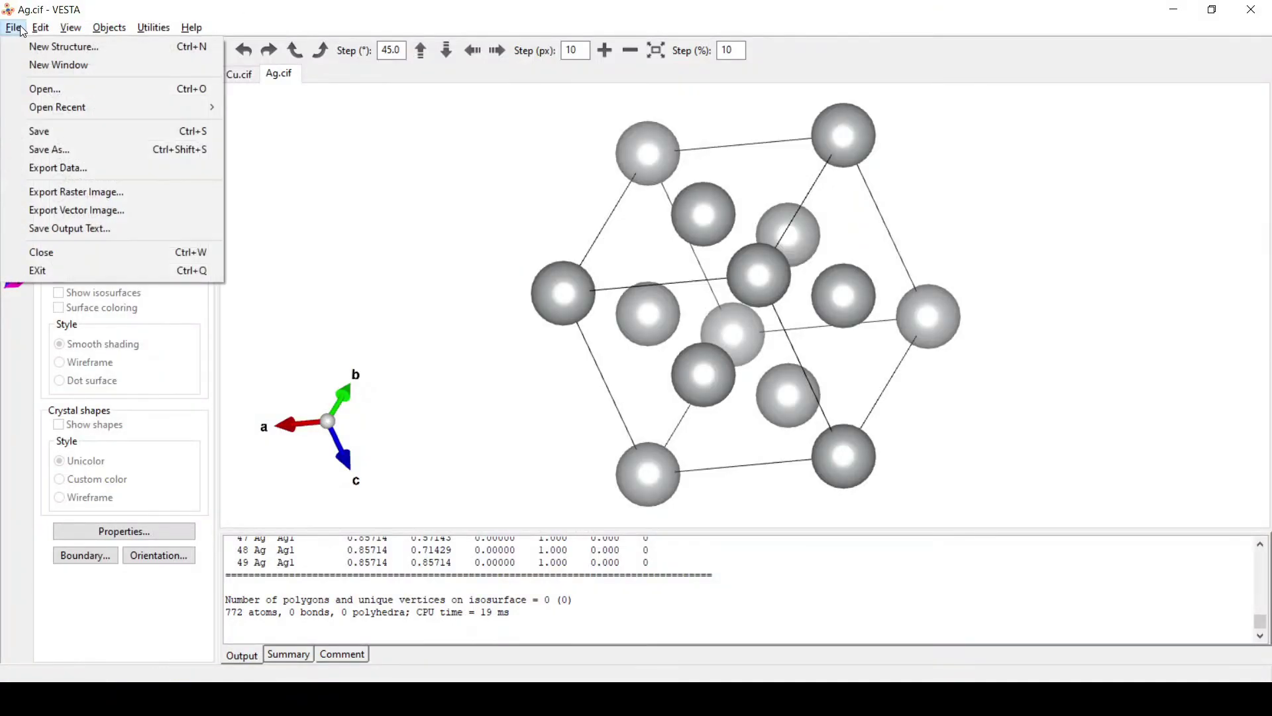
left_click(57, 94)
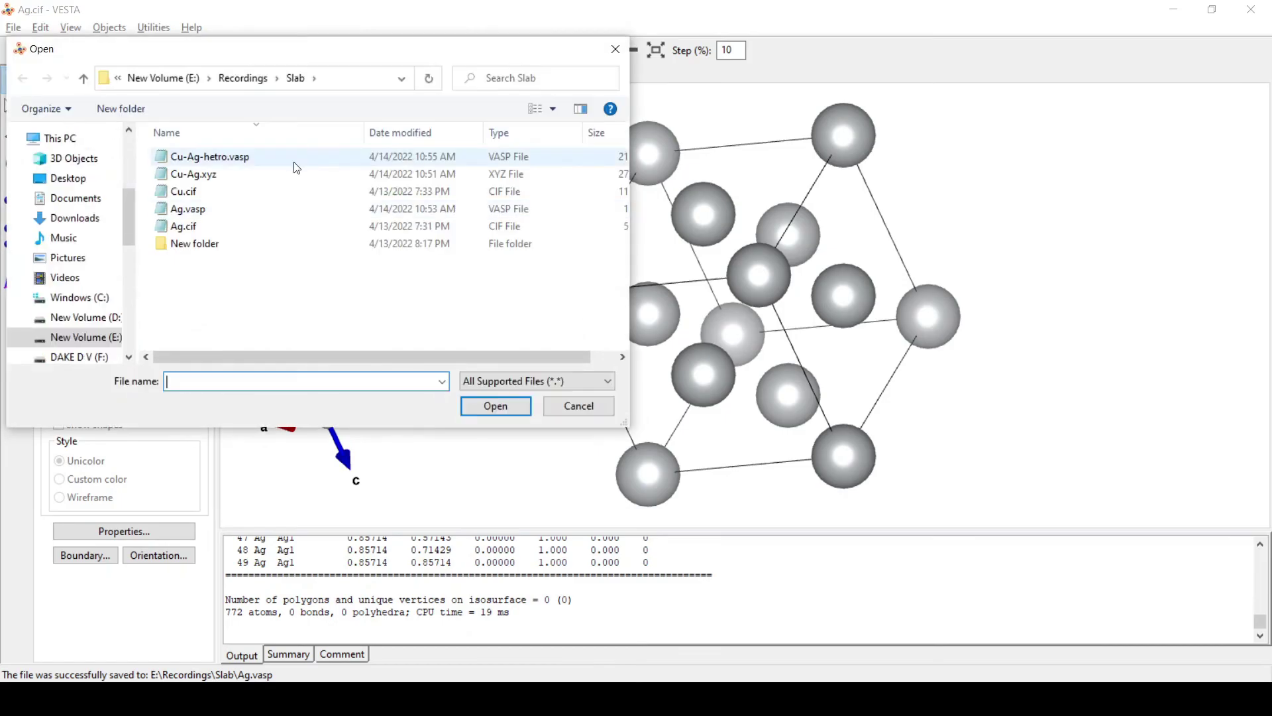
left_click(236, 156)
left_click(496, 406)
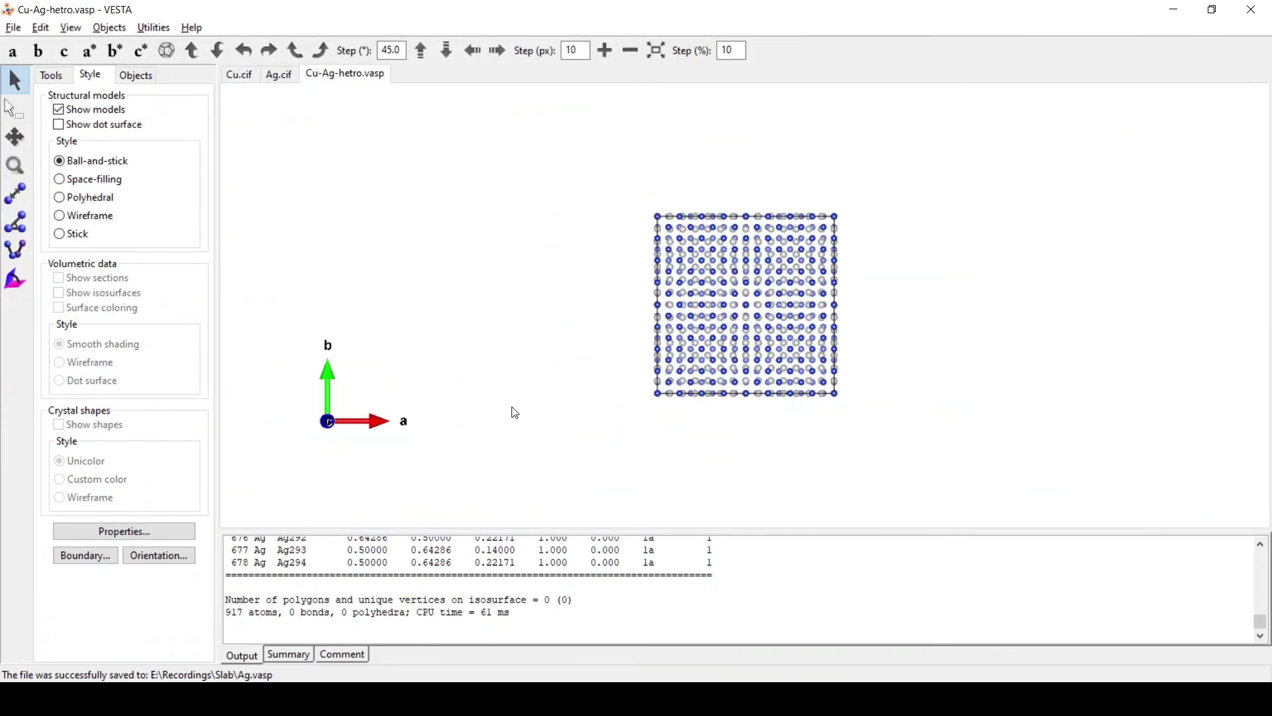
- Display the Cu/Ag structure in the space-filling style and inspect its stacked layers and vacuum gap from several sides
left_click_drag(491, 385, 690, 256)
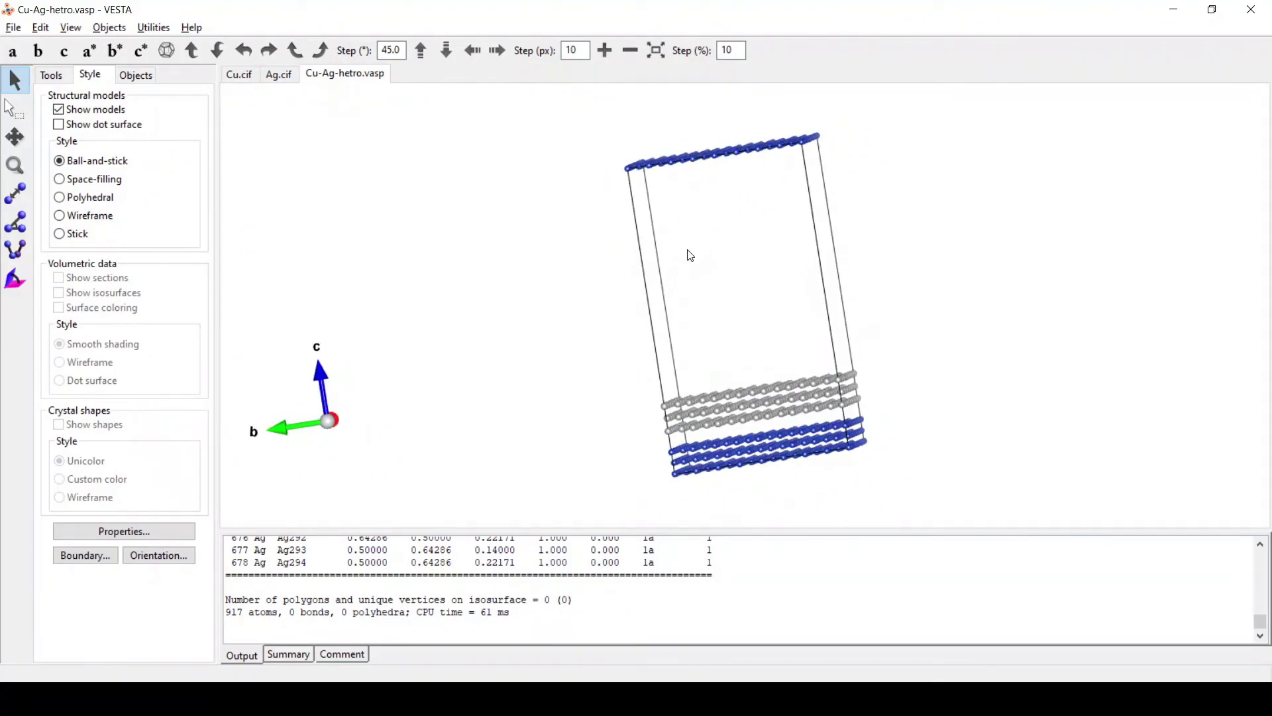
left_click(74, 180)
left_click_drag(504, 444, 910, 283)
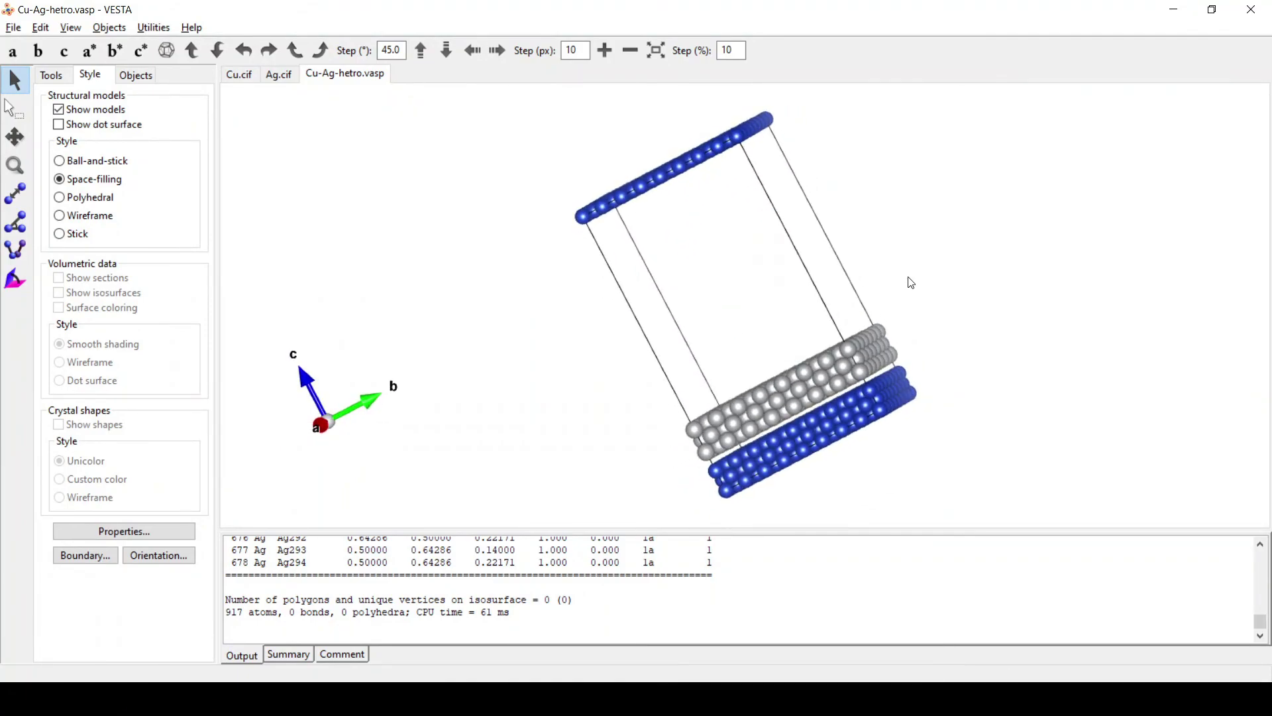
left_click_drag(912, 283, 1141, 252)
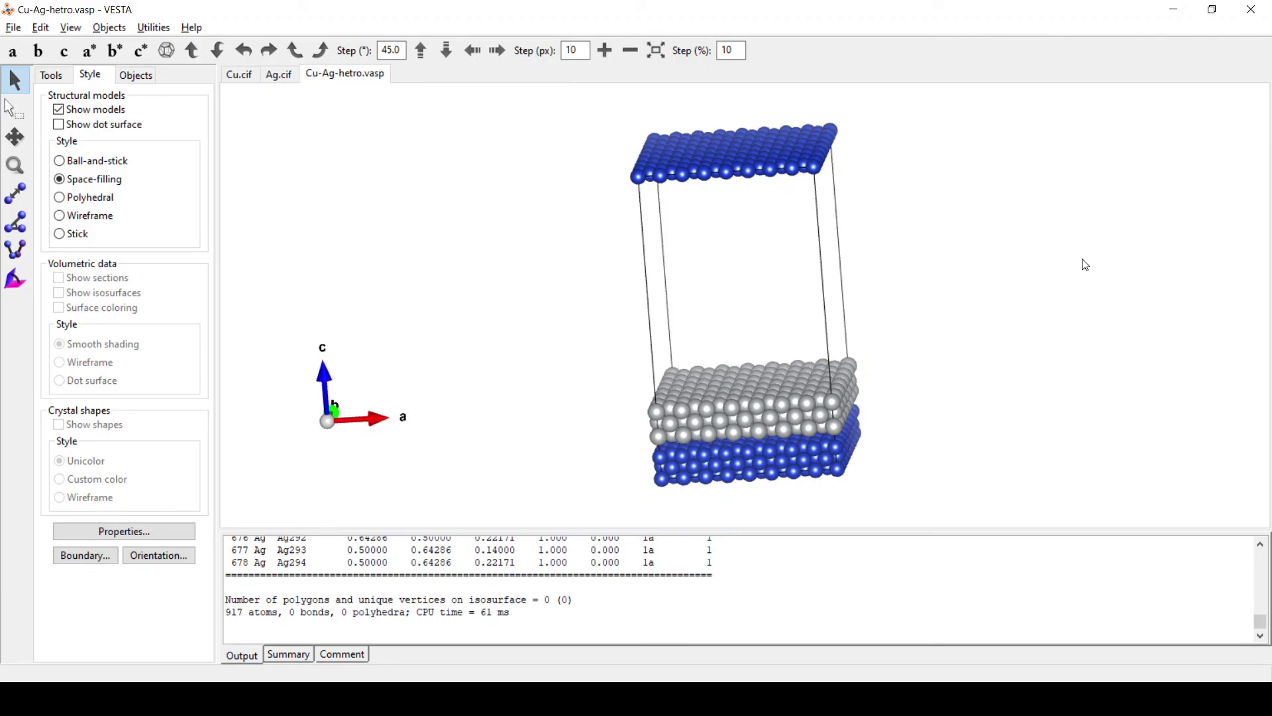
left_click_drag(571, 321, 992, 284)
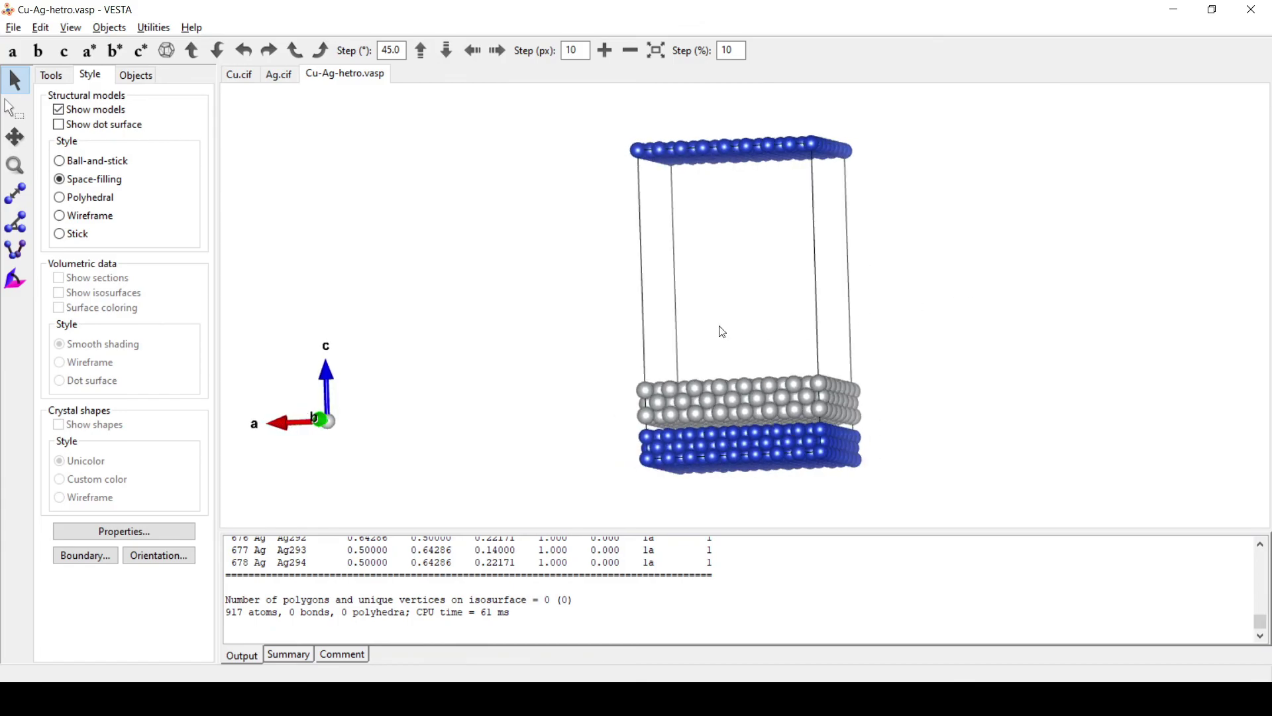
left_click_drag(722, 331, 933, 295)
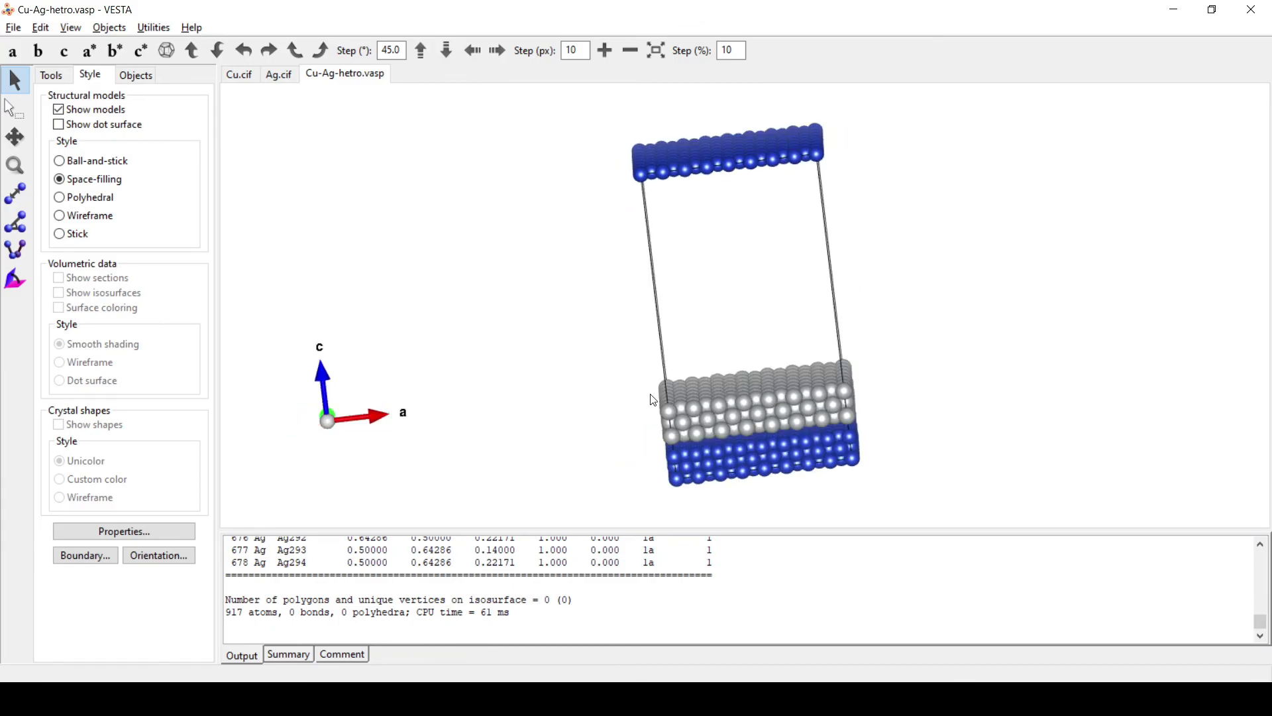